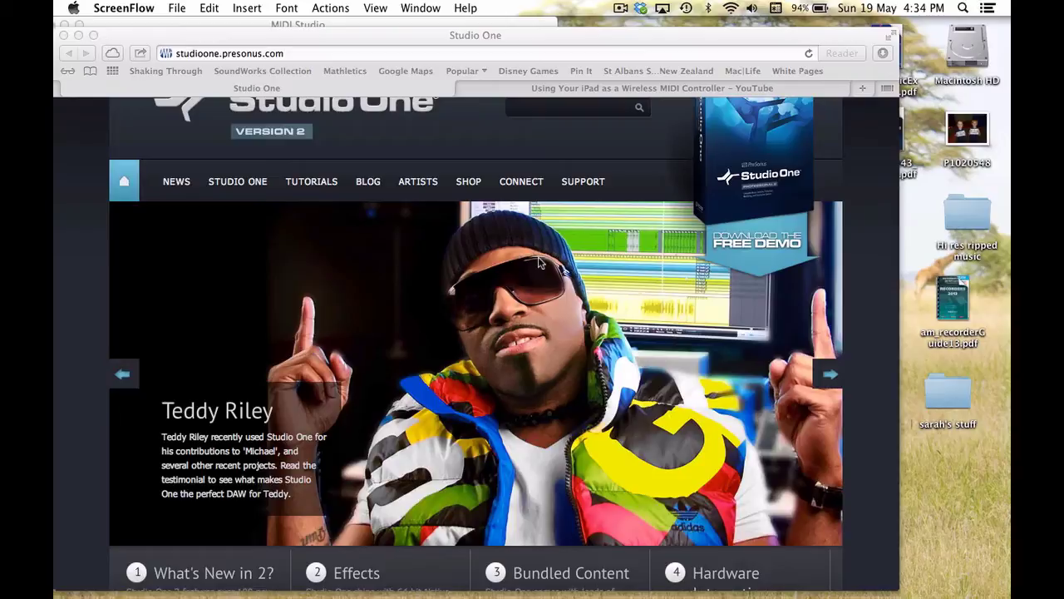
Step: Start downloading the Studio One 2 Professional demo for Mac from the free demo page
click(624, 39)
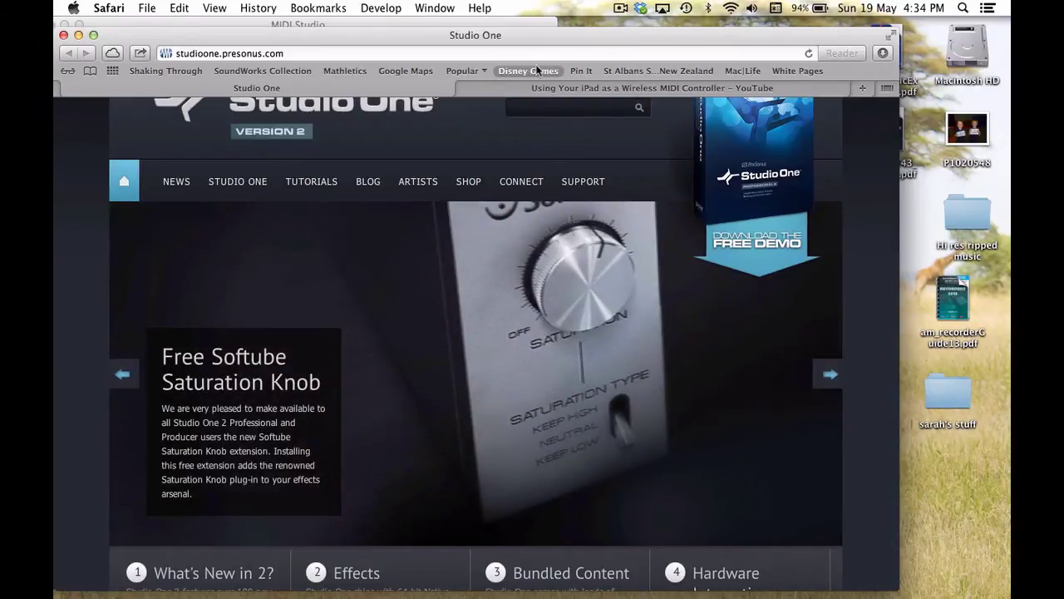
scroll(426, 255, up, 3)
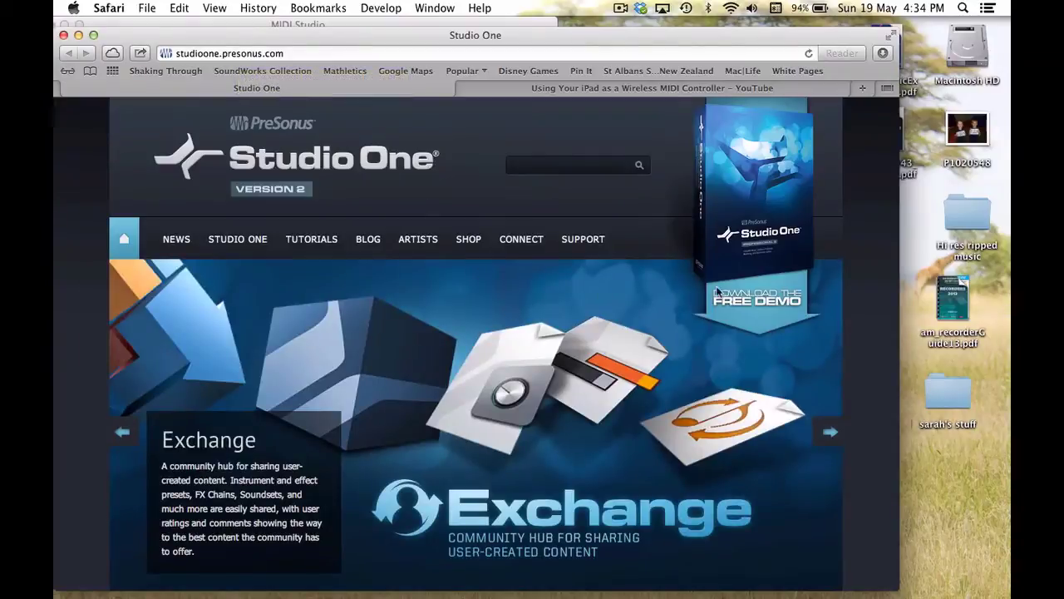
click(746, 297)
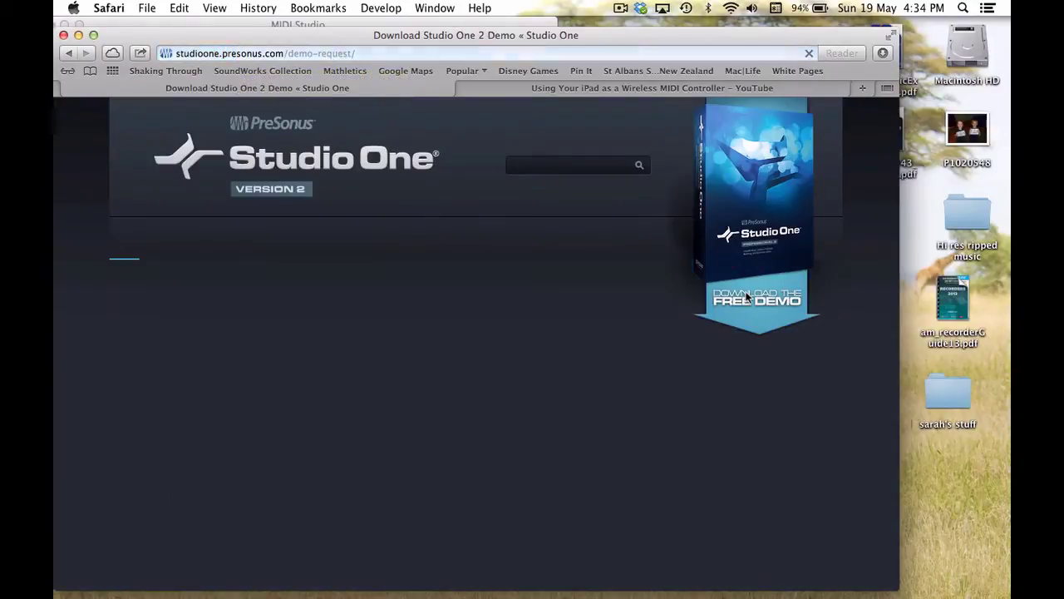
scroll(534, 416, down, 3)
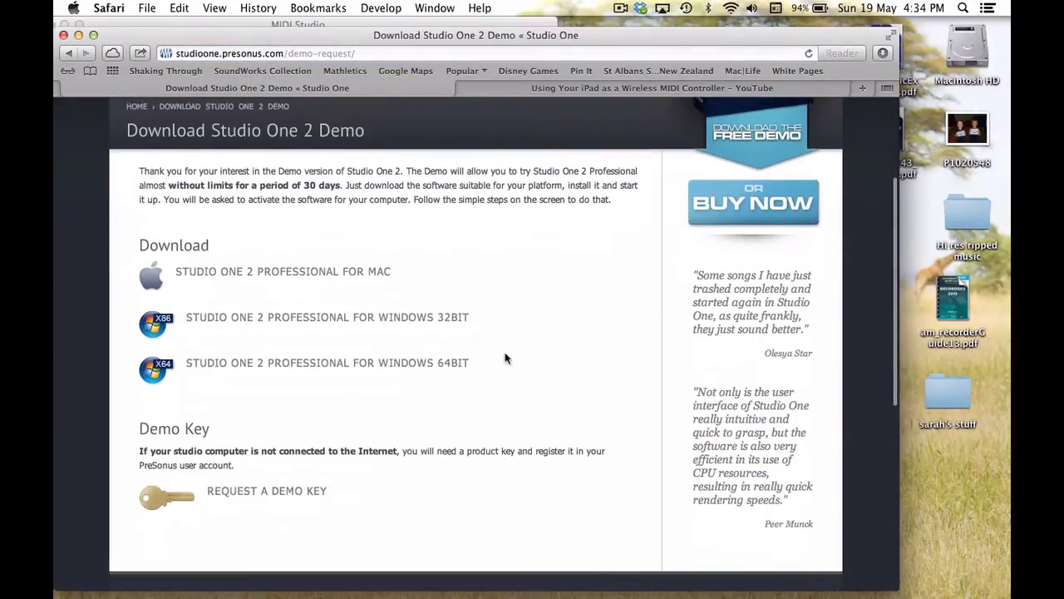
click(327, 273)
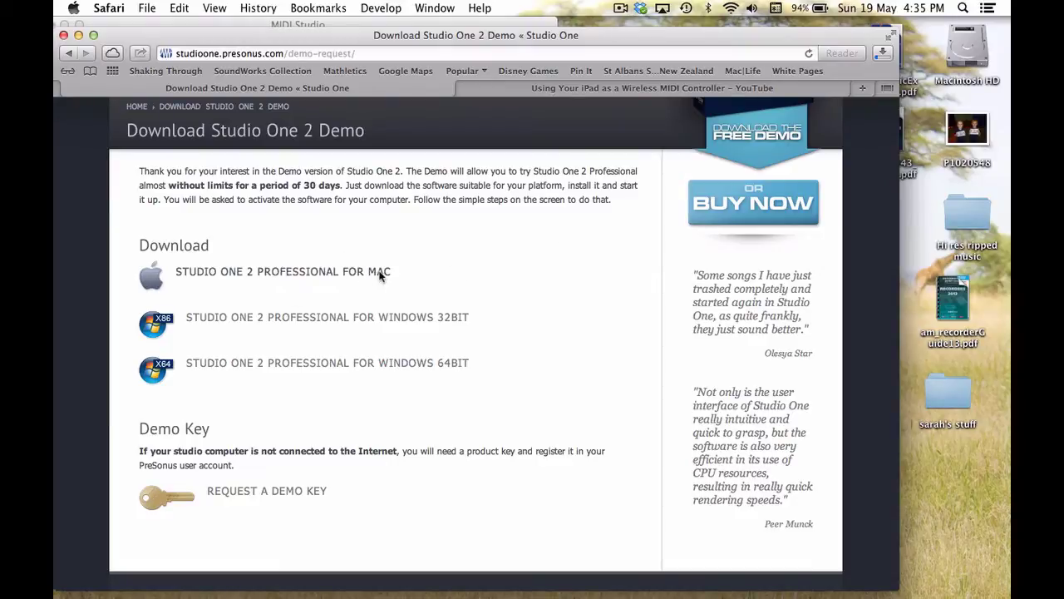
Step: Check the download progress of PreSonus Studio One 2.dmg in Safari's downloads list
click(883, 53)
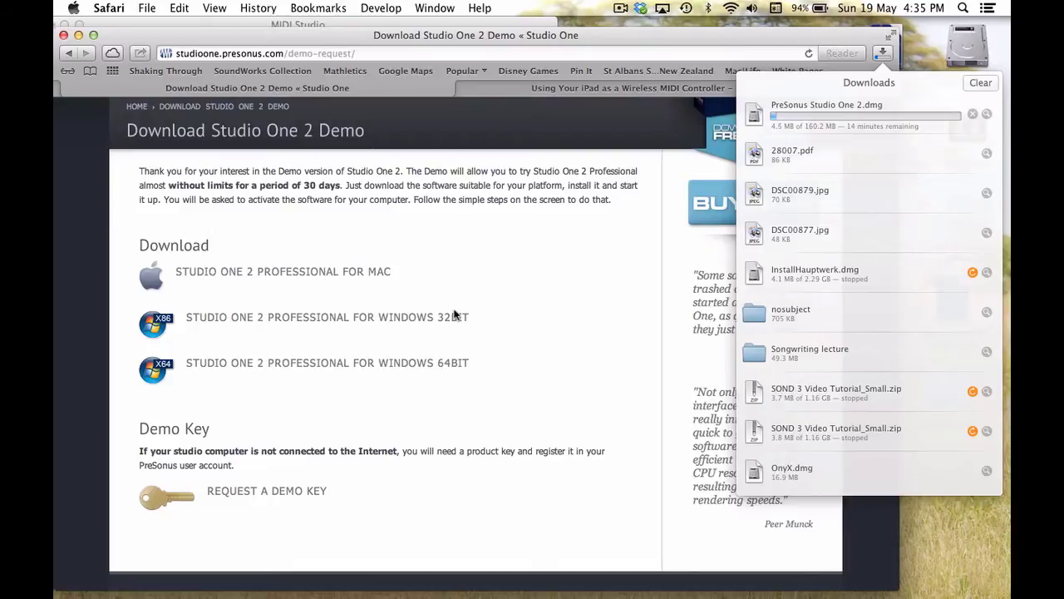
click(449, 314)
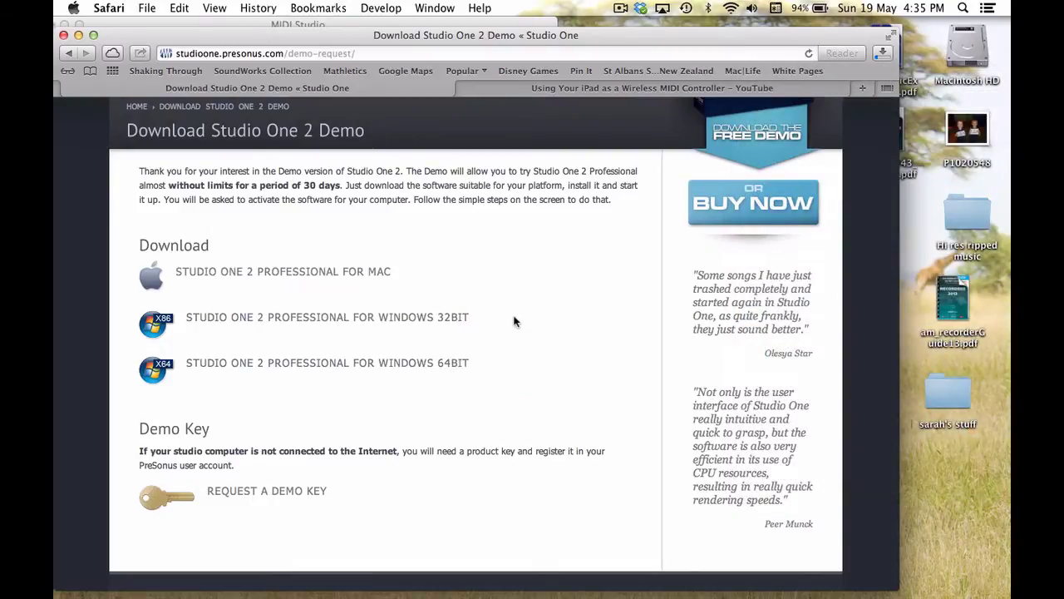
click(888, 55)
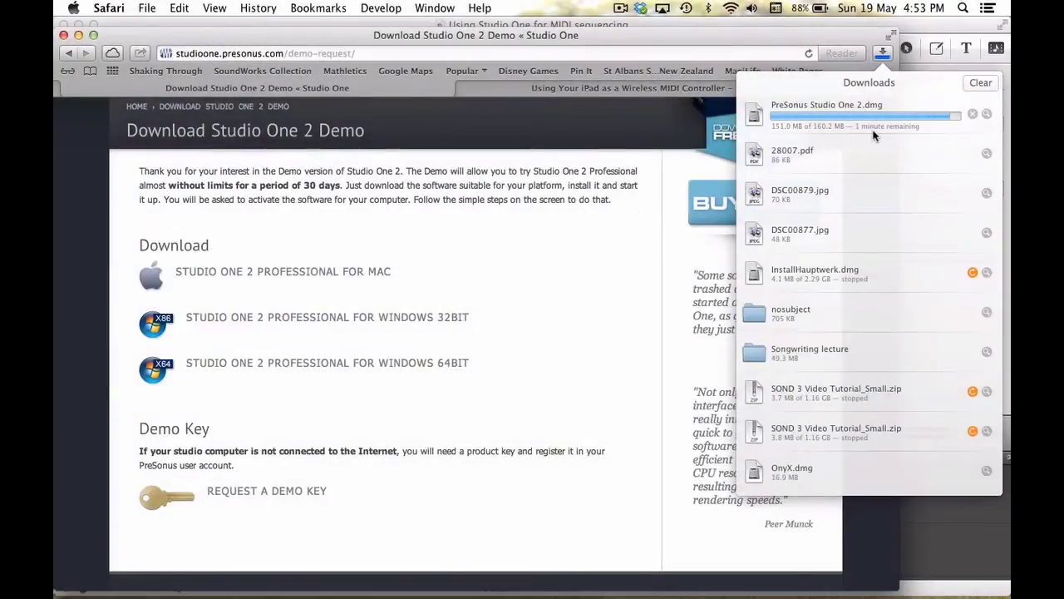
Step: Skim the 'Using Your iPad as a Wireless MIDI Controller' video tab, then return to the demo page
click(606, 90)
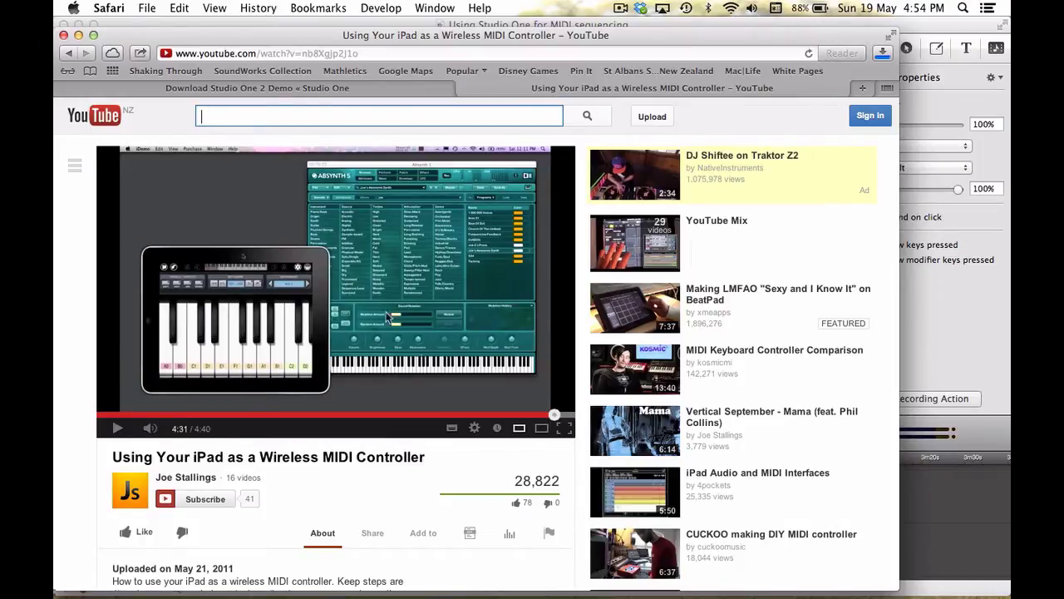
scroll(318, 470, down, 2)
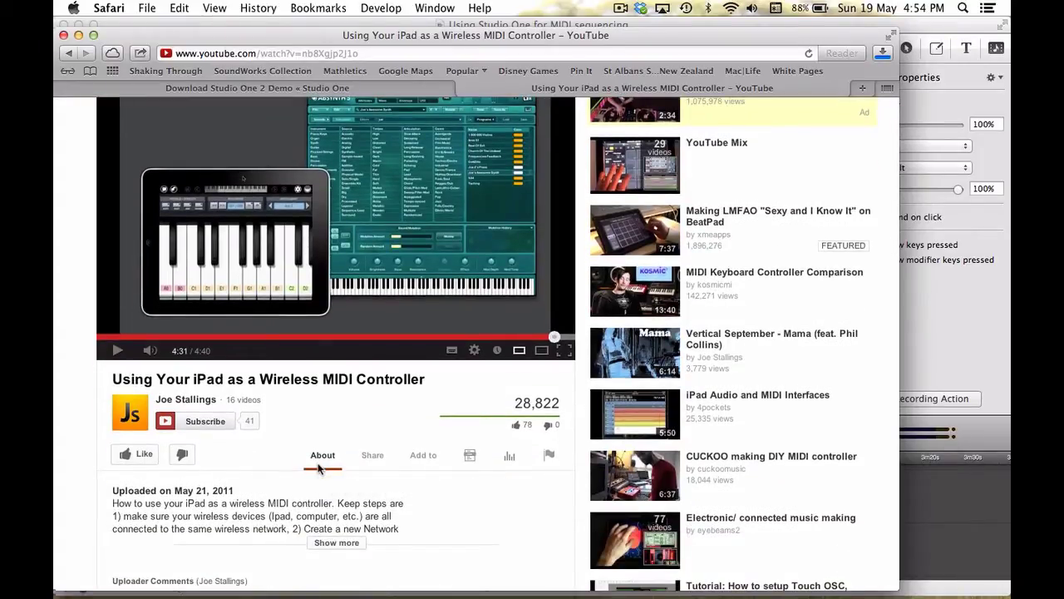
scroll(318, 470, up, 2)
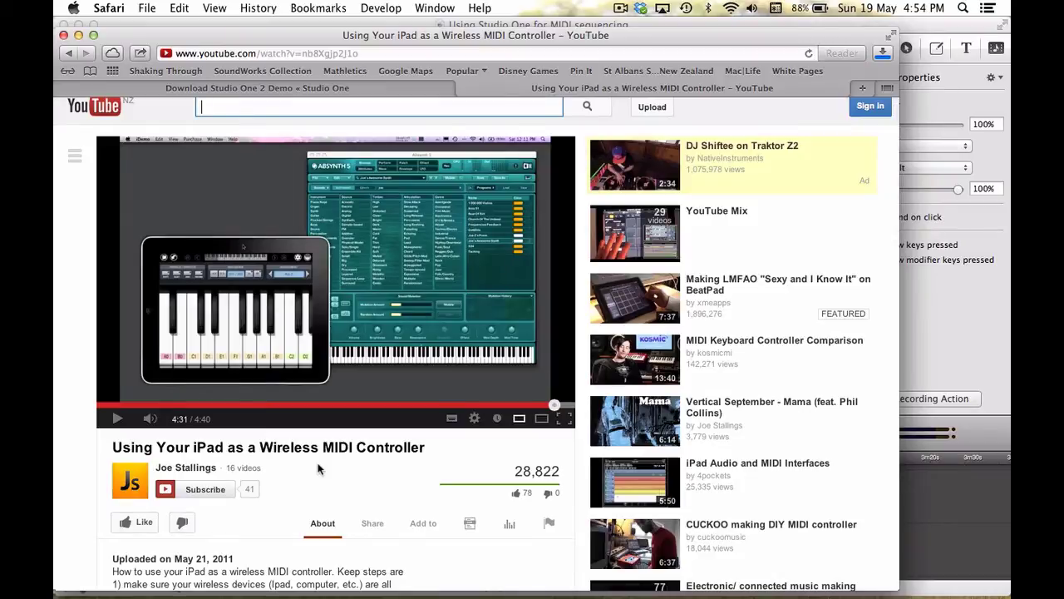
click(430, 87)
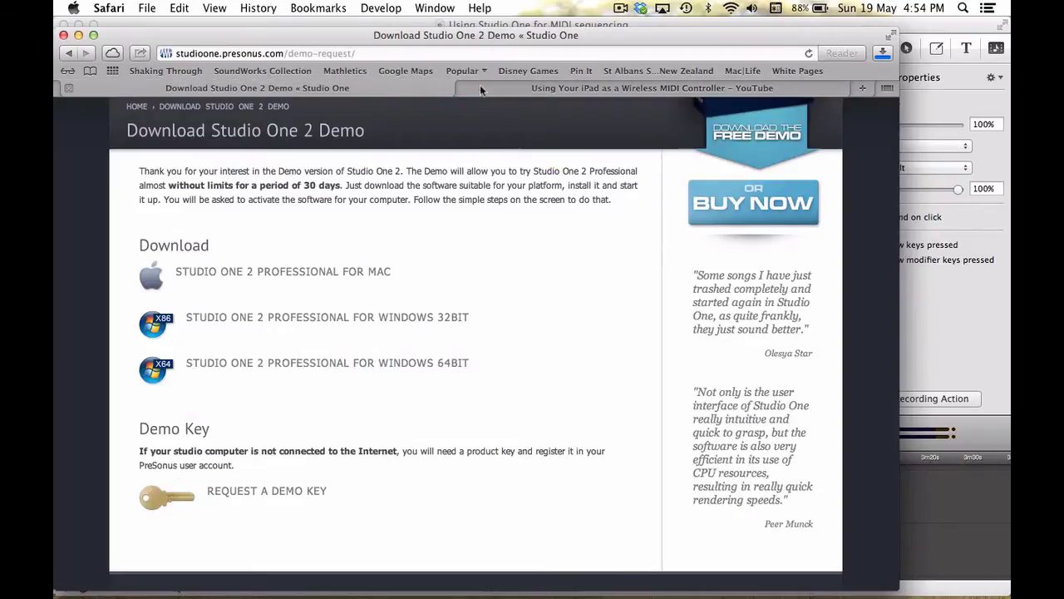
Step: Search 'fishman triple play' in a new tab and browse the Fishman TriplePlay product page
key(super+t)
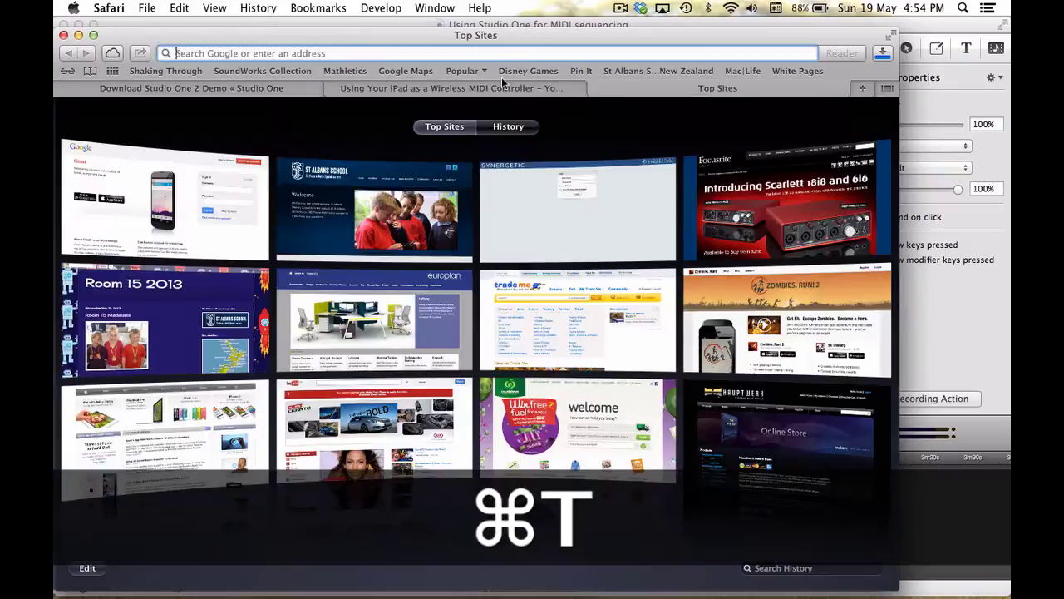
text(fishm)
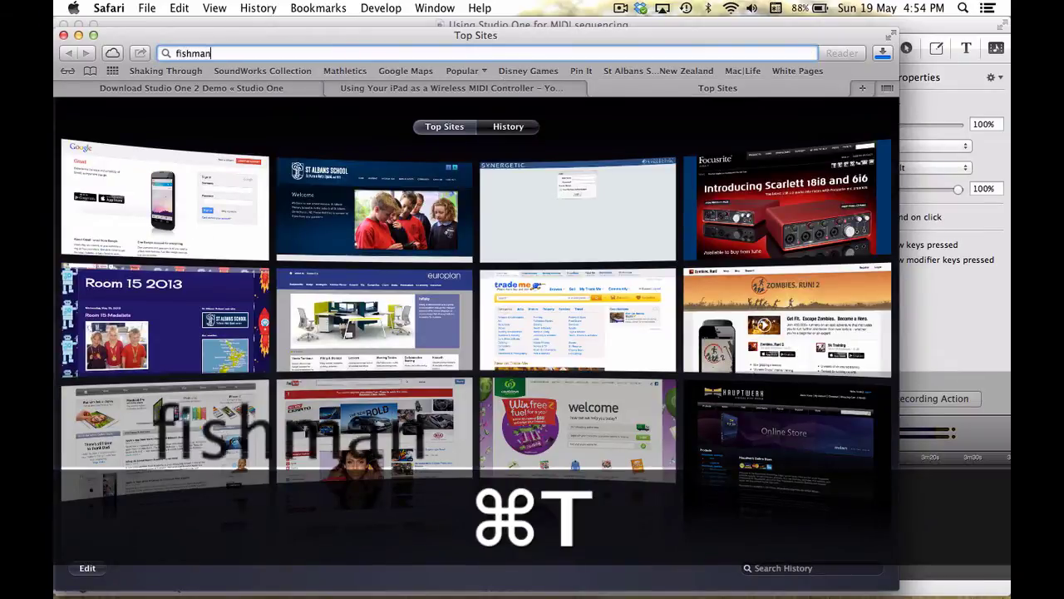
text(an)
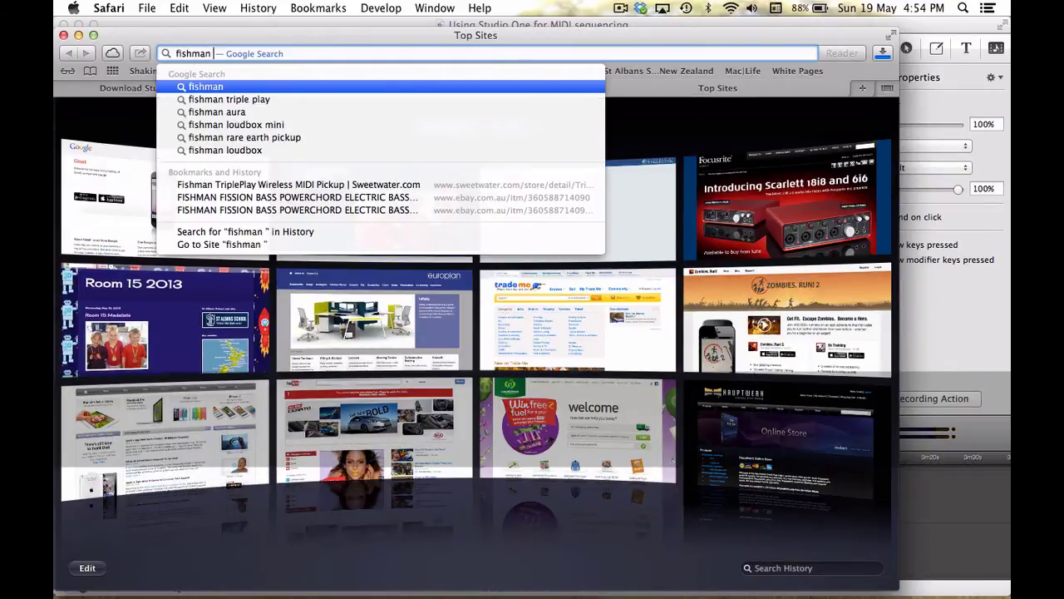
key(Down)
key(Return)
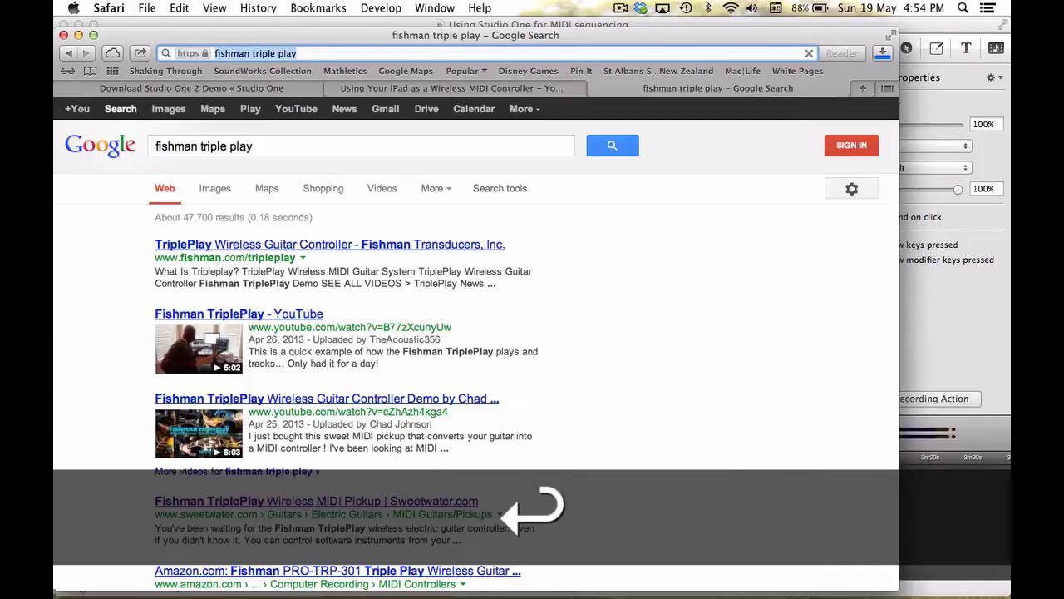
click(310, 244)
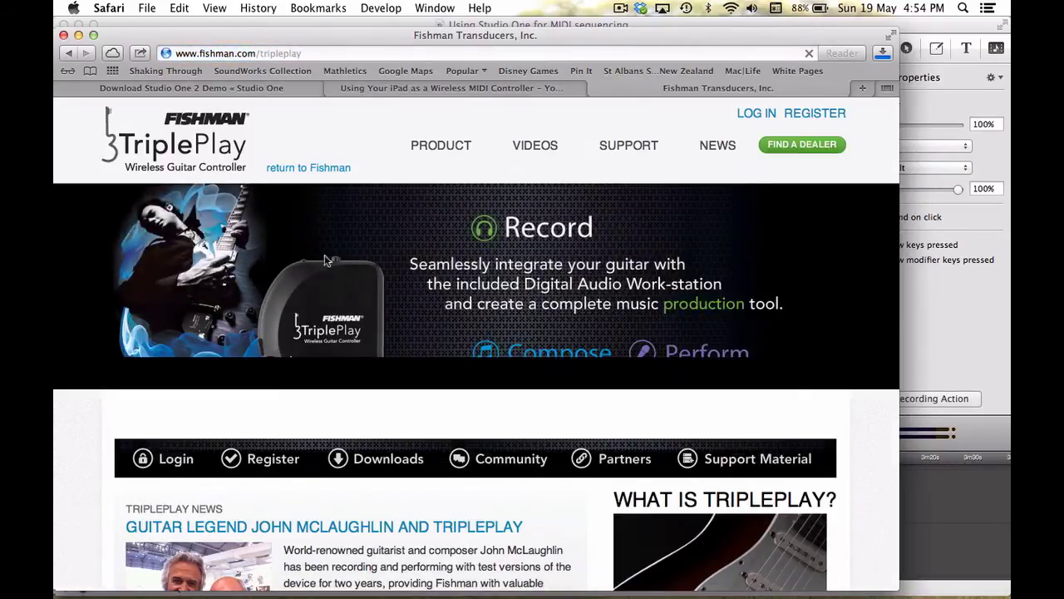
scroll(478, 279, down, 5)
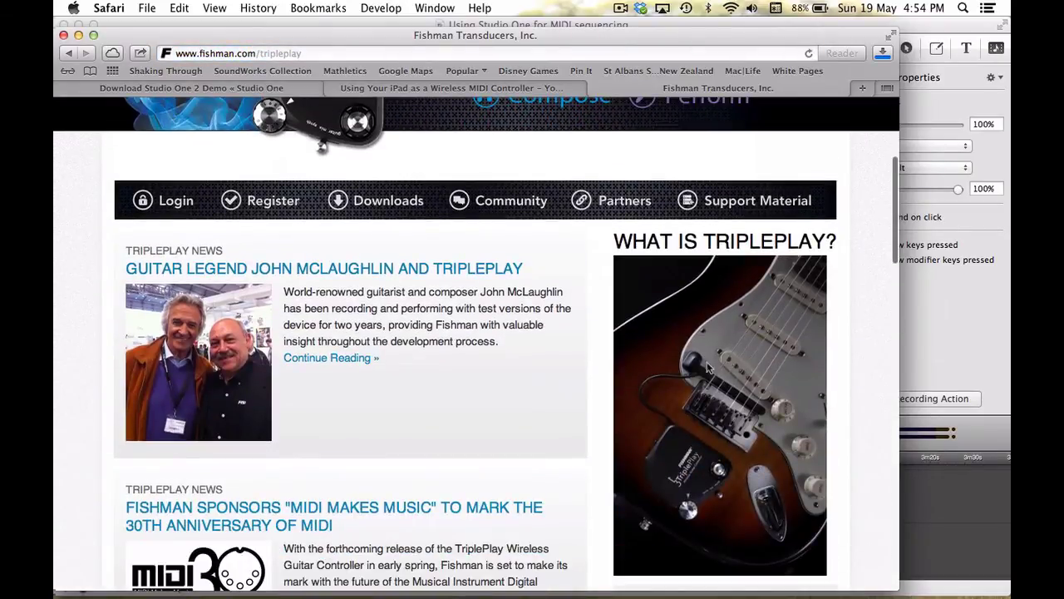
scroll(715, 391, down, 3)
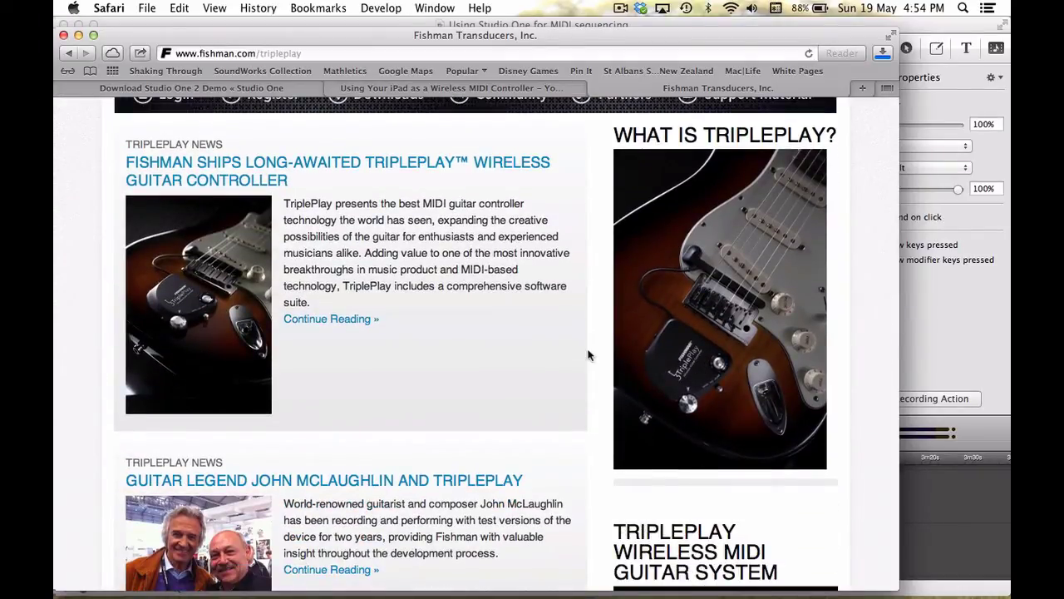
scroll(588, 355, down, 1)
scroll(588, 355, up, 1)
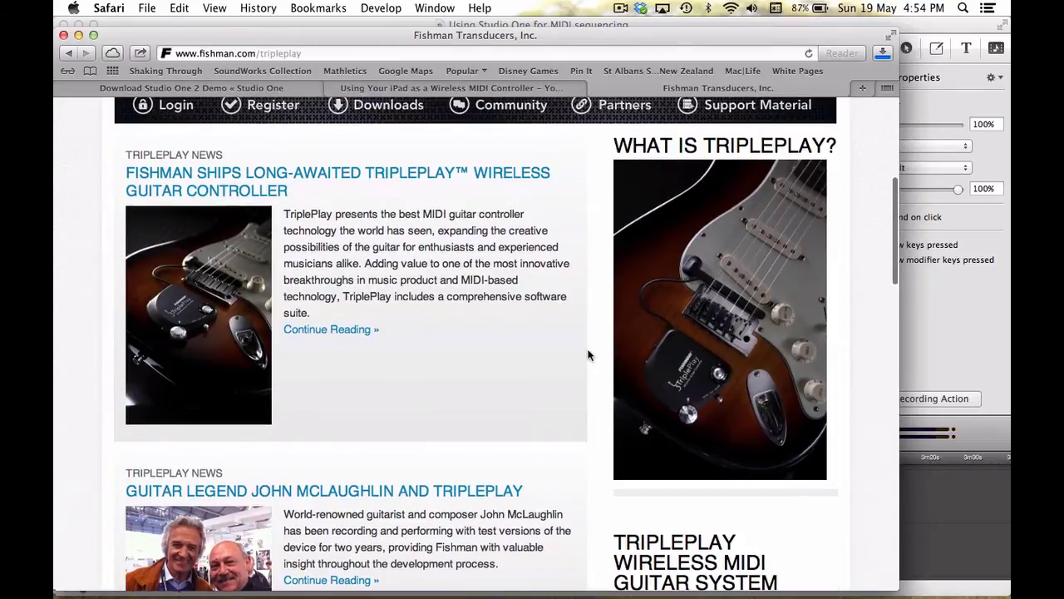
scroll(588, 355, up, 2)
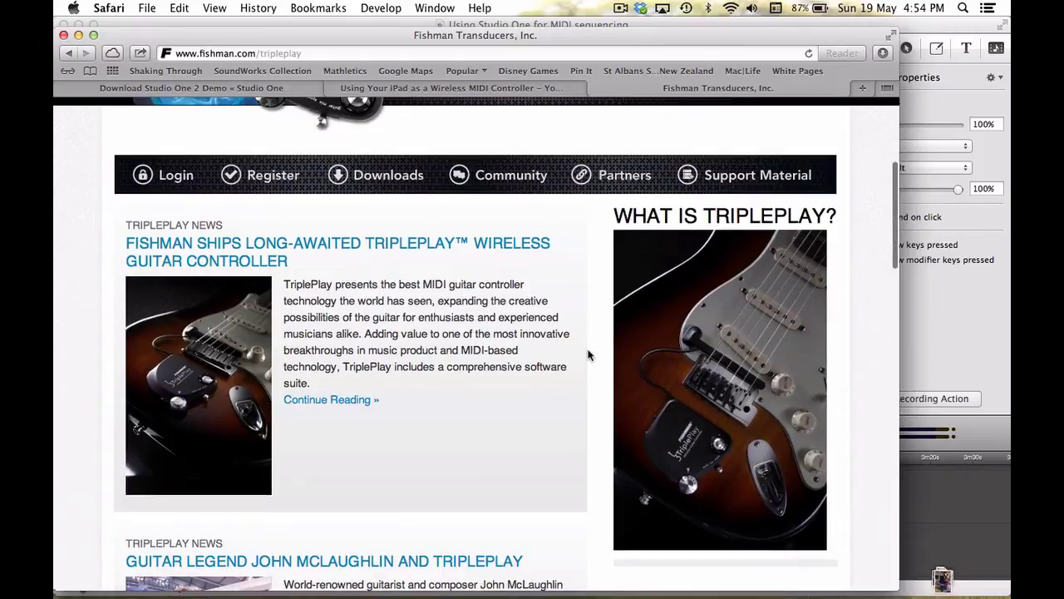
scroll(590, 349, up, 2)
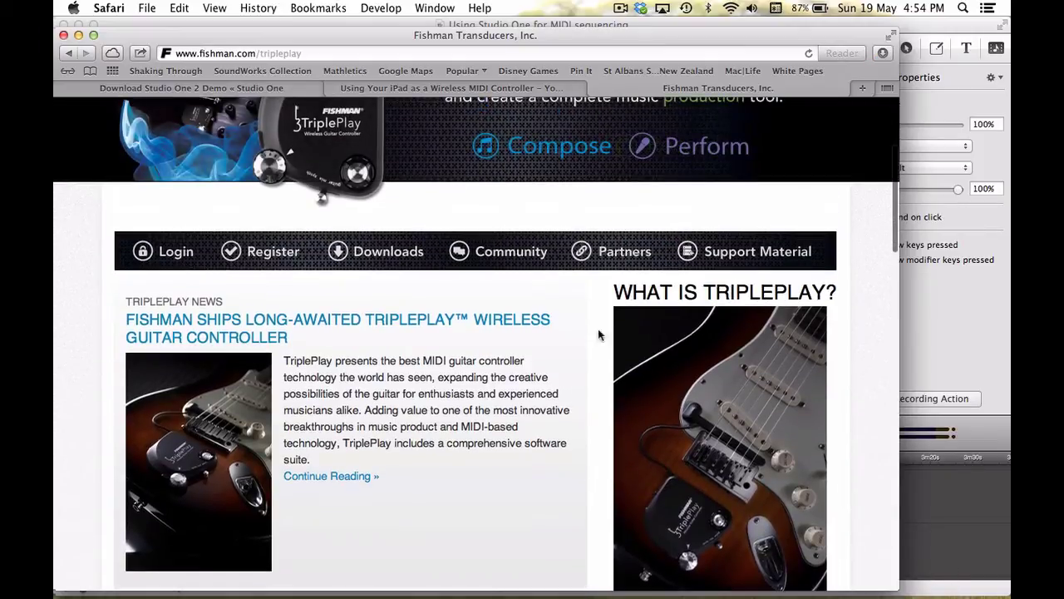
Step: Open the downloaded Studio One 2 disk image and copy Studio One 2 into Applications
click(883, 54)
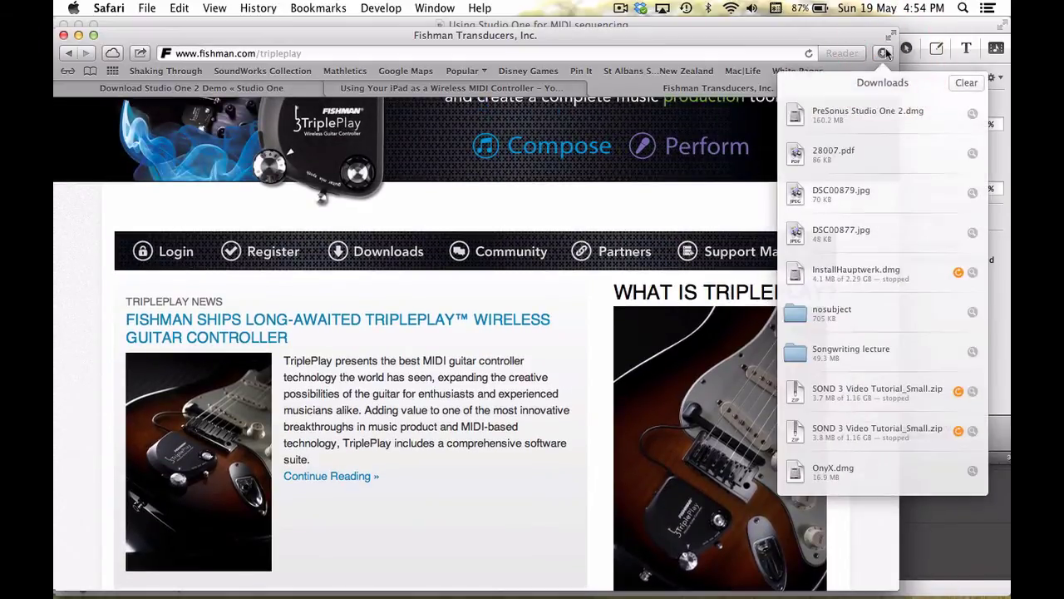
click(799, 118)
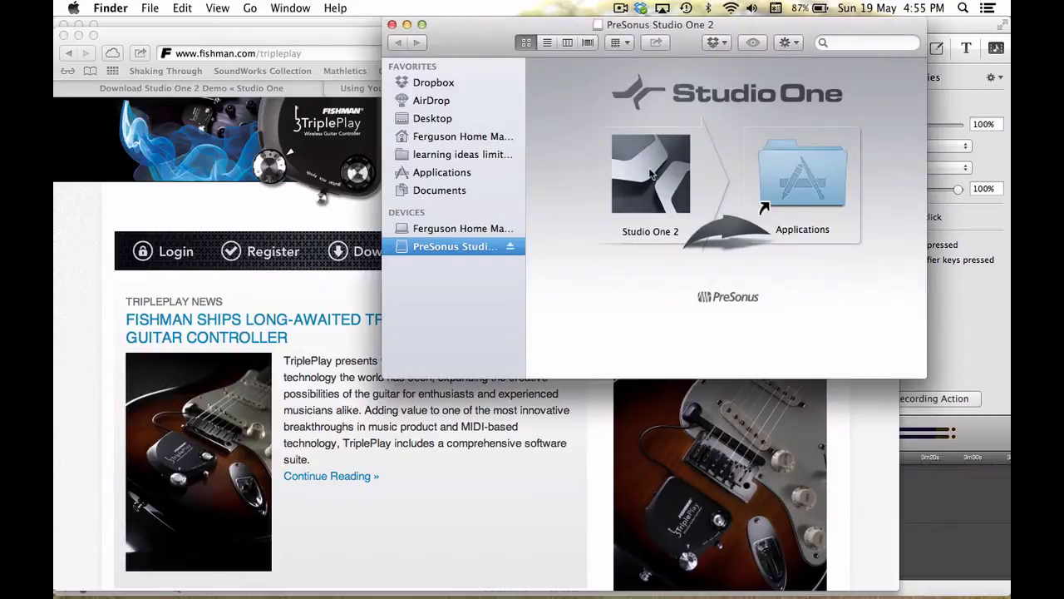
drag(651, 172, 791, 175)
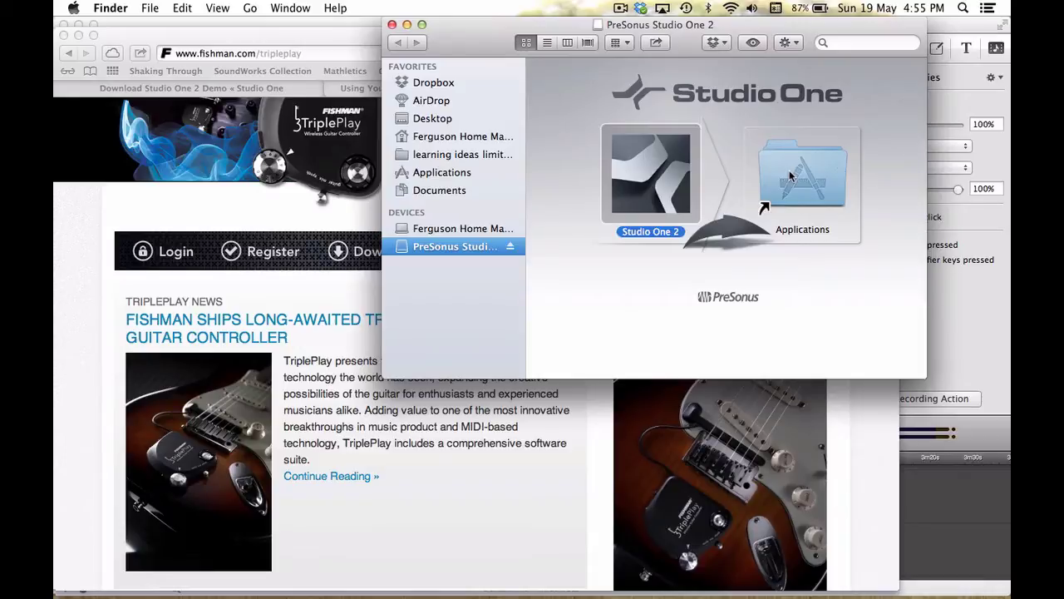
drag(790, 175, 791, 175)
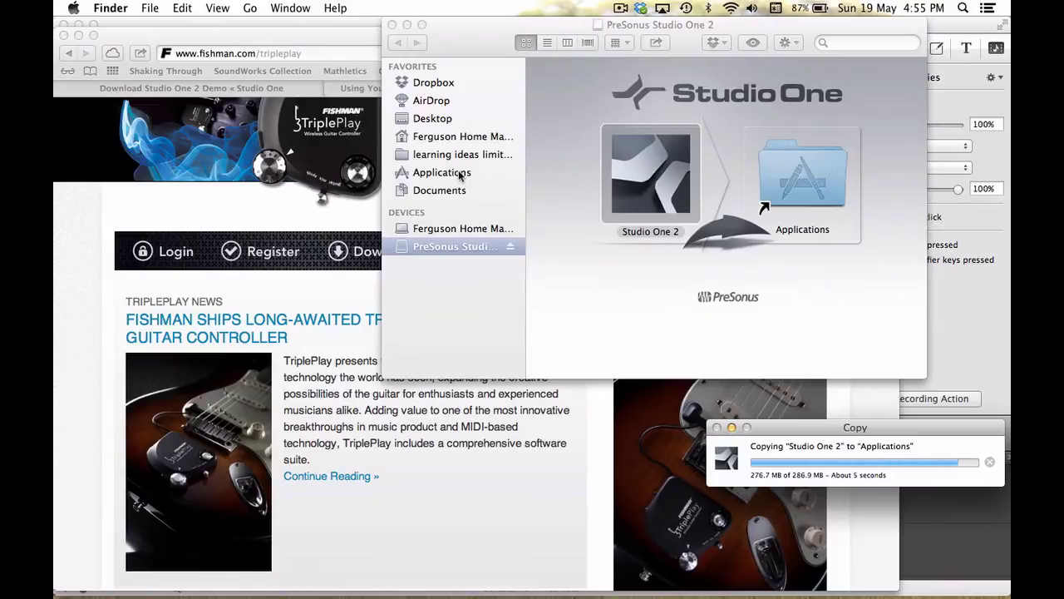
Step: Show Studio One 2's details (version 2.5.1, 286.9 MB) in the Applications folder
click(460, 174)
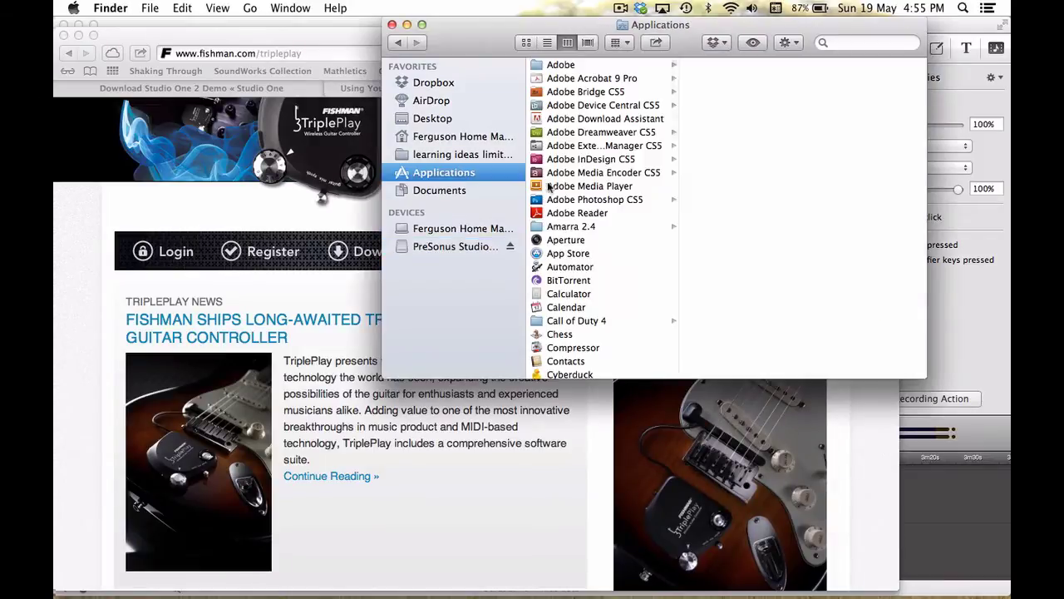
scroll(598, 218, down, 15)
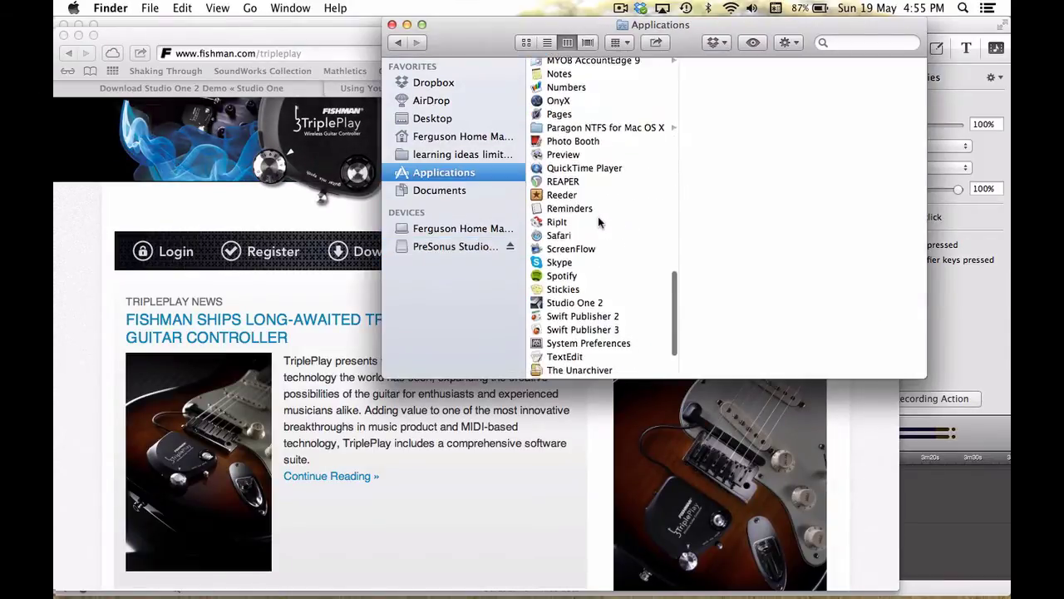
click(572, 227)
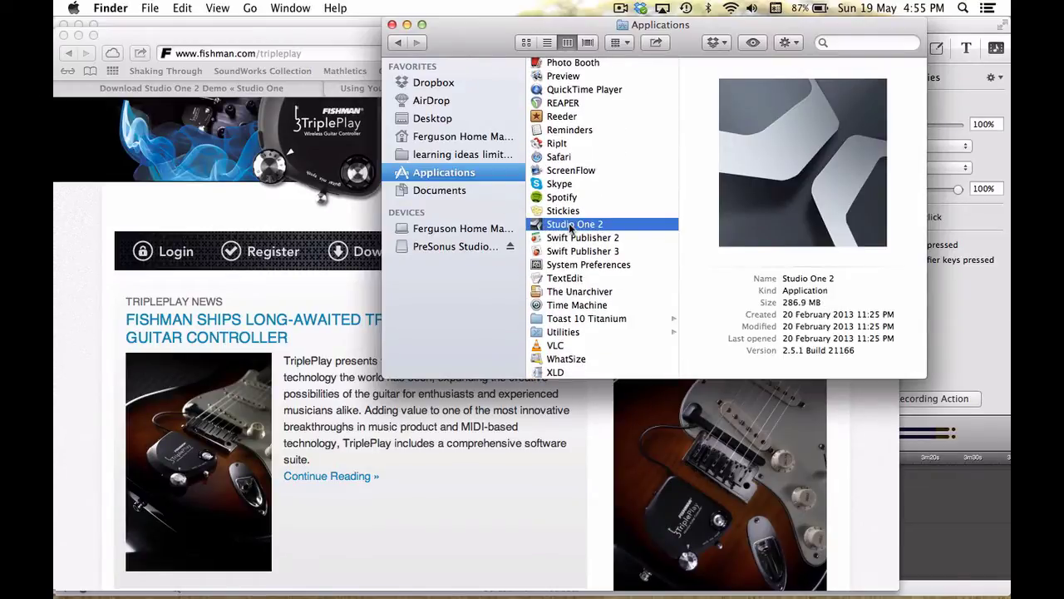
Step: Launch Studio One 2, accept the license agreement and activate it as the free version
double_click(570, 224)
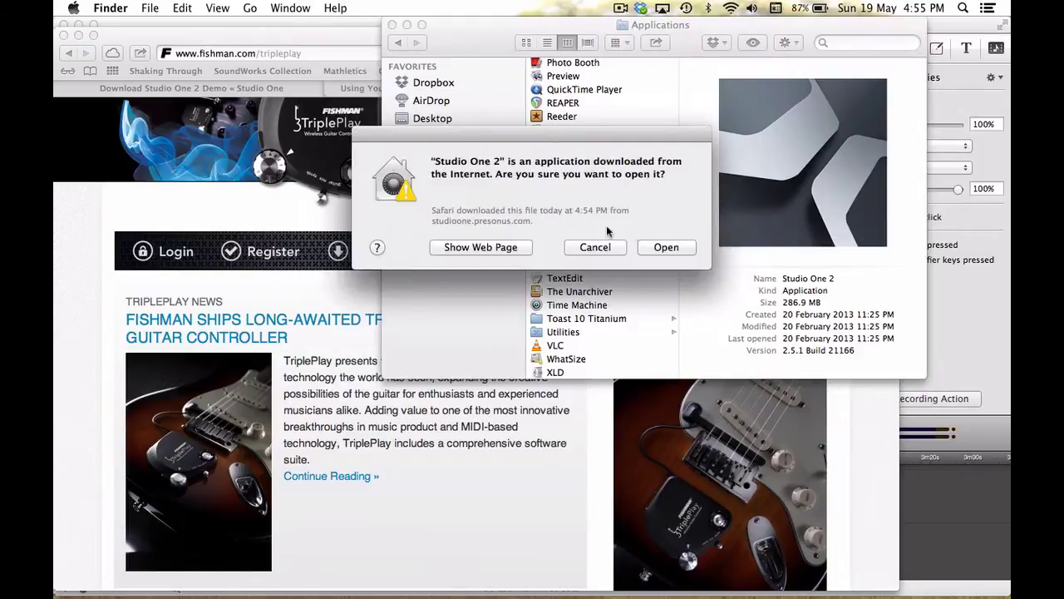
click(666, 246)
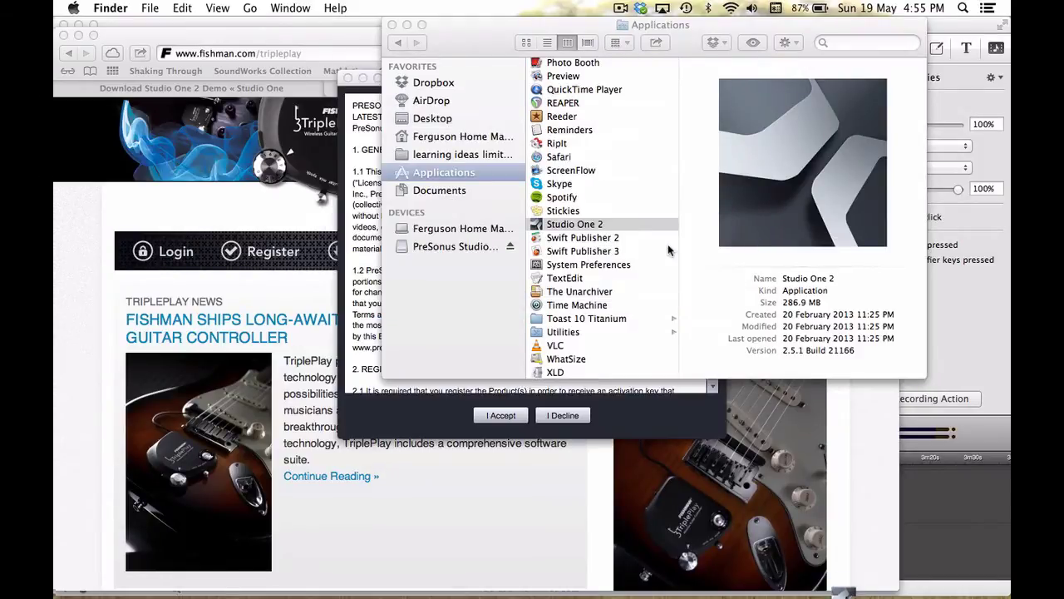
click(652, 410)
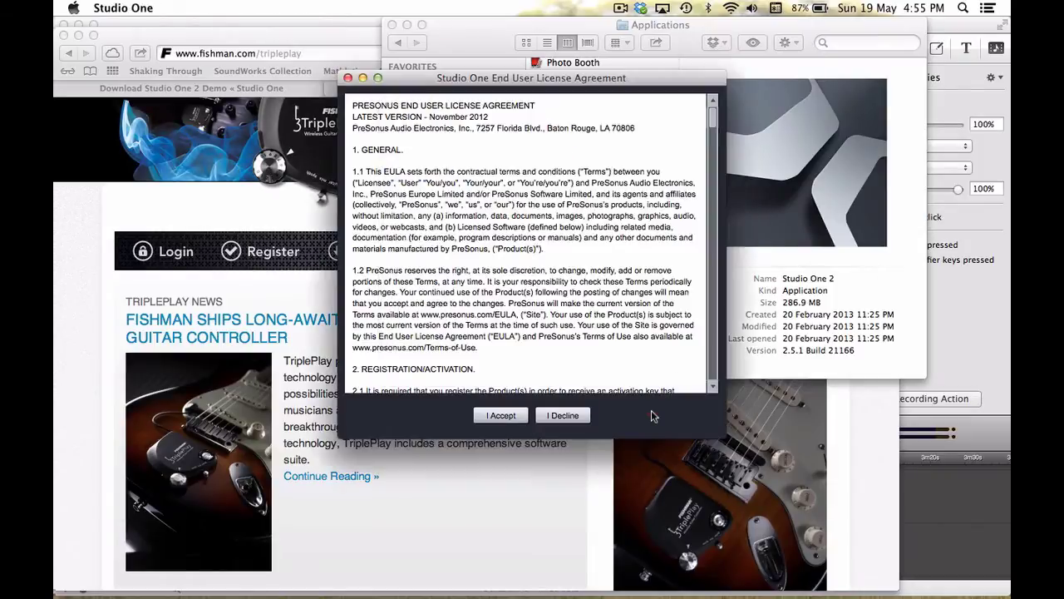
click(500, 415)
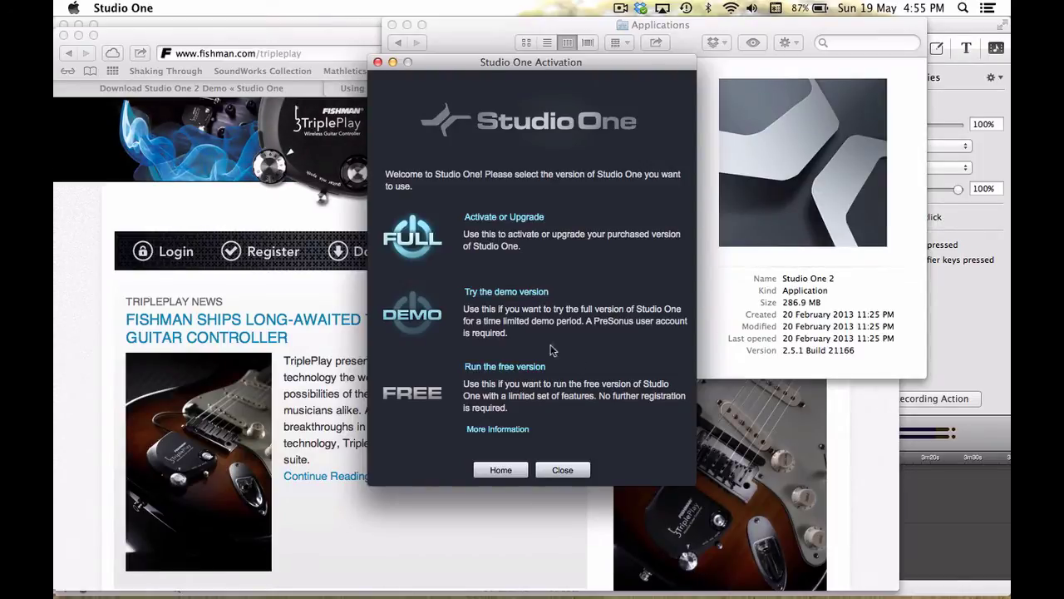
click(491, 368)
click(686, 195)
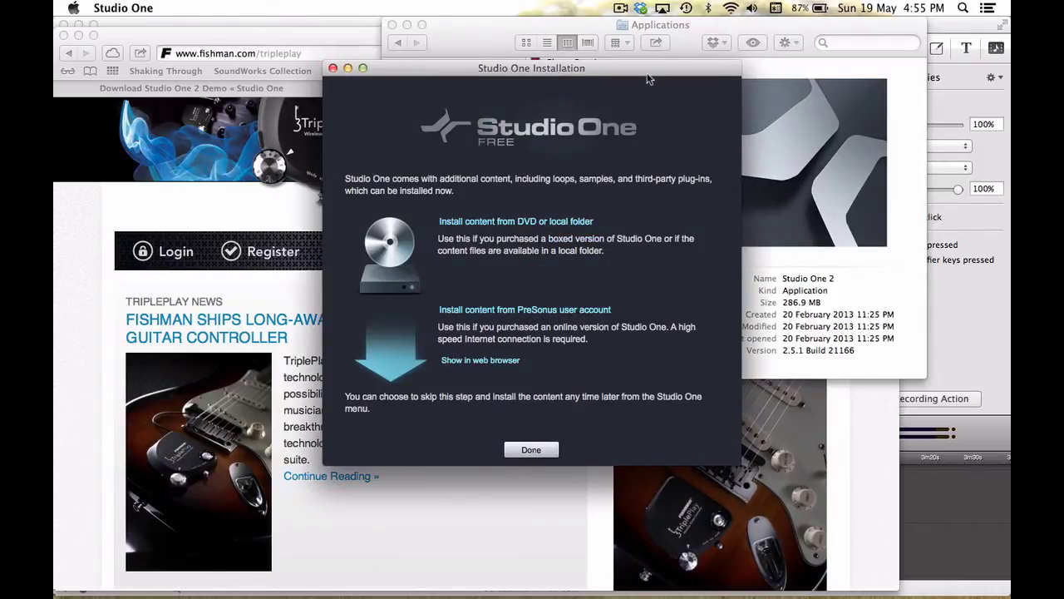
Step: Choose to install content from the PreSonus user account, listing Instruments Vol. 1 and Musicloops (323.00 MB)
drag(647, 68, 634, 84)
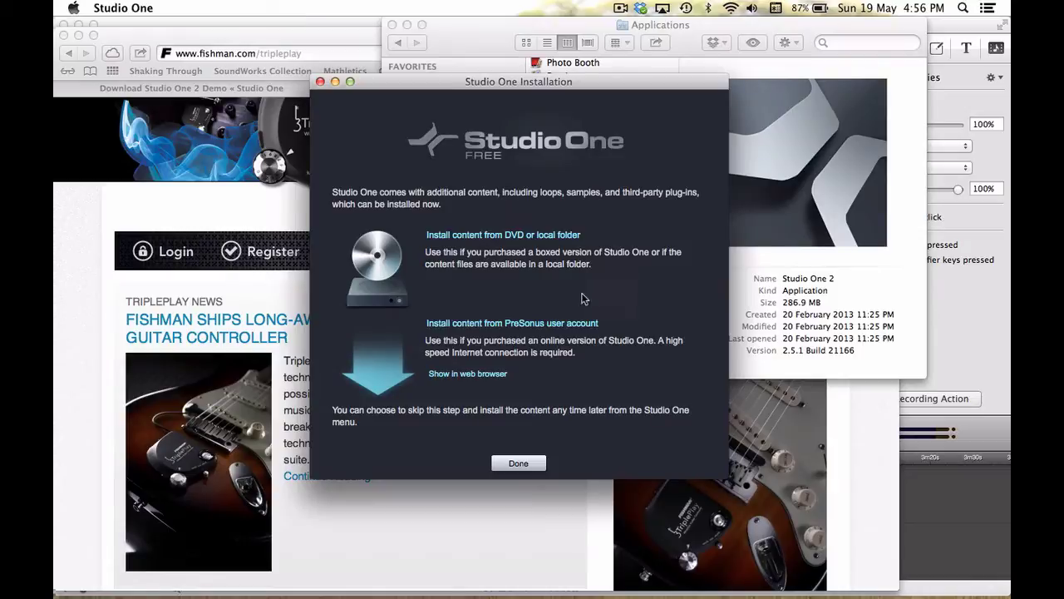
click(507, 324)
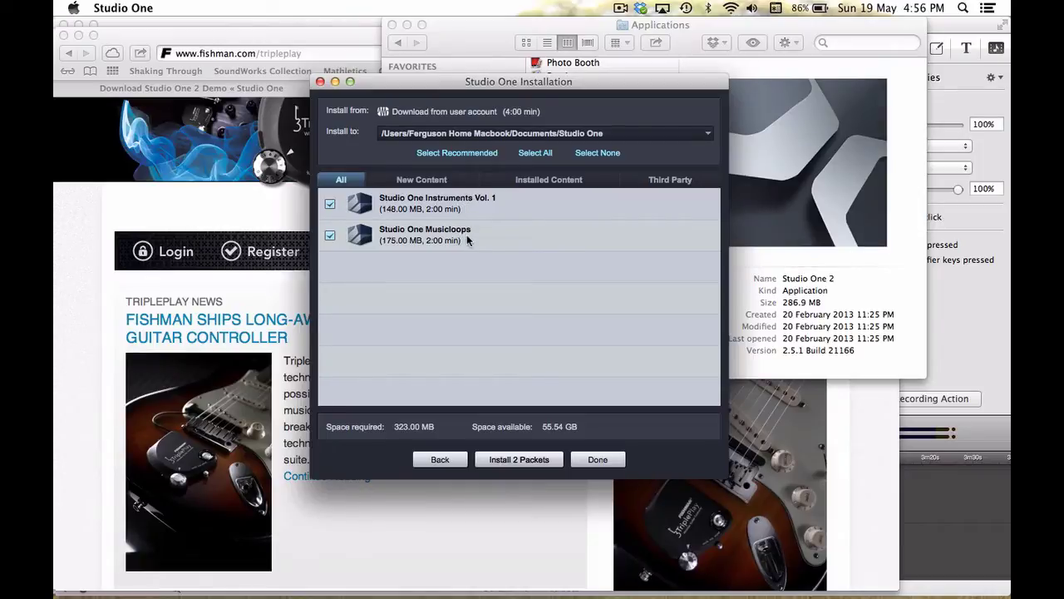
Step: Install the two content packets, confirm the success message and close the installer
click(519, 462)
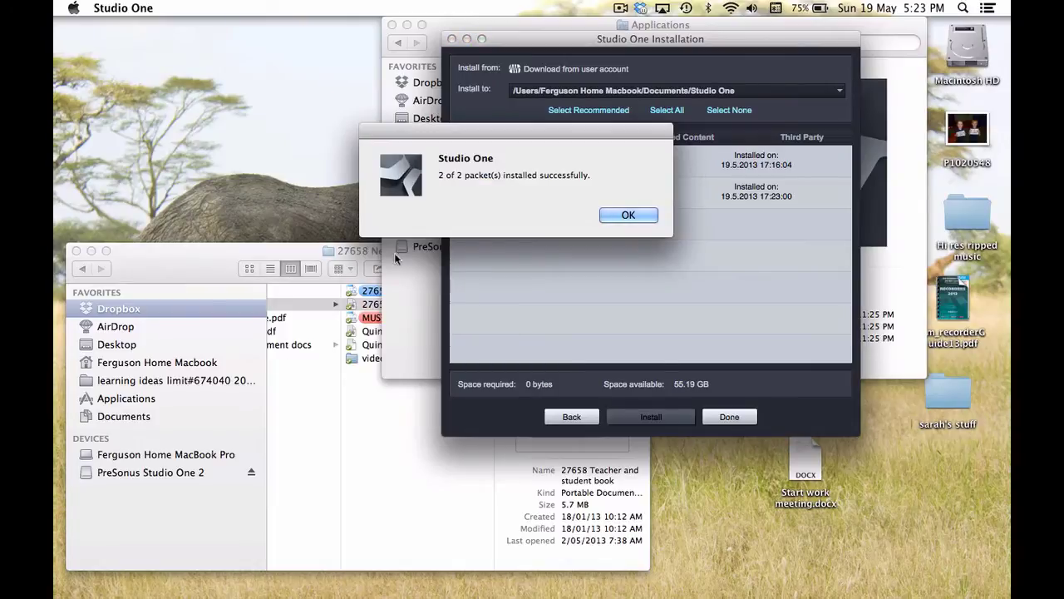
click(623, 216)
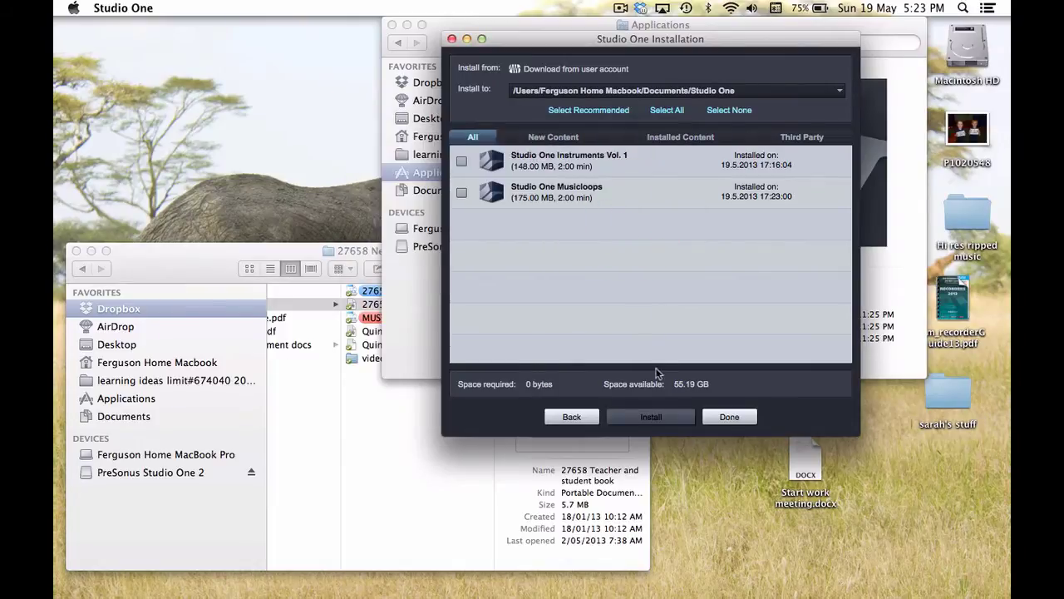
click(743, 418)
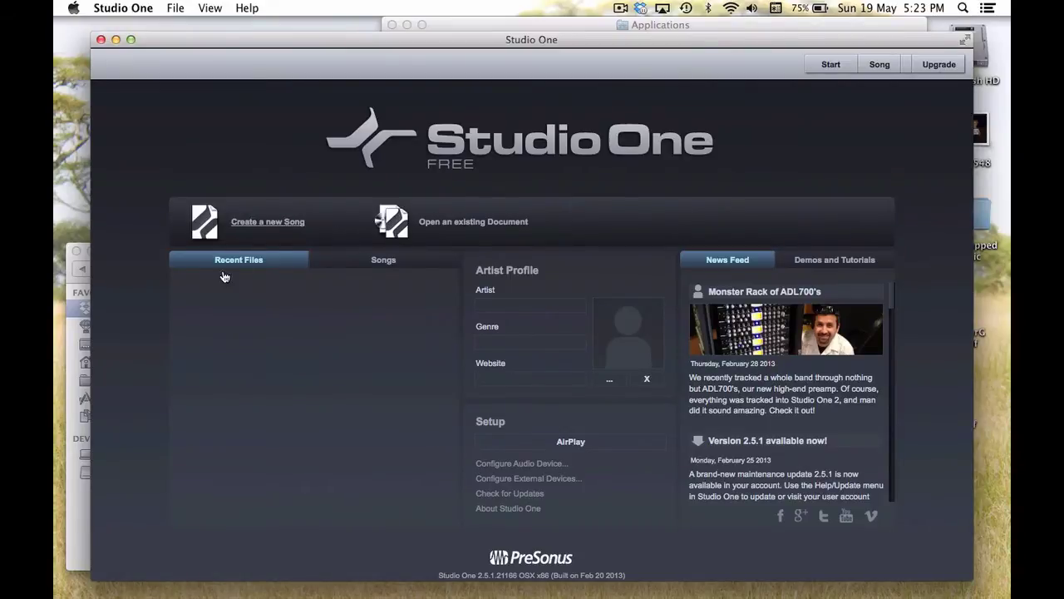
Step: Create a new song titled 'demo' with 16 Bit resolution
click(262, 214)
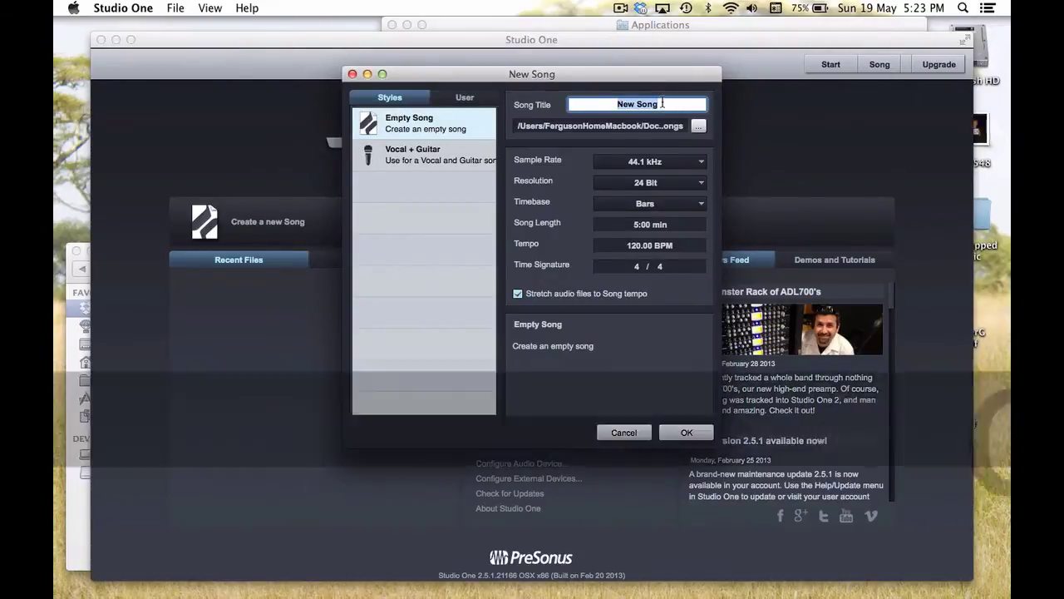
text(demo)
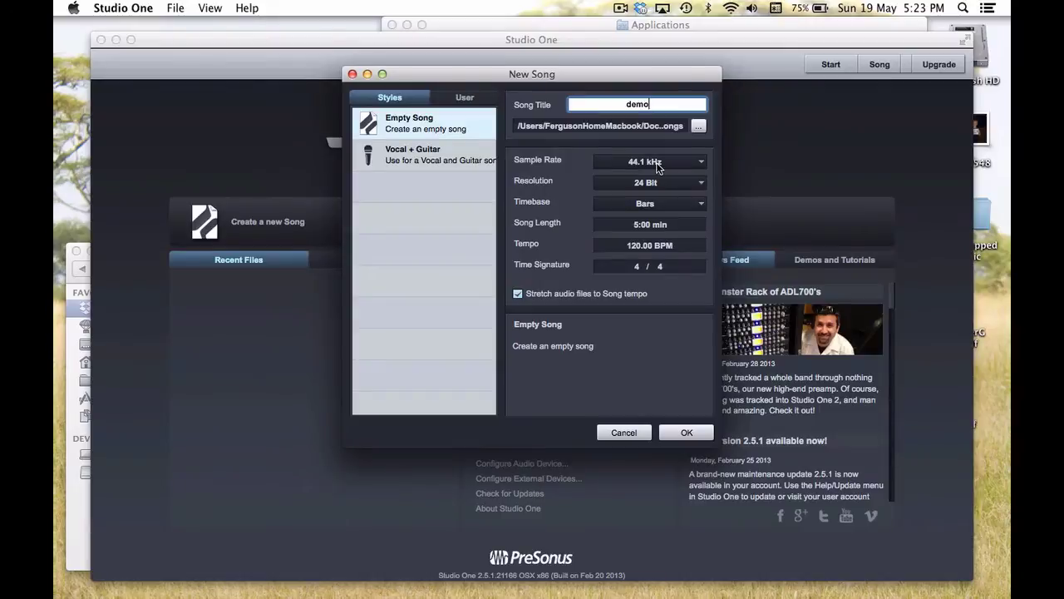
click(701, 185)
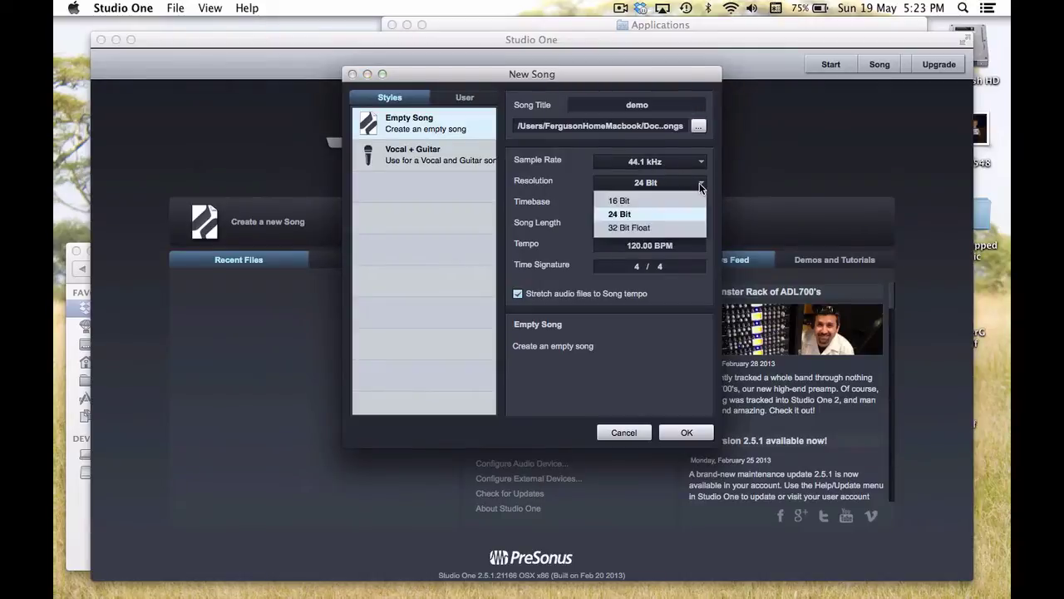
click(661, 201)
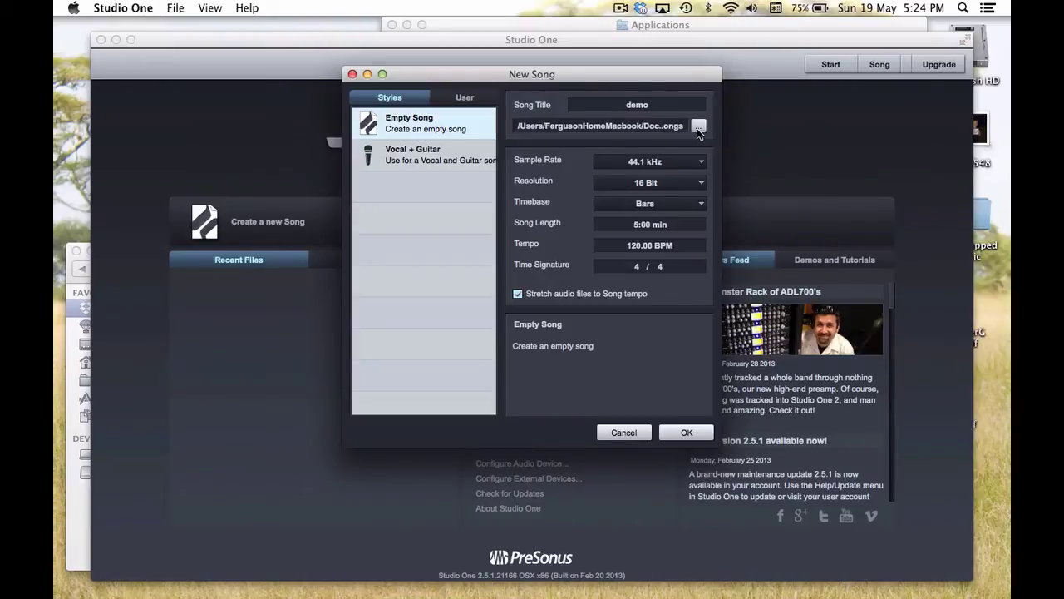
click(686, 432)
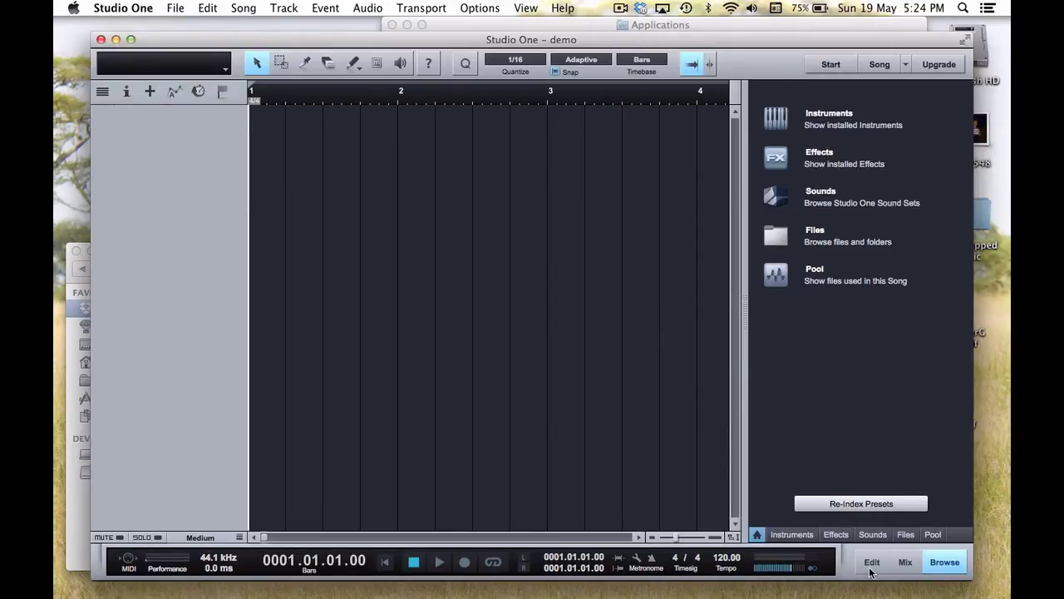
Step: Toggle the Browse, Mix and Edit panels on and off
click(944, 562)
click(937, 564)
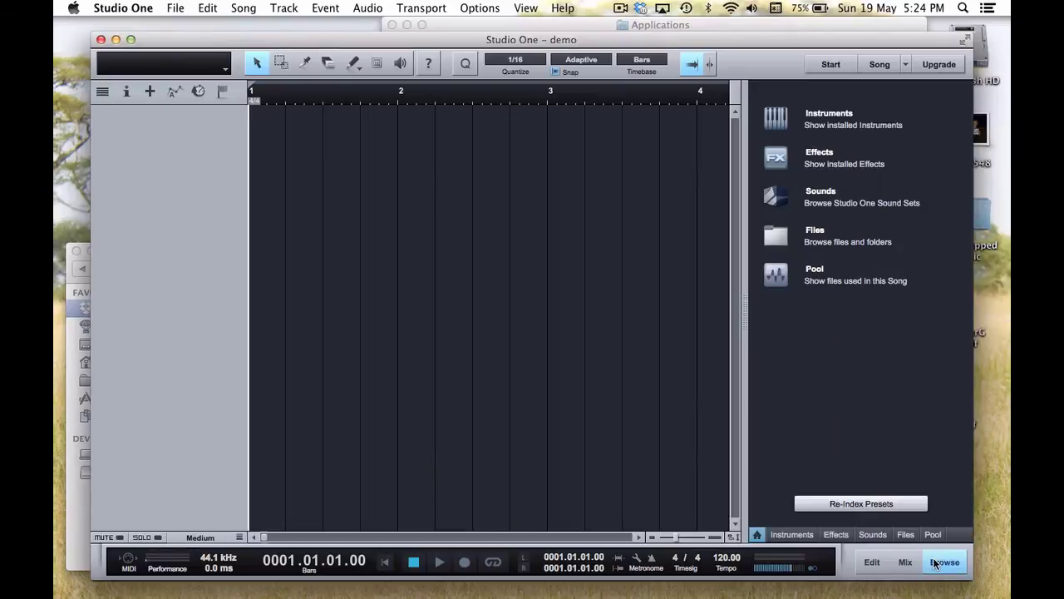
click(905, 563)
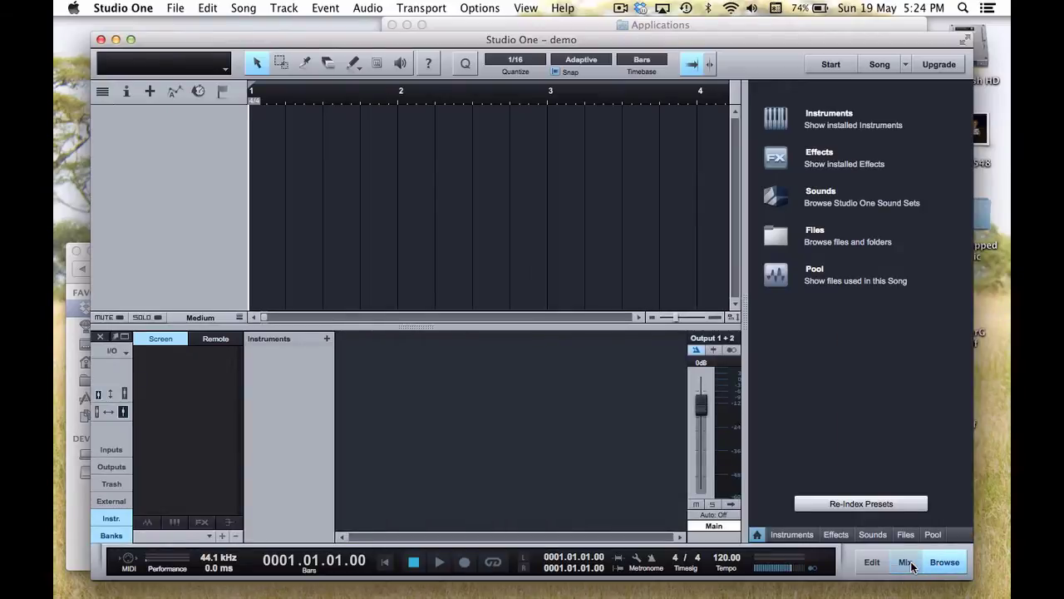
click(905, 563)
click(905, 564)
click(905, 565)
click(873, 563)
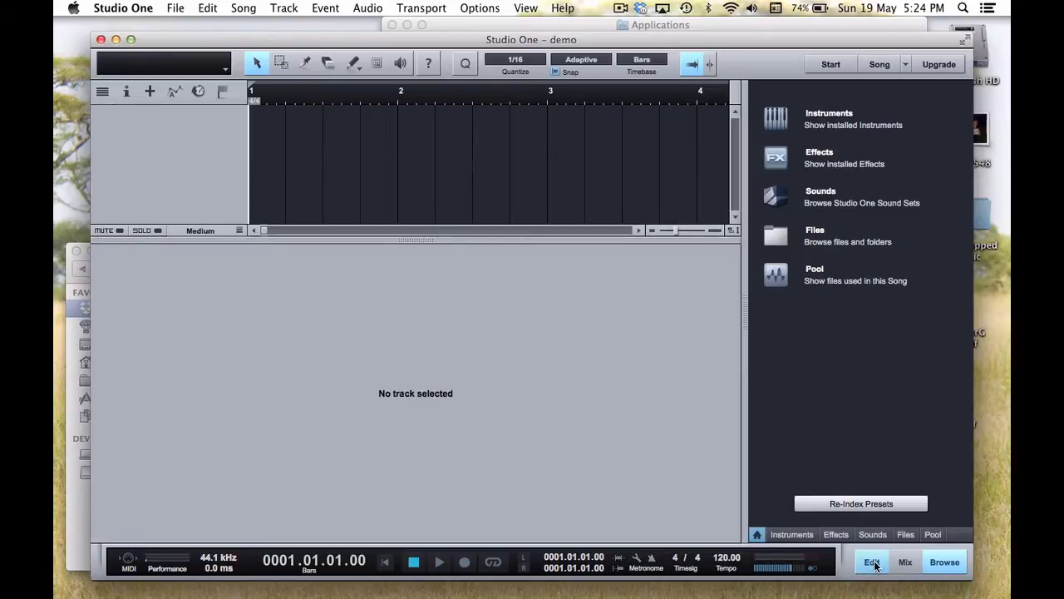
click(873, 564)
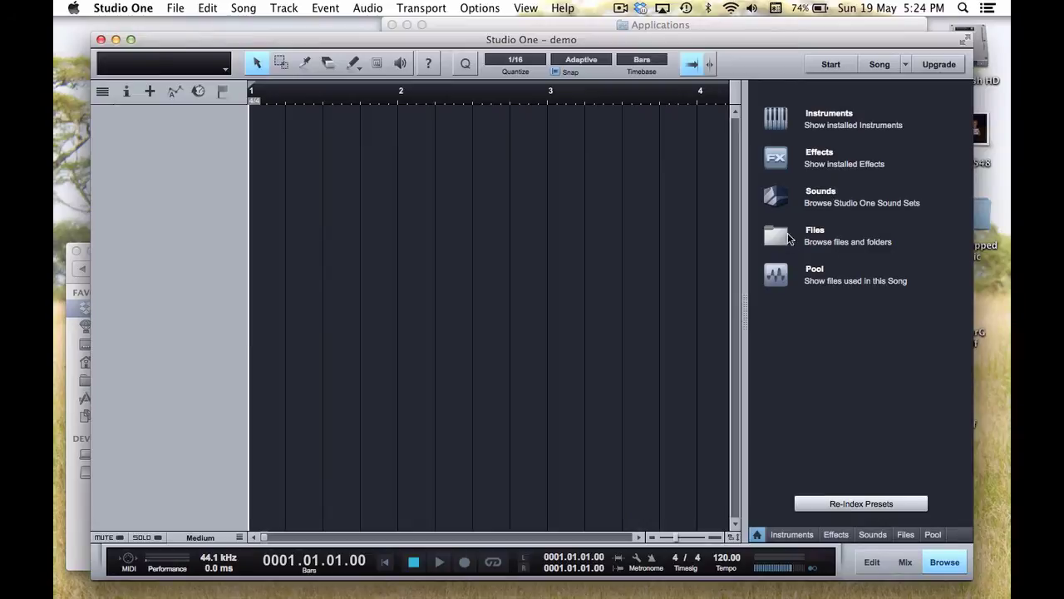
Step: Preview the Beat Street - 115bpm loop from Studio One Musicloops > Drums in the Sounds browser
click(822, 192)
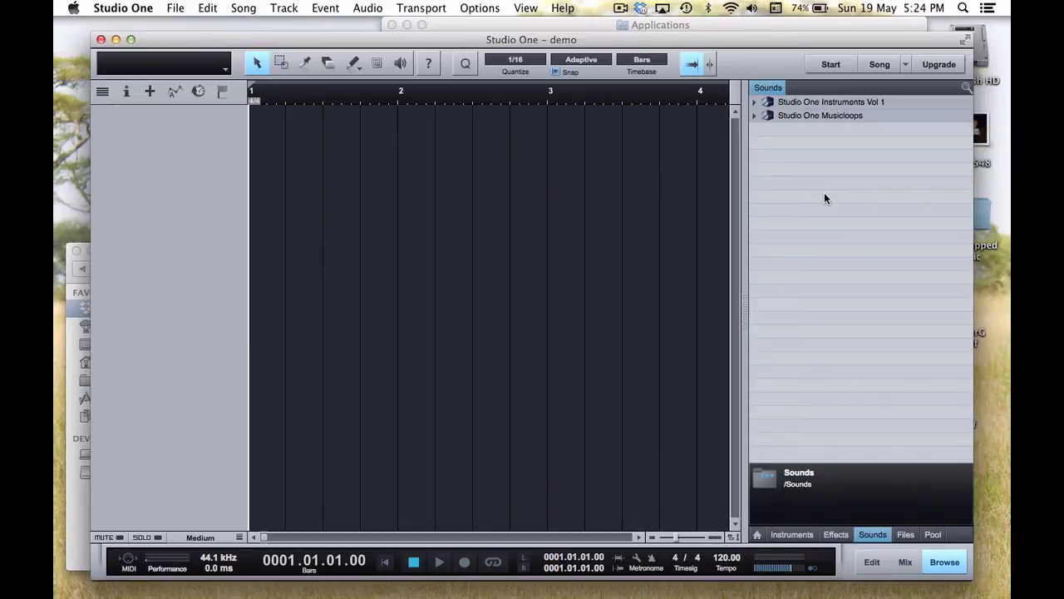
click(754, 115)
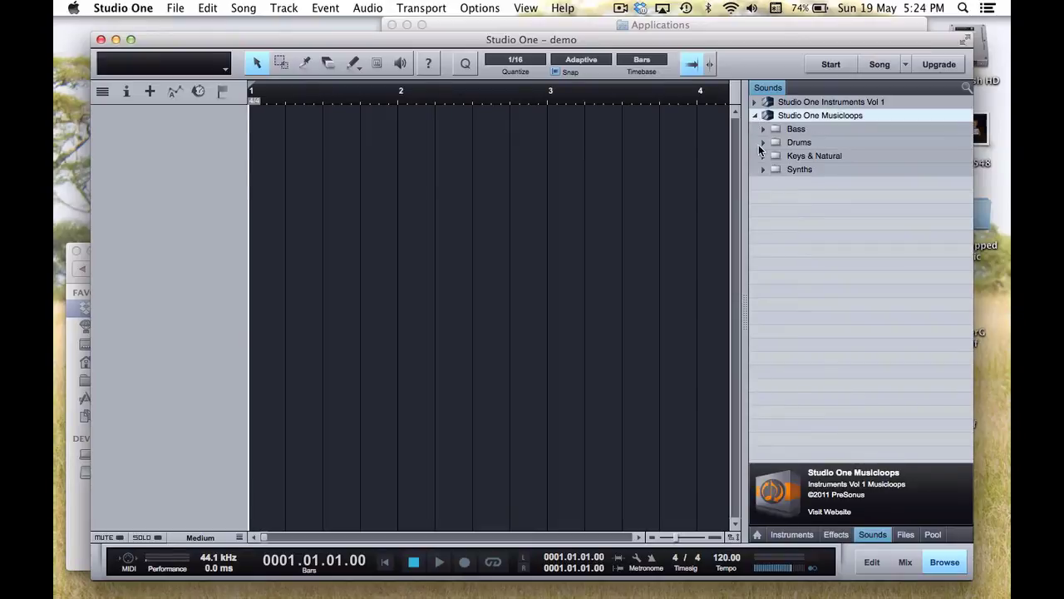
click(762, 142)
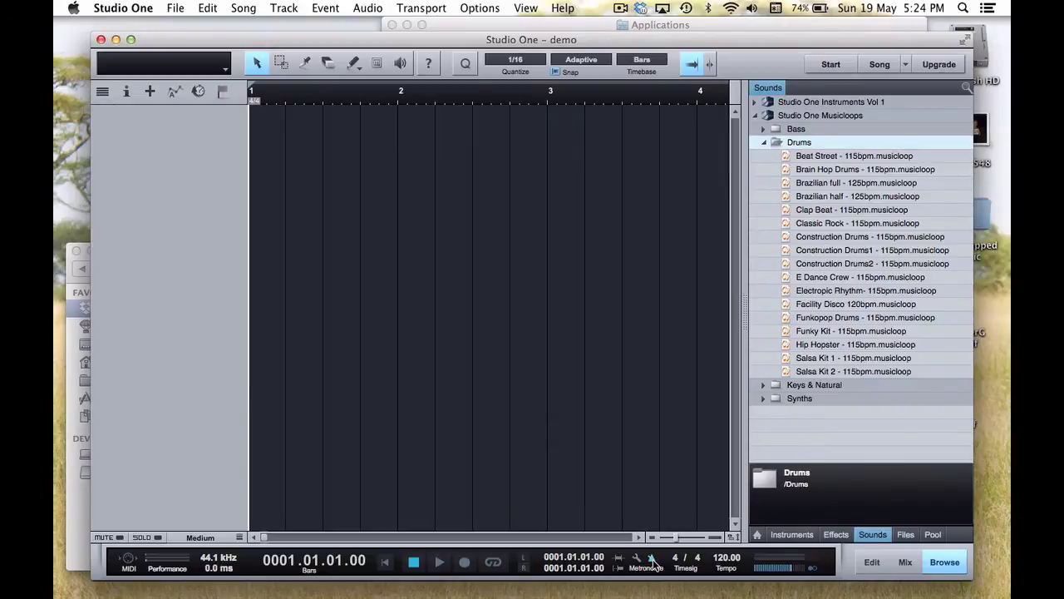
click(809, 157)
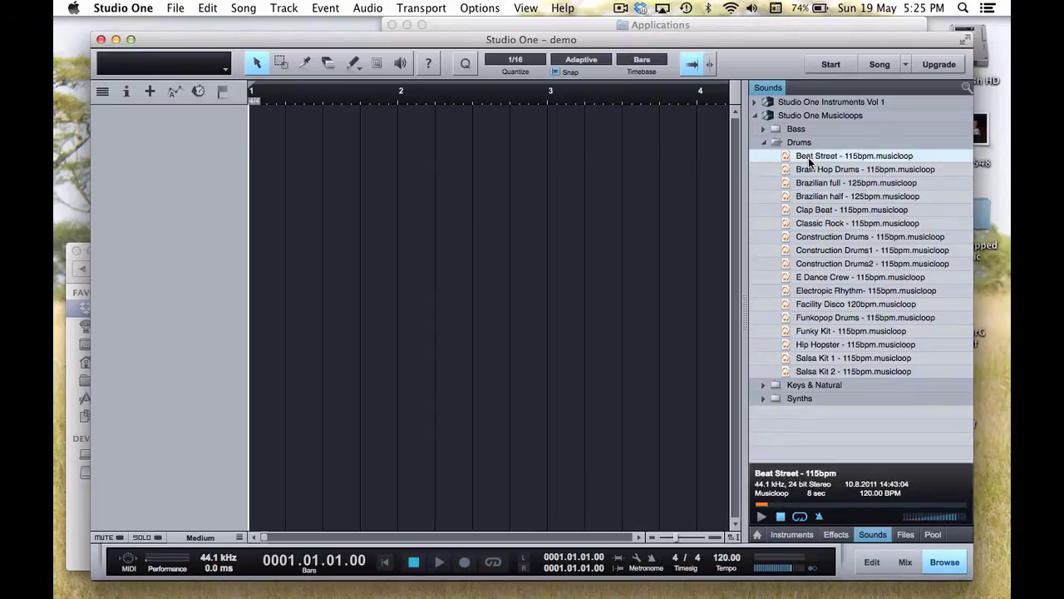
click(761, 516)
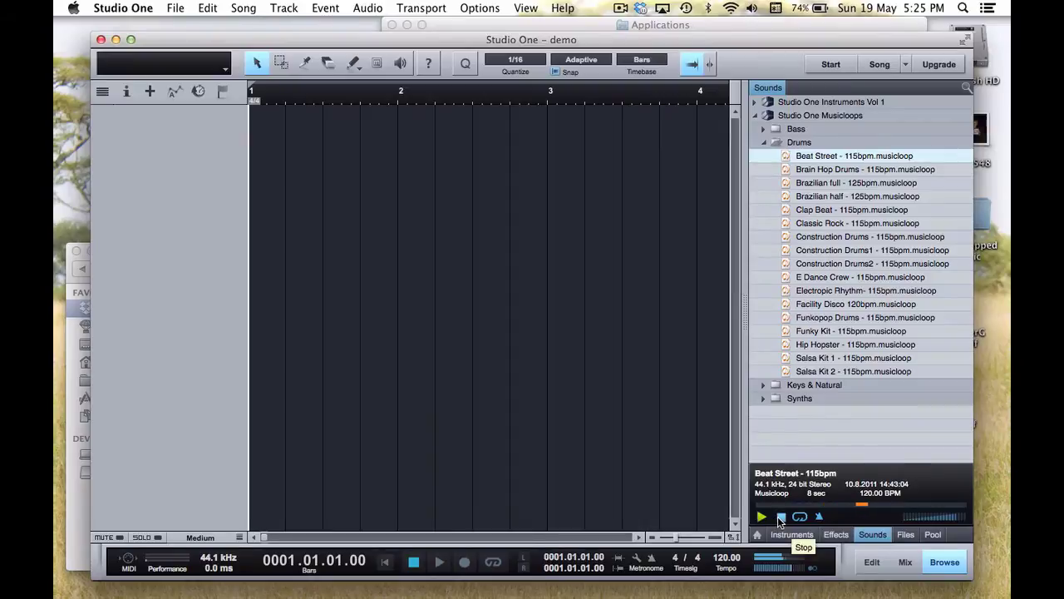
click(780, 516)
Step: In Options > Audio Setup, select Built-in Output and keep the device block size at 256 samples
click(134, 8)
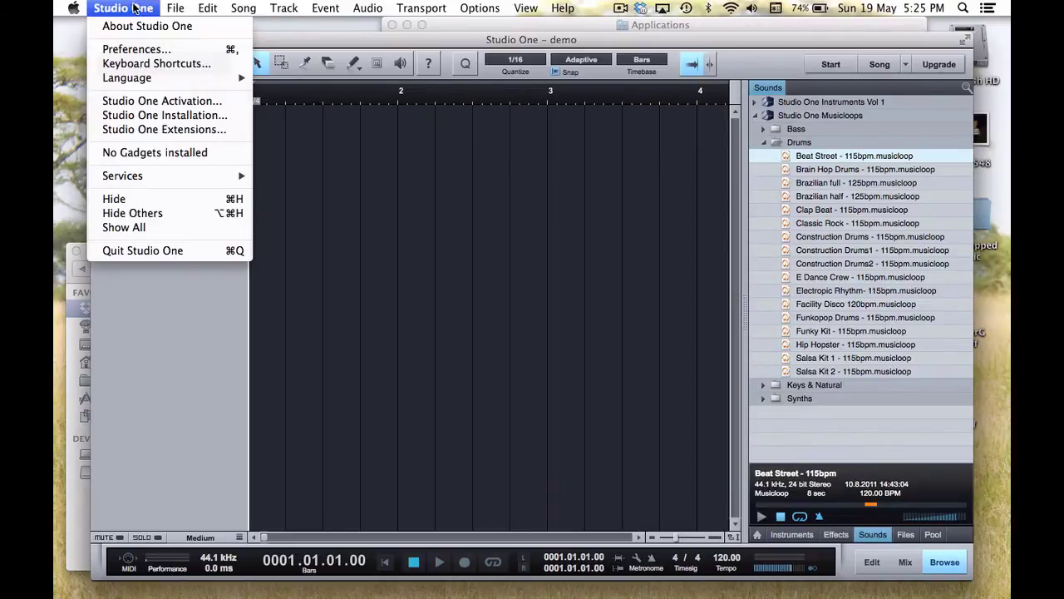
click(163, 48)
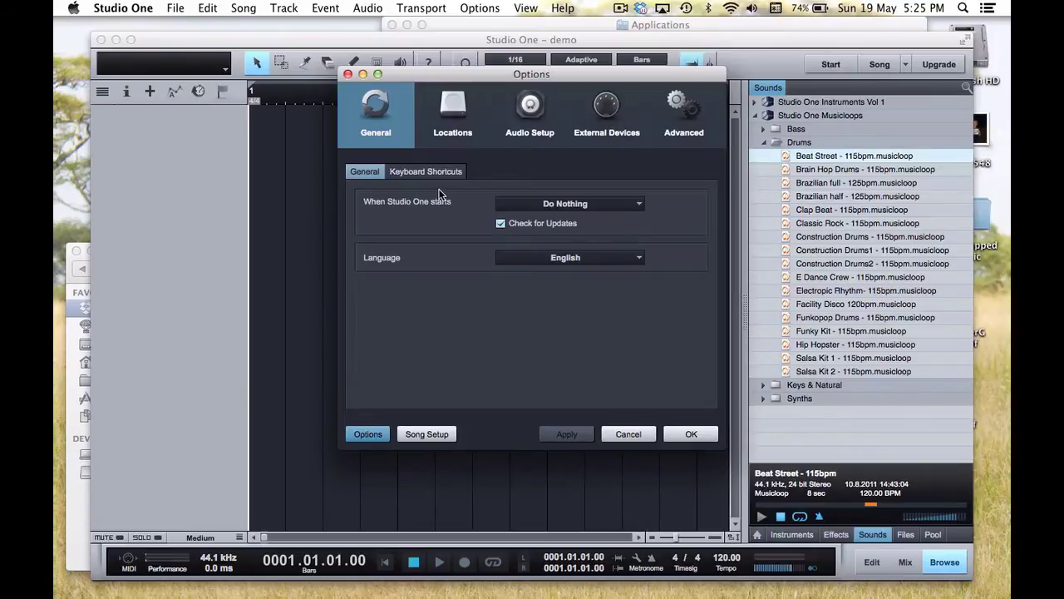
click(530, 115)
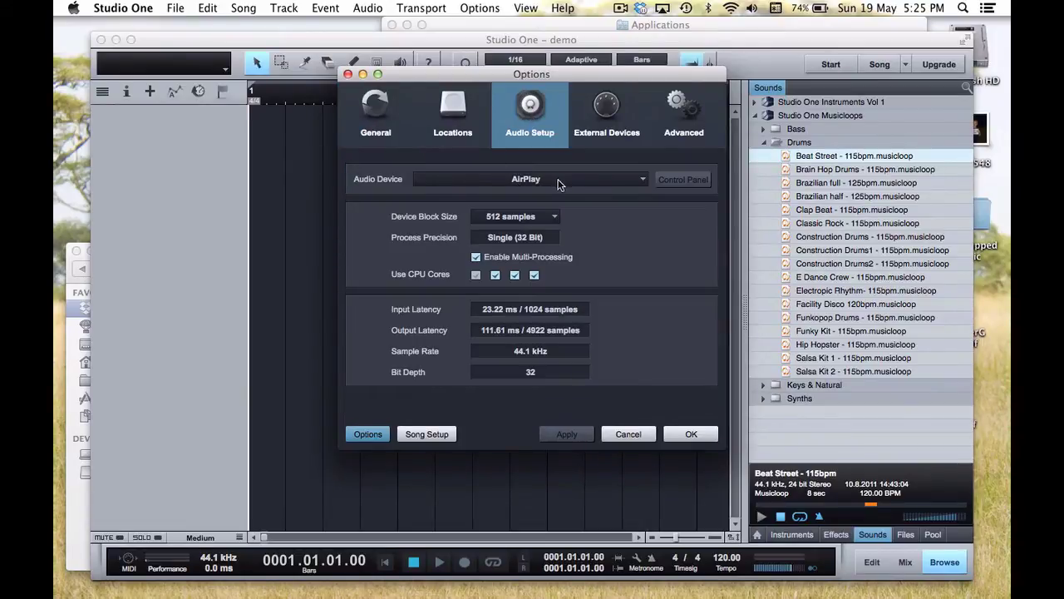
click(641, 179)
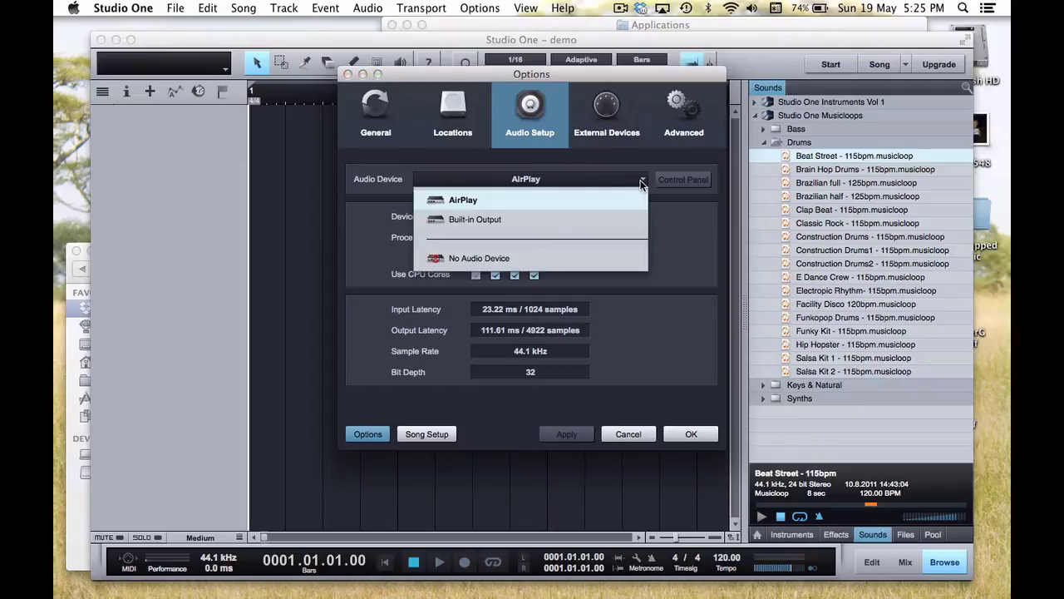
click(489, 221)
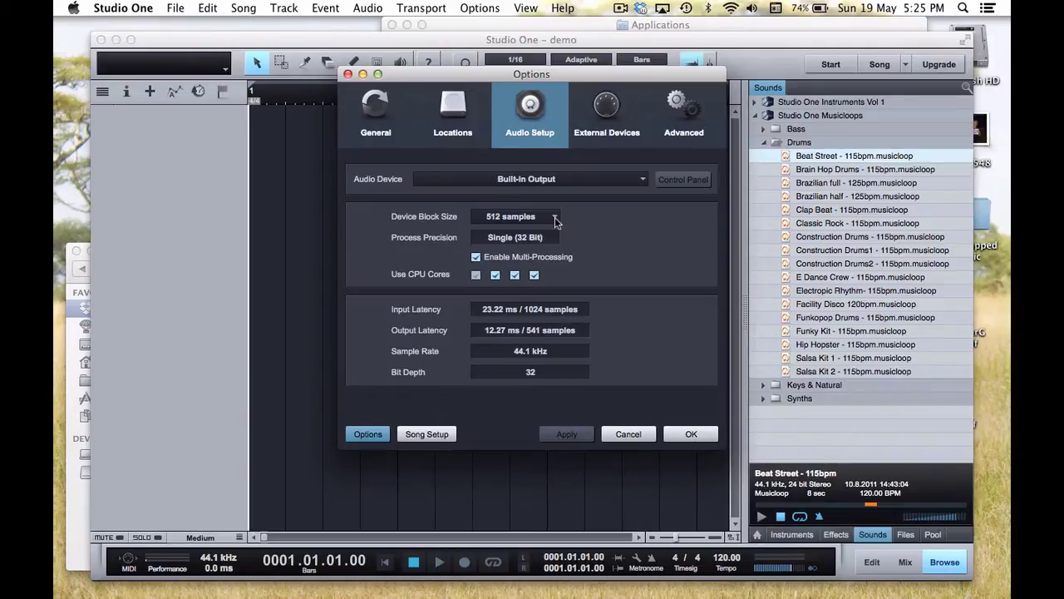
click(556, 218)
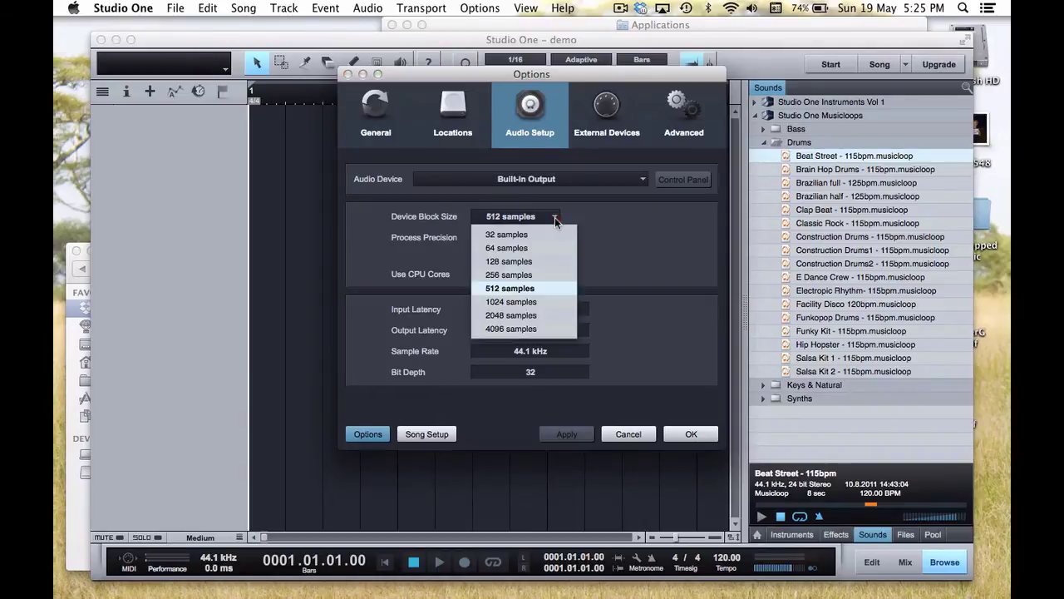
click(509, 277)
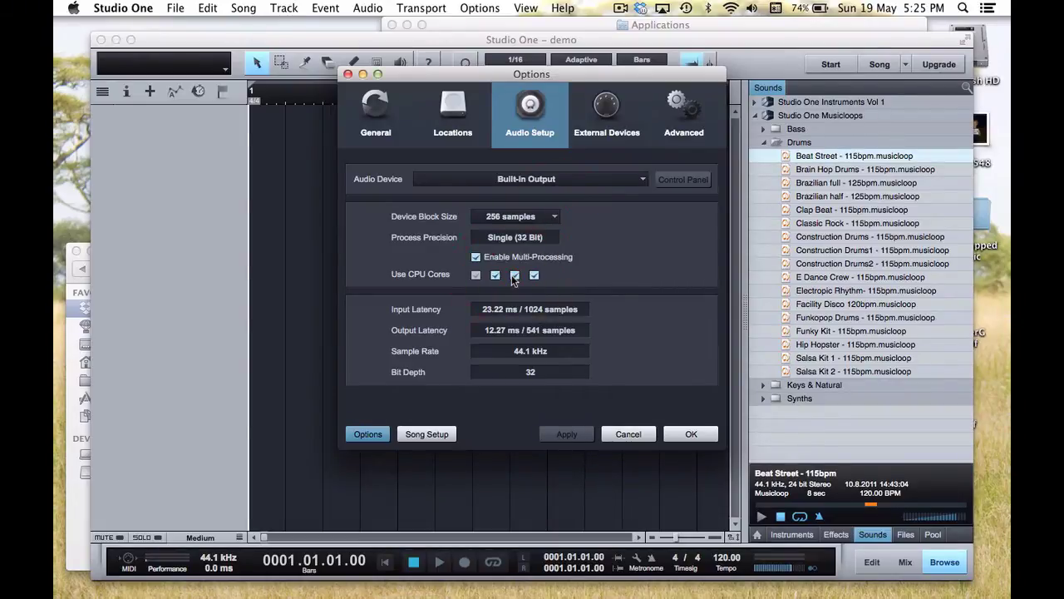
click(554, 219)
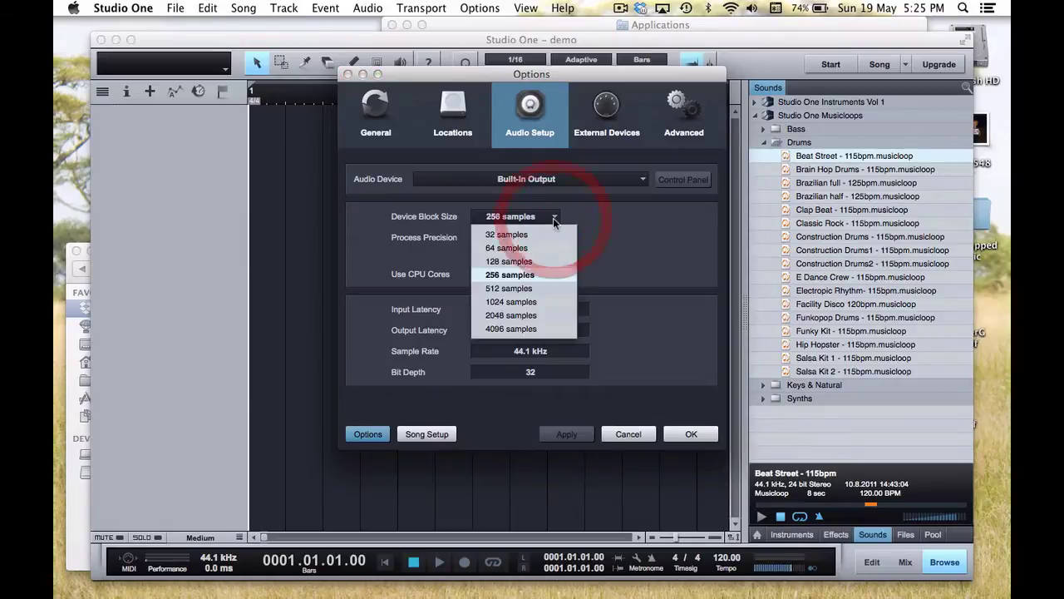
click(525, 276)
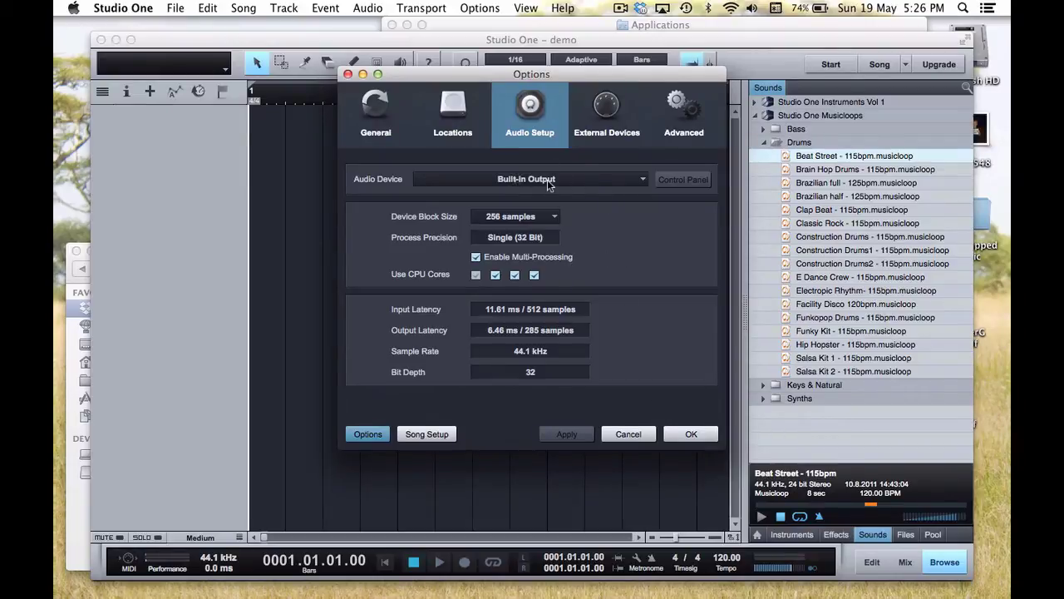
click(691, 433)
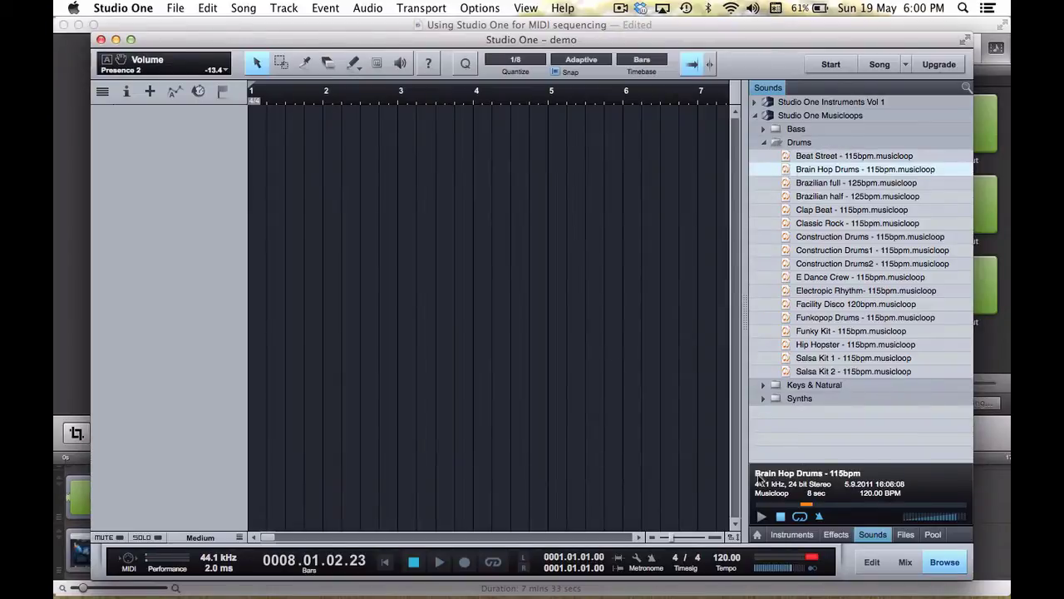
Step: Audition Brain Hop Drums, place it on a new track at bar 1, and set the tempo to 130 BPM
click(761, 516)
click(776, 515)
drag(806, 168, 249, 137)
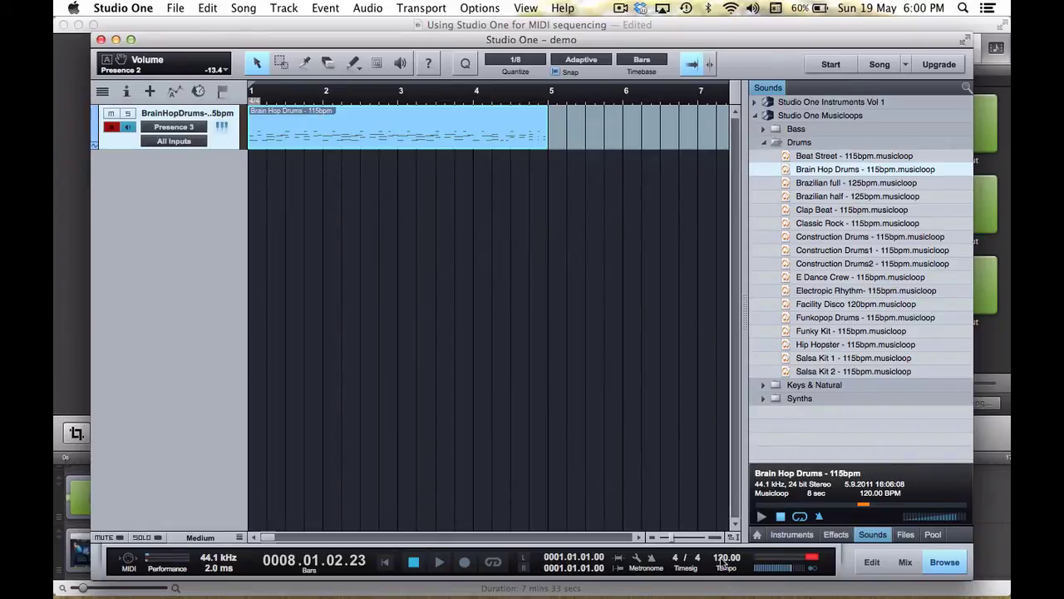
drag(721, 561, 721, 552)
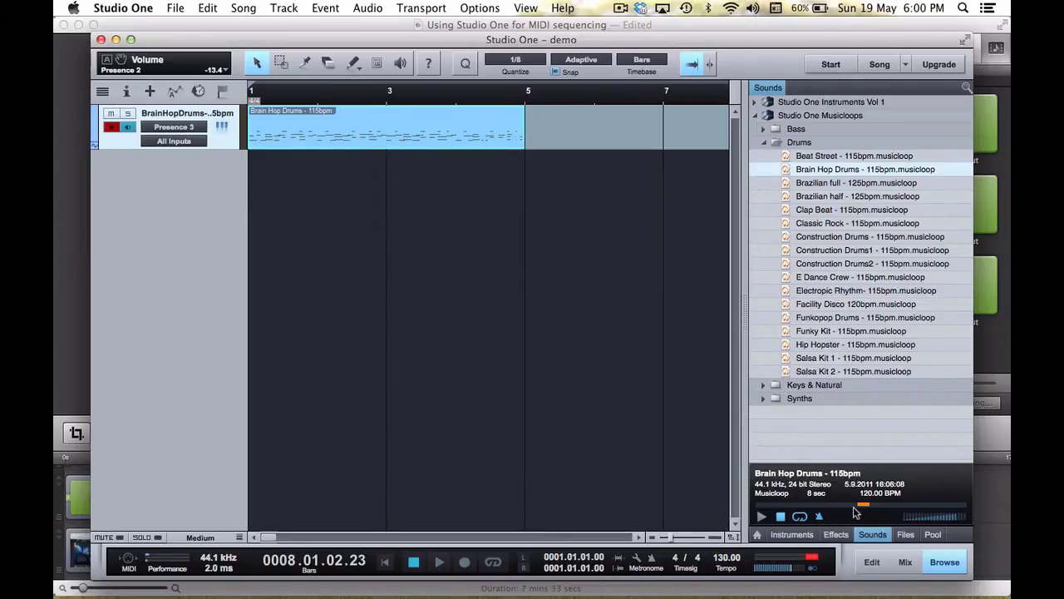
Step: Open the Brain Hop Drums part in the note editor and listen to its drum hits
click(945, 562)
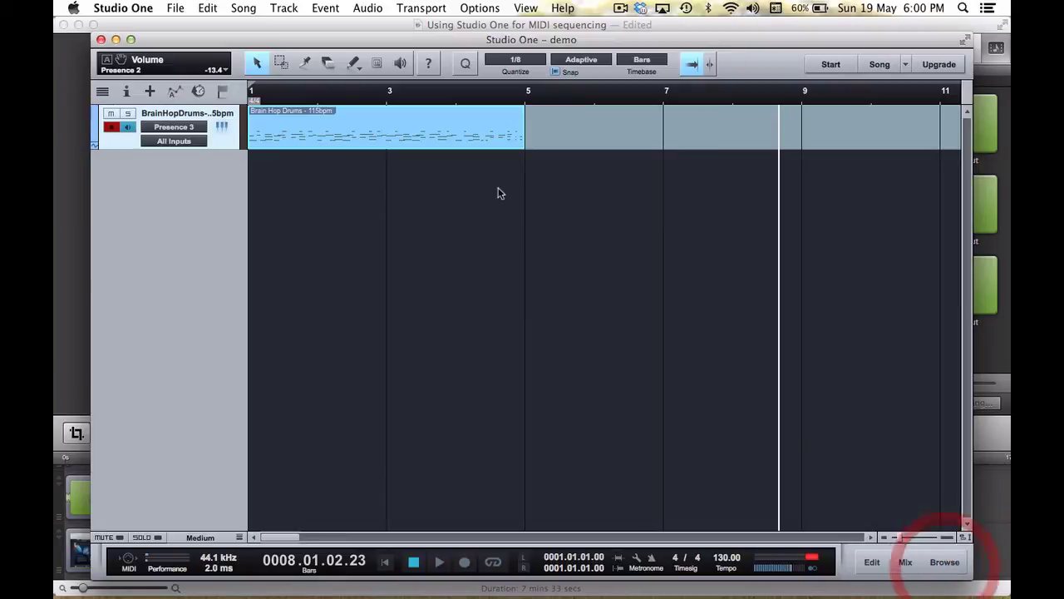
double_click(296, 139)
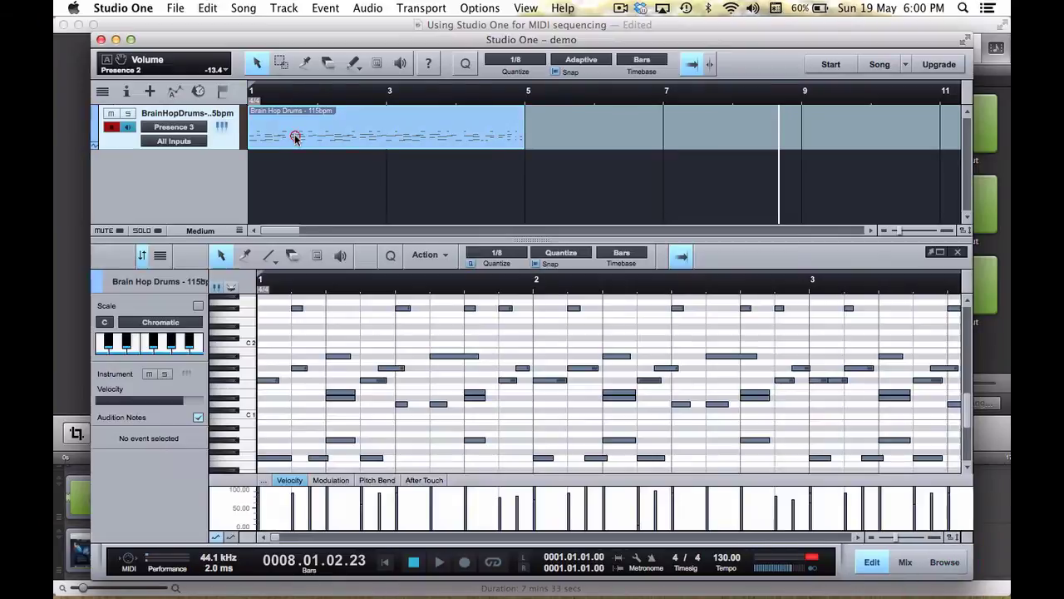
click(278, 93)
click(283, 92)
key(space)
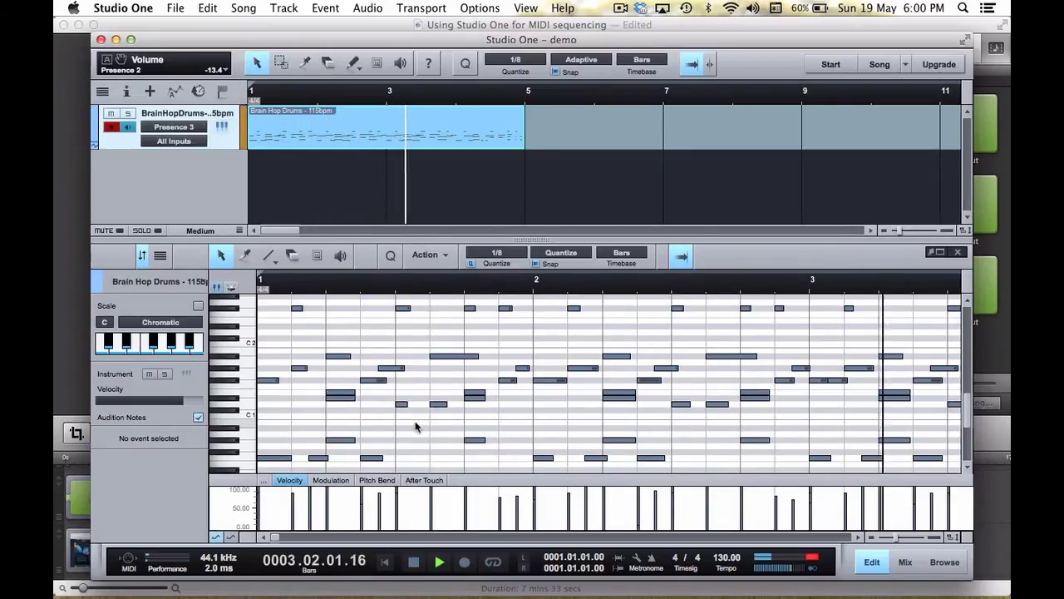
key(space)
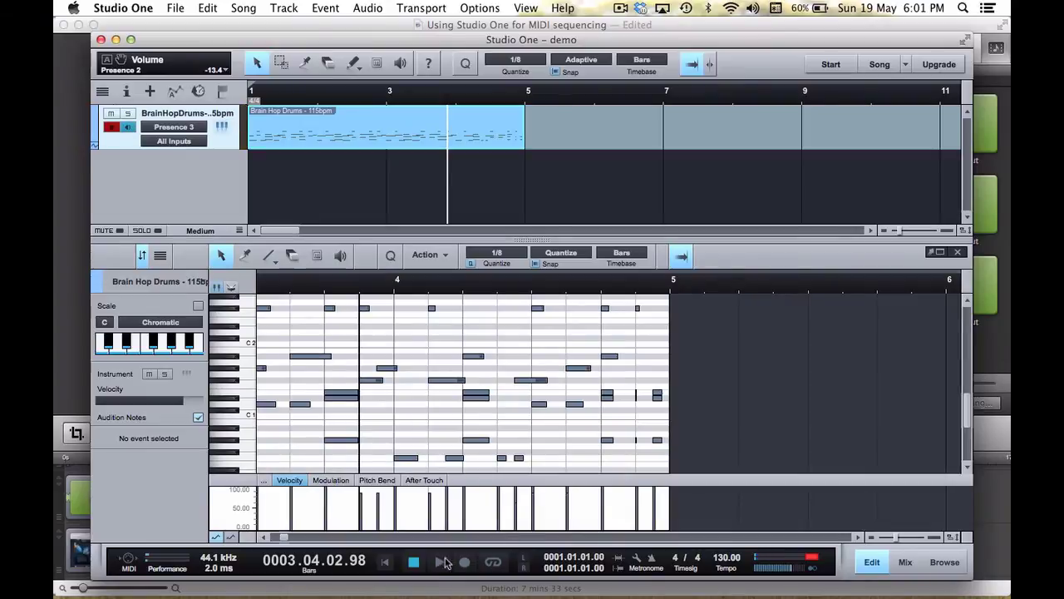
click(384, 564)
Step: Move the A#1 drum note up to C2 and lower its velocity to about 37
click(335, 359)
mouse_move(335, 359)
mouse_down()
mouse_move(335, 339)
mouse_move(337, 361)
mouse_up()
mouse_move(326, 495)
mouse_down()
mouse_move(327, 522)
mouse_move(326, 493)
mouse_up()
Step: Select bar 1's notes and draw lower velocities across them with the Freehand pencil
mouse_move(268, 304)
mouse_down()
mouse_move(437, 435)
mouse_move(540, 470)
mouse_up()
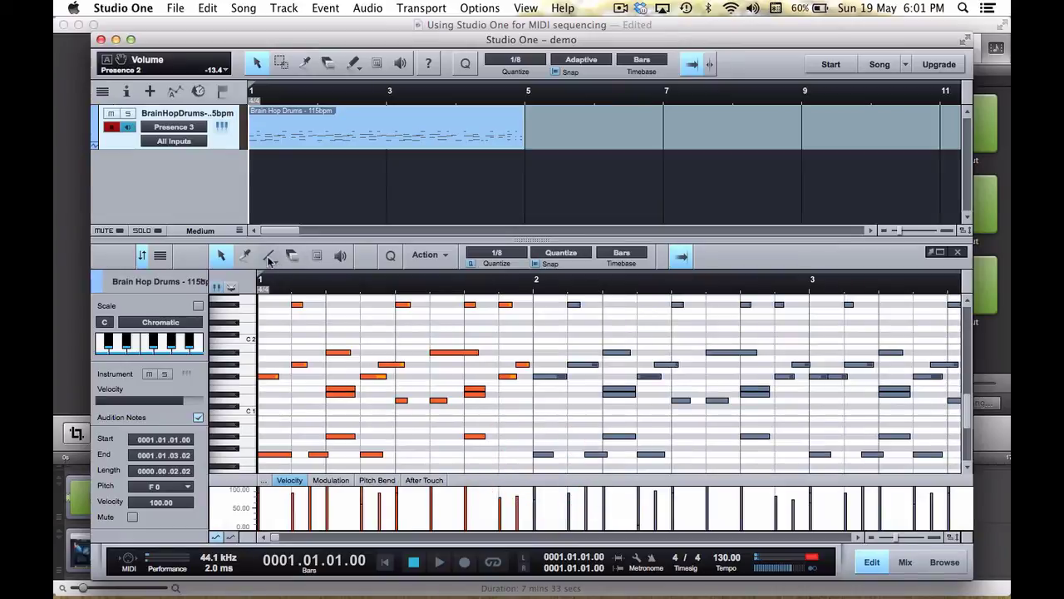
click(269, 258)
click(270, 262)
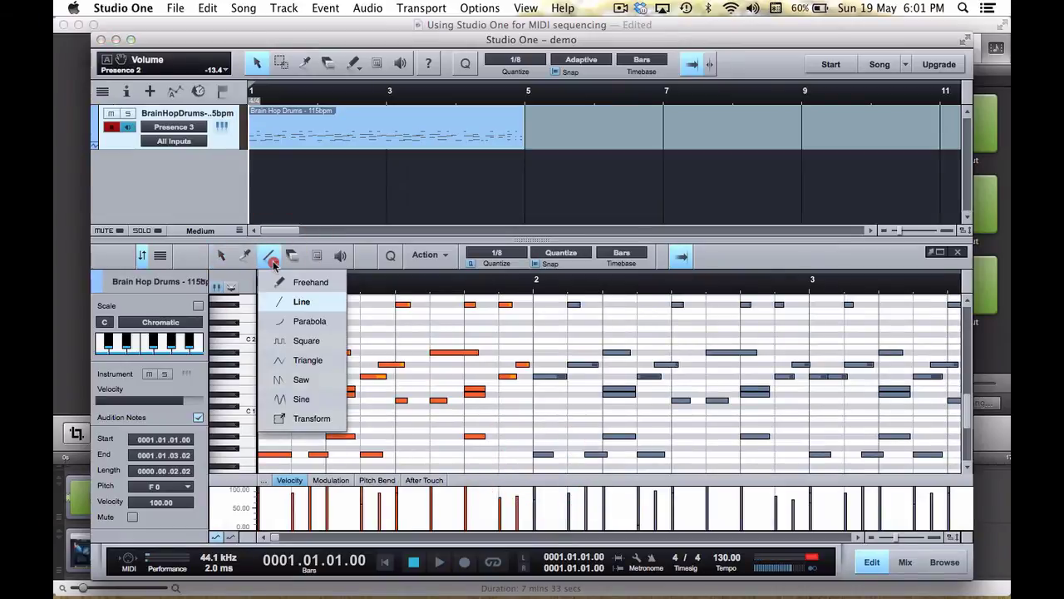
click(305, 280)
mouse_move(276, 506)
mouse_down()
mouse_move(402, 515)
mouse_move(489, 500)
mouse_move(584, 505)
mouse_up()
Step: Play back the redrawn velocities, zooming between bars 1–2 and bars 2–6
drag(309, 281, 368, 285)
key(space)
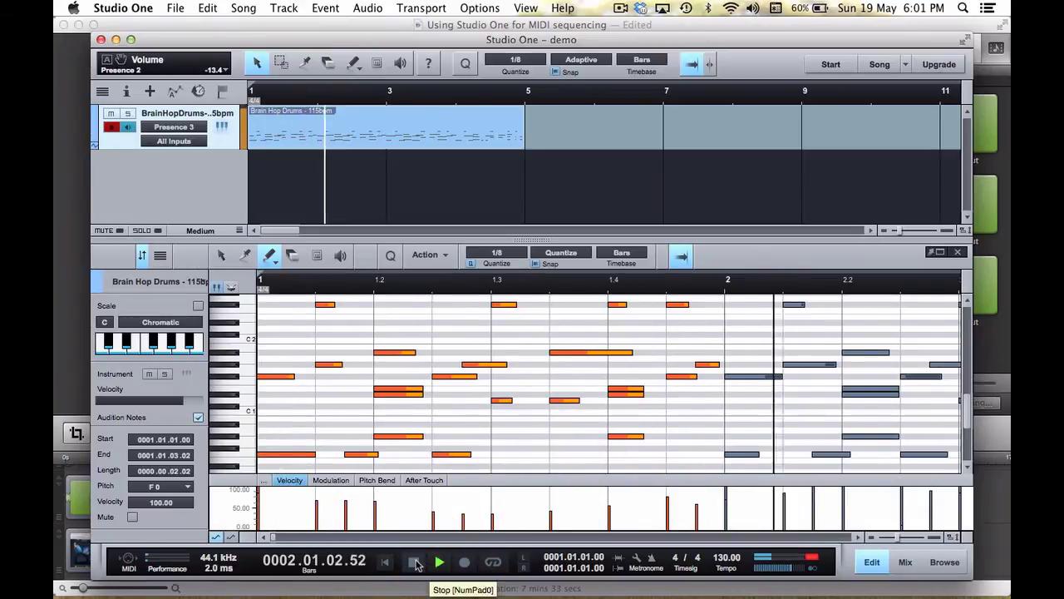
click(415, 563)
drag(476, 283, 503, 279)
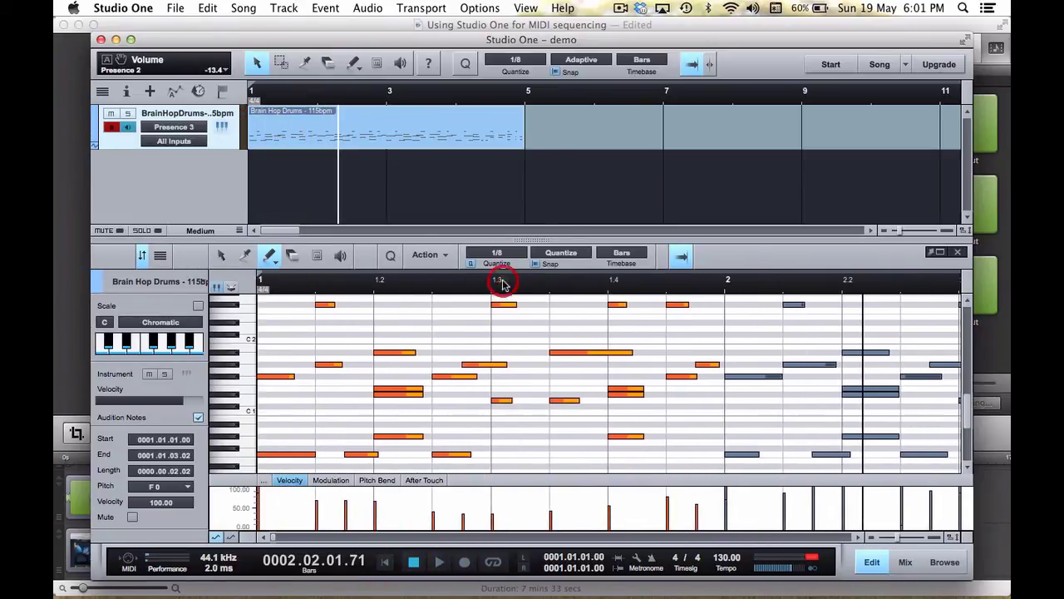
click(895, 539)
drag(895, 539, 893, 540)
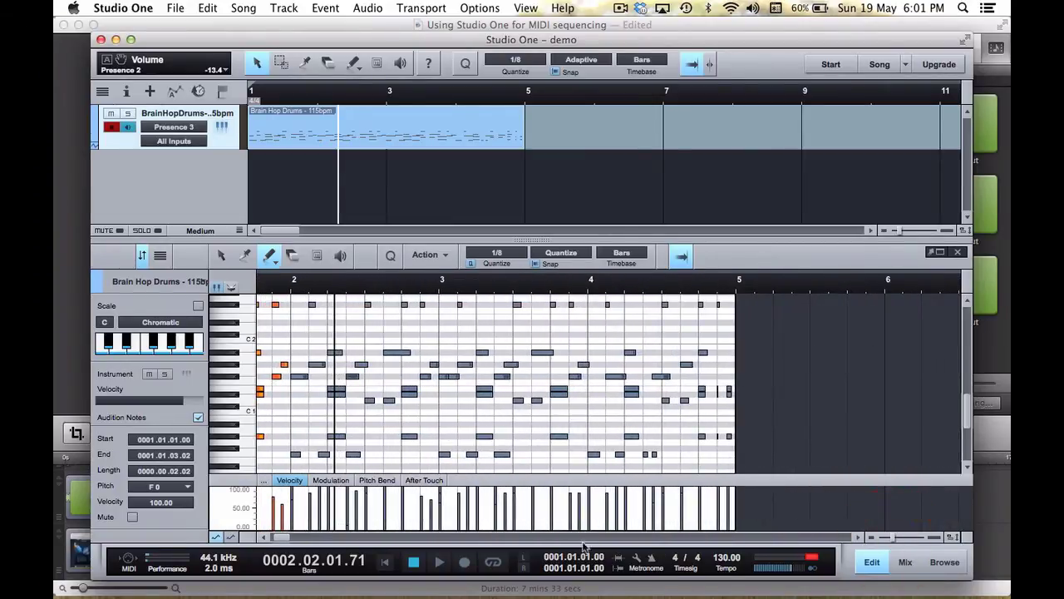
click(384, 562)
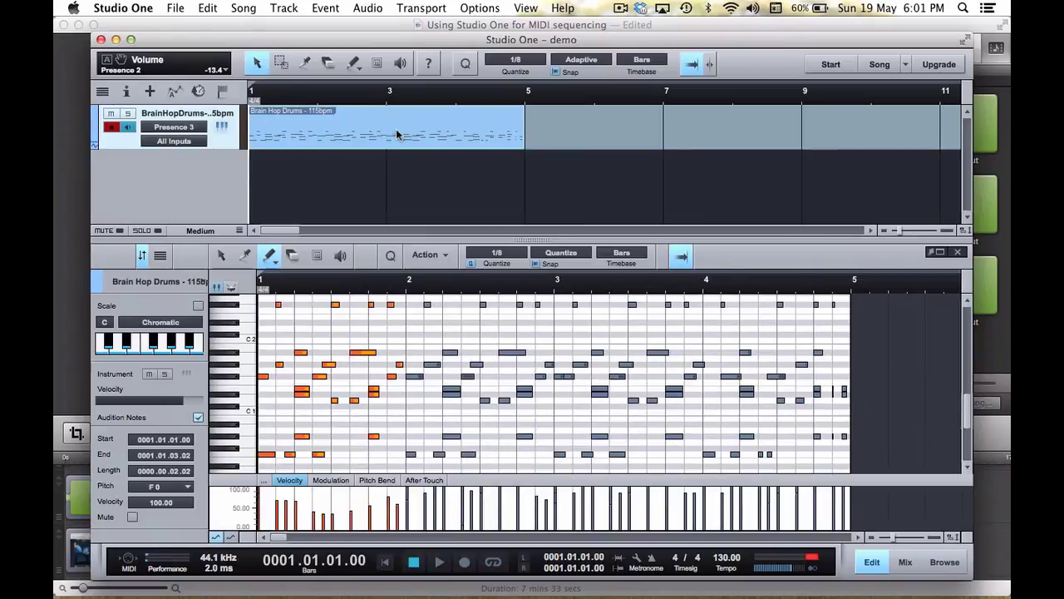
Step: Duplicate the Brain Hop Drums event so the copy fills bars 5 to 9
right_click(396, 134)
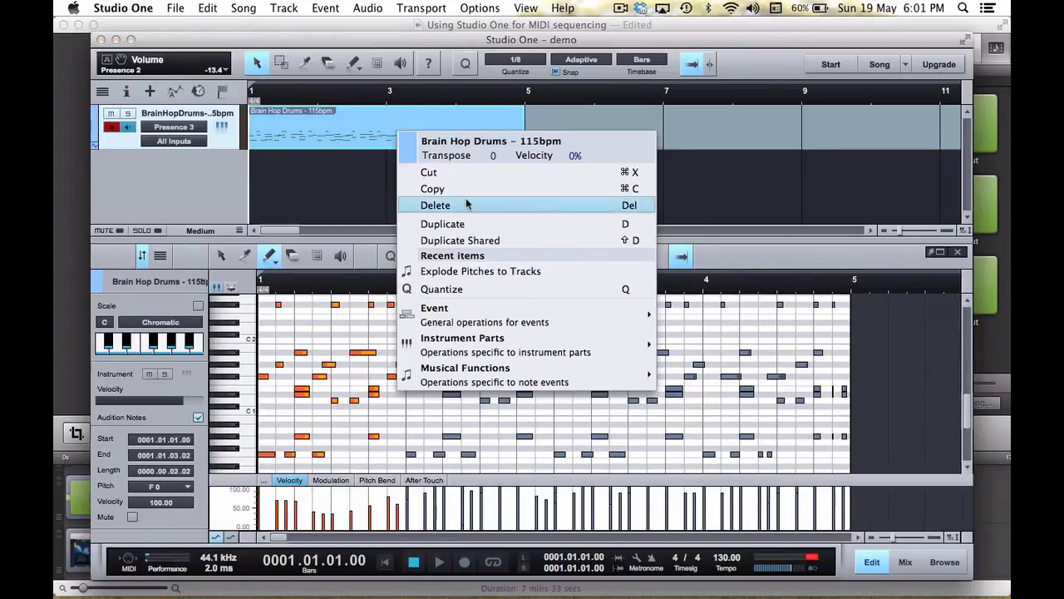
click(478, 224)
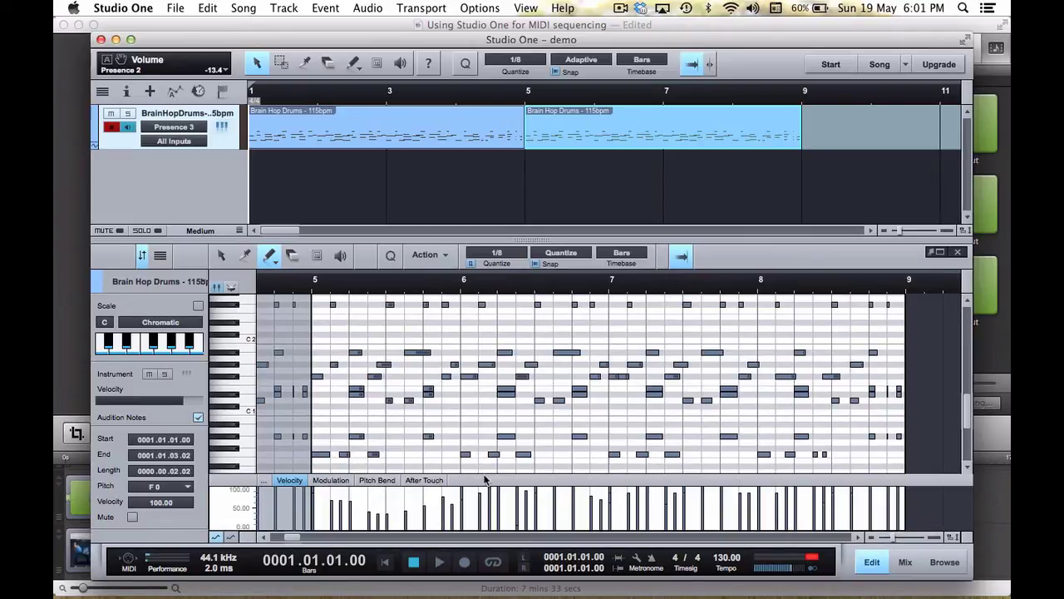
Step: Close the note editor and add a new Instrument track named keys
click(869, 562)
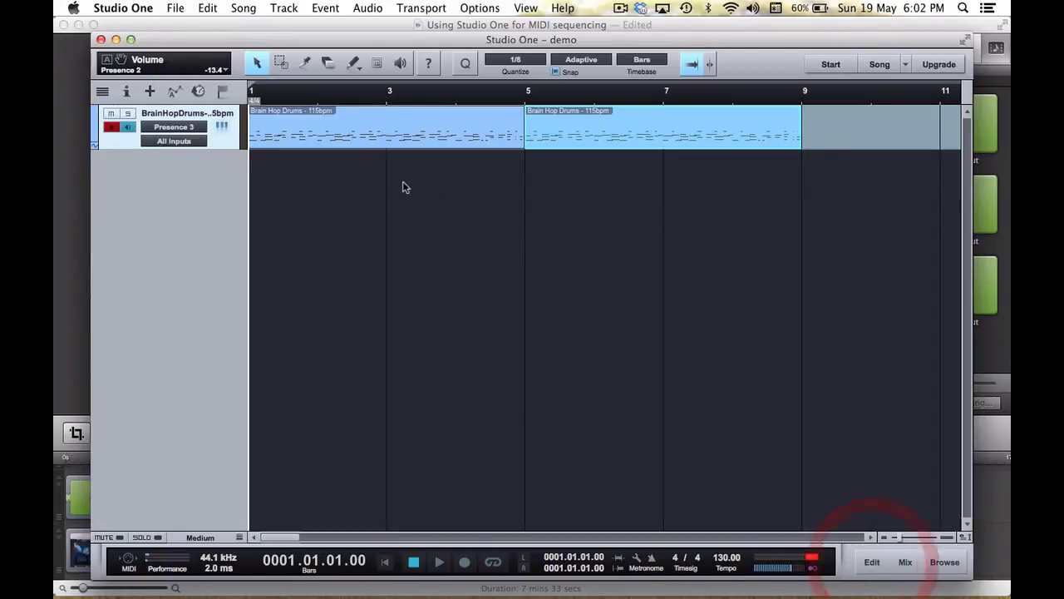
double_click(159, 173)
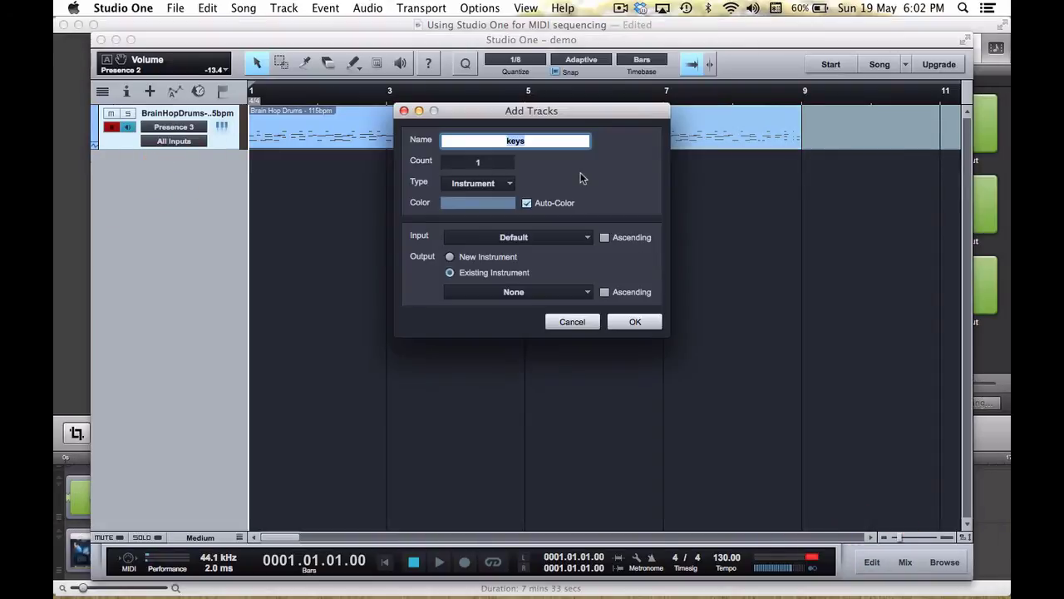
click(502, 183)
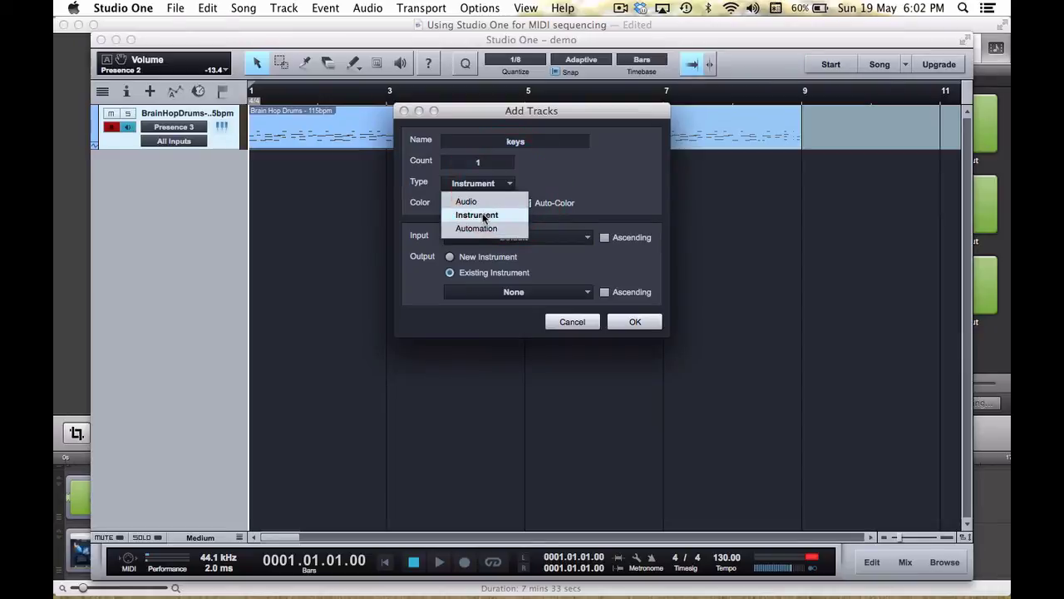
click(579, 194)
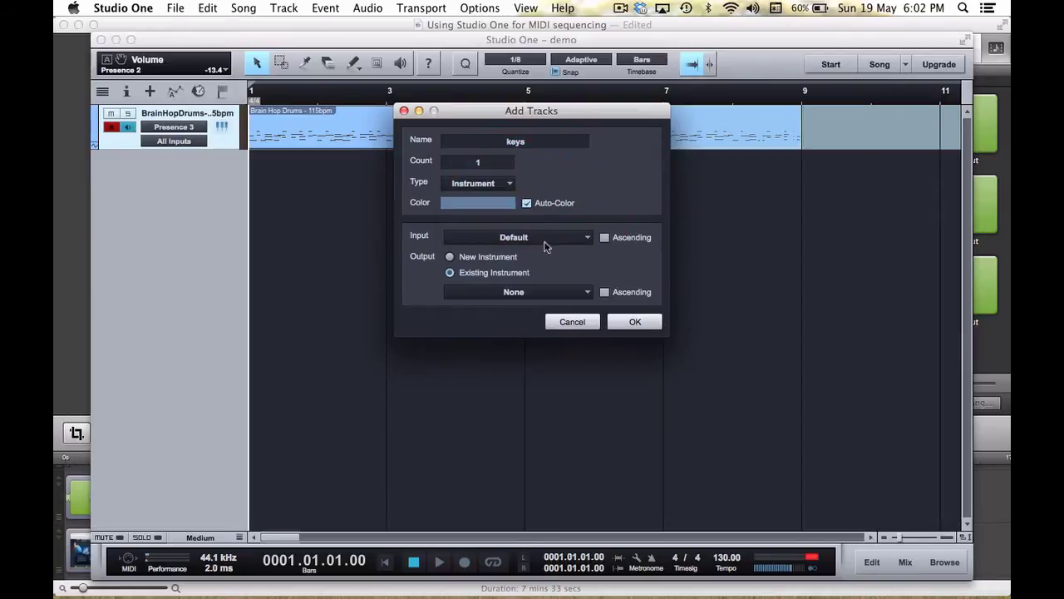
click(634, 323)
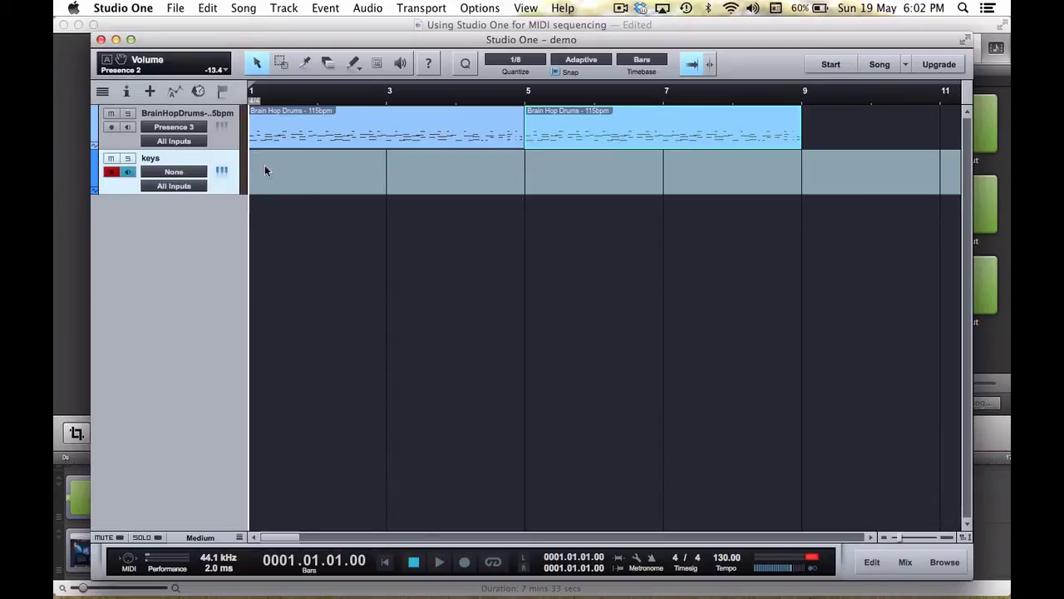
click(188, 172)
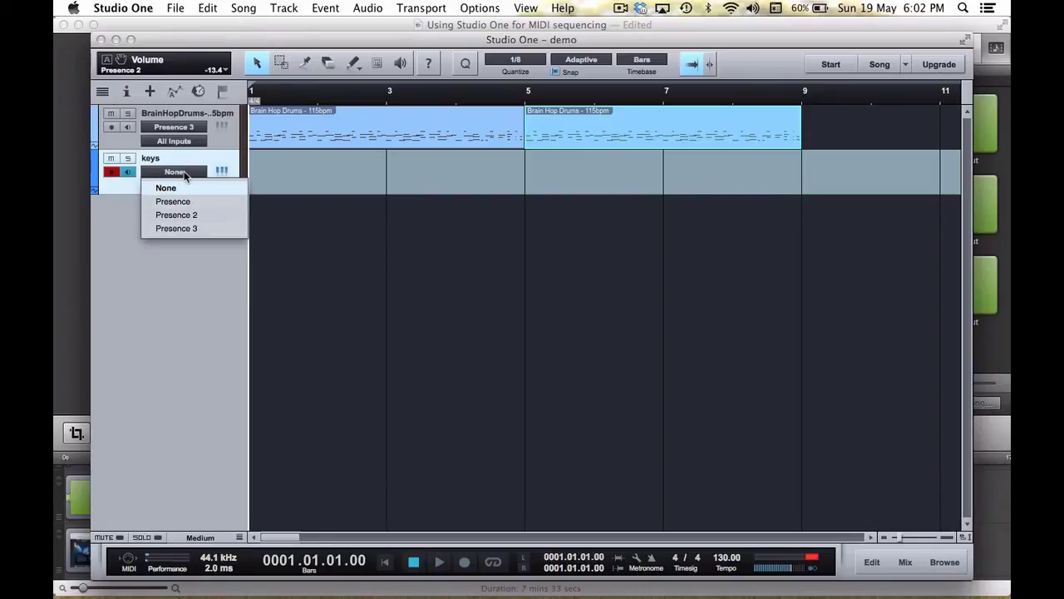
click(174, 305)
Step: Browse the Instruments list down to PreSonus > Presence > Keyboards presets
click(945, 562)
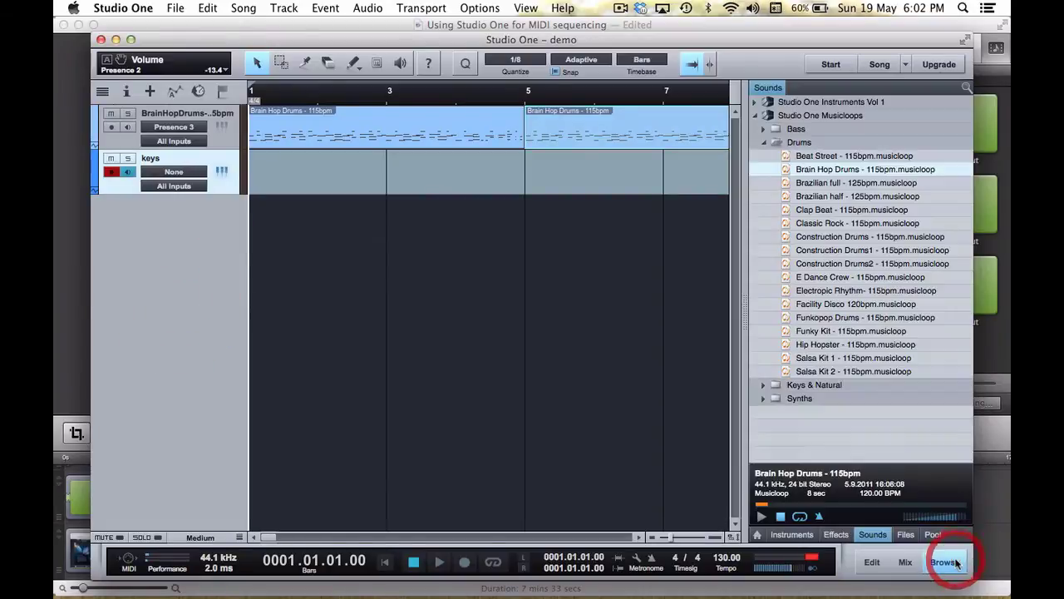
click(766, 142)
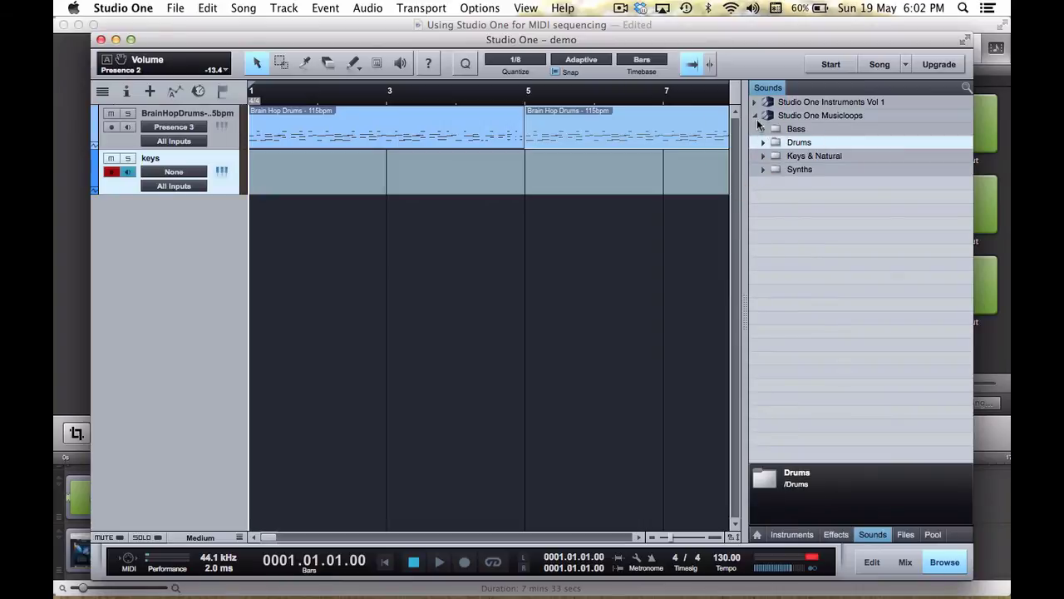
click(755, 115)
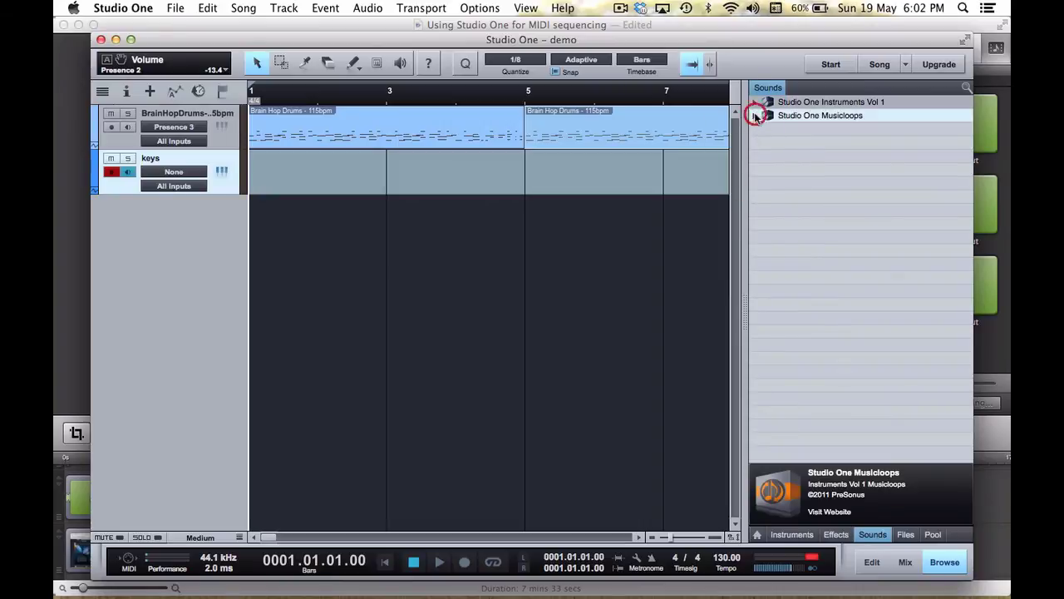
click(804, 538)
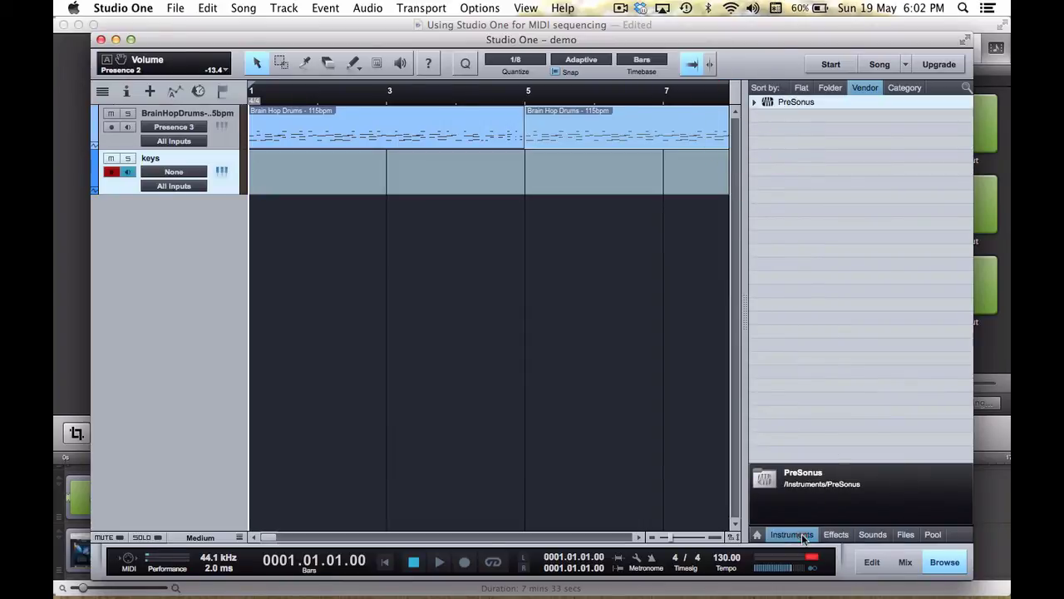
click(754, 102)
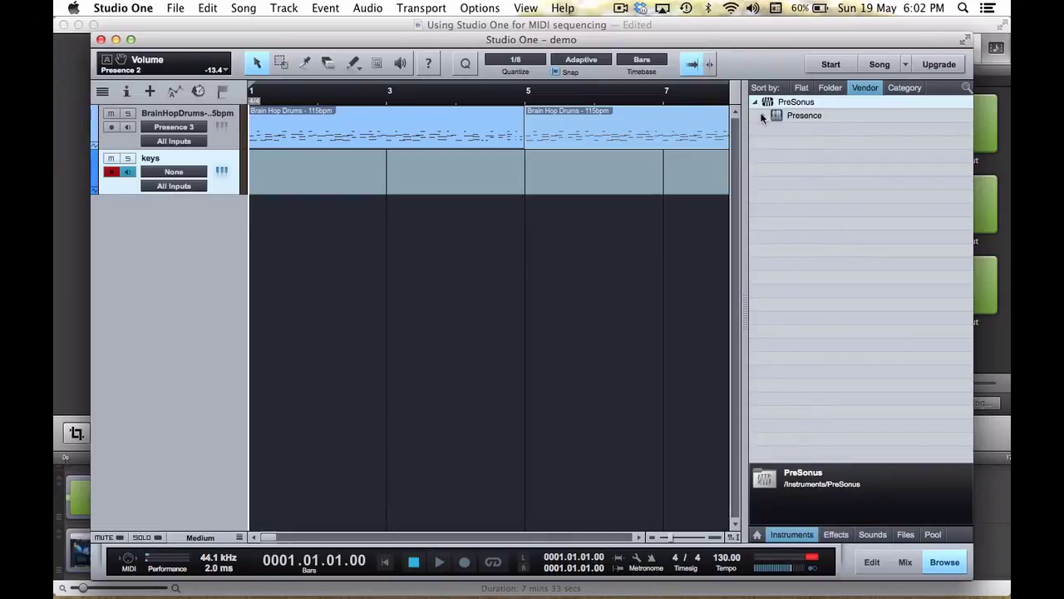
click(763, 116)
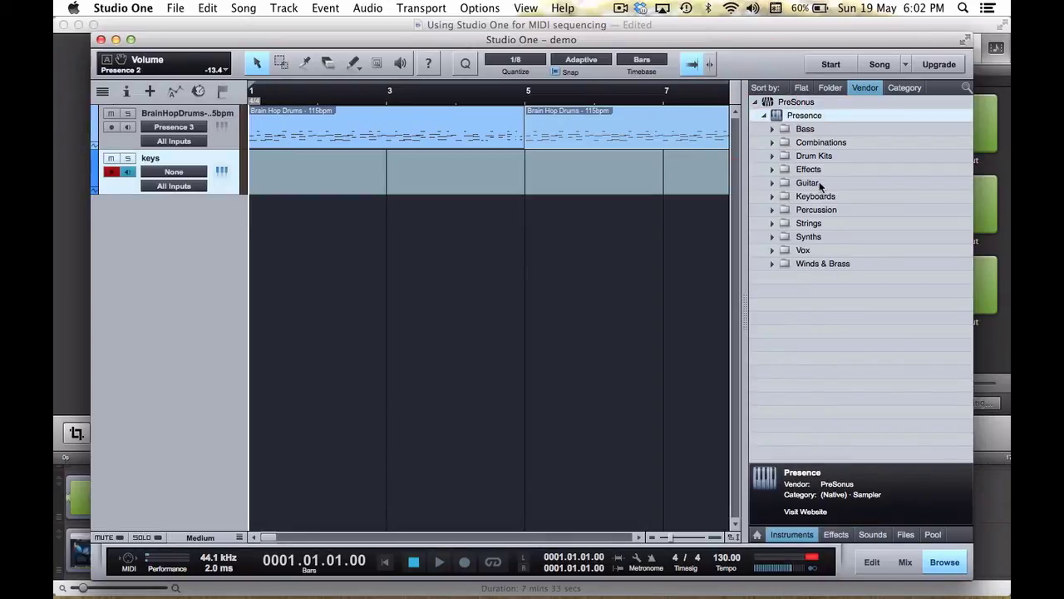
click(772, 197)
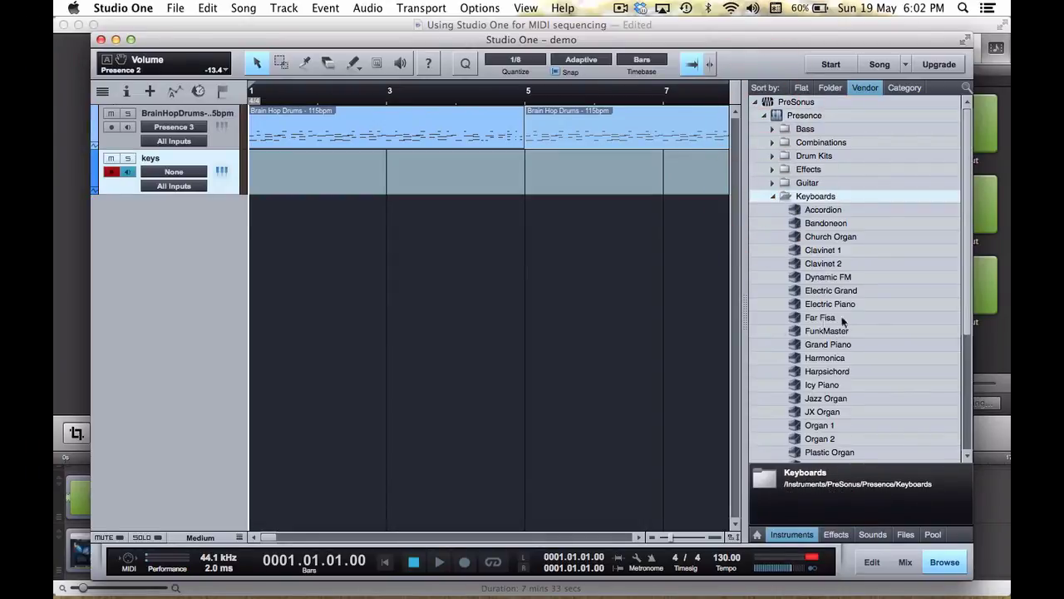
Step: Load Presence Electric Grand onto the keys track and audition a few notes around C3
drag(817, 293, 266, 169)
click(611, 470)
click(670, 475)
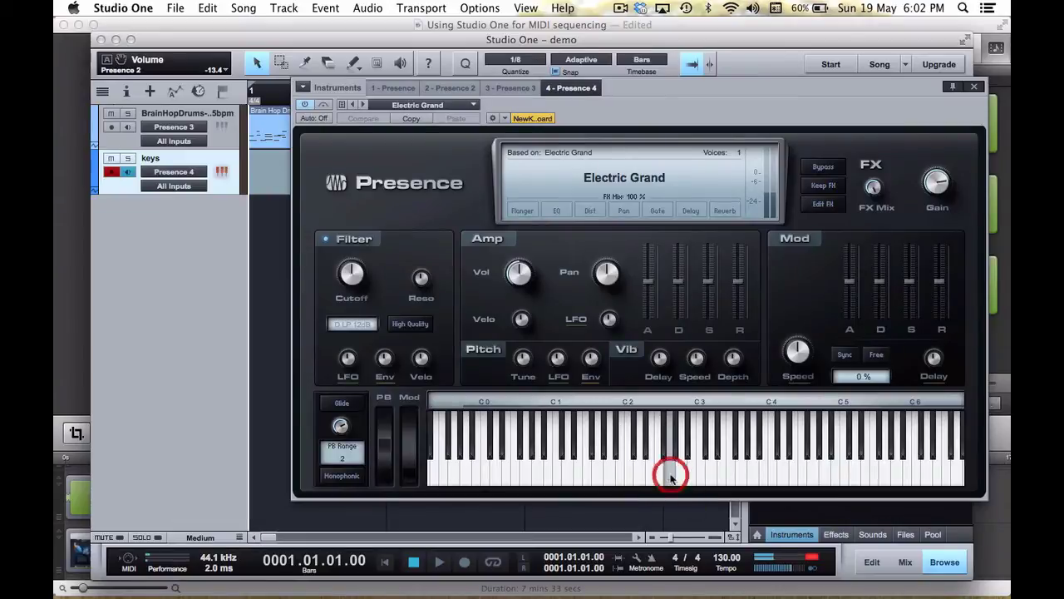
click(701, 475)
click(698, 475)
click(667, 480)
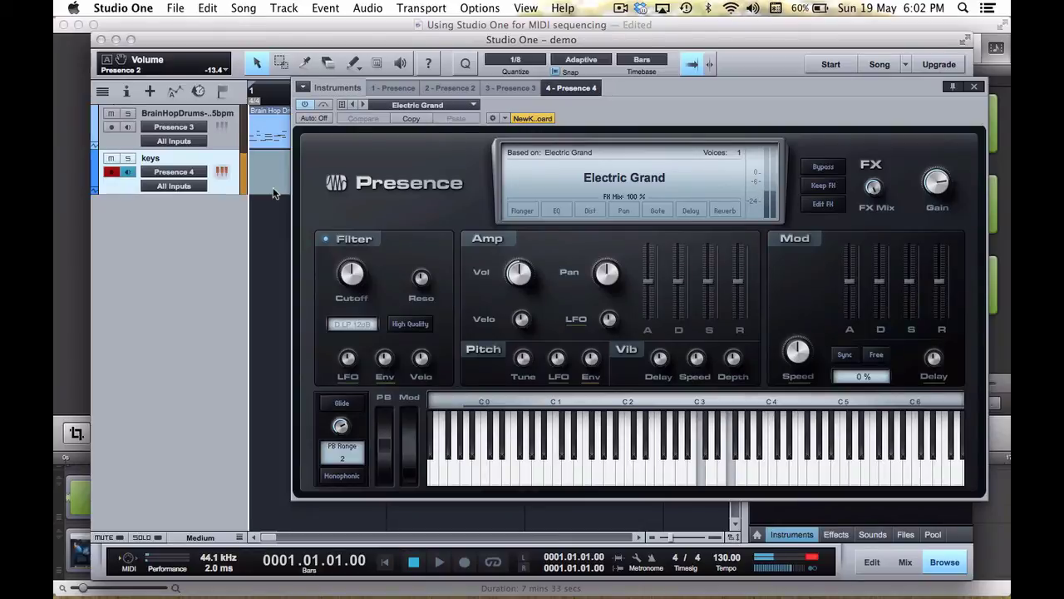
click(176, 185)
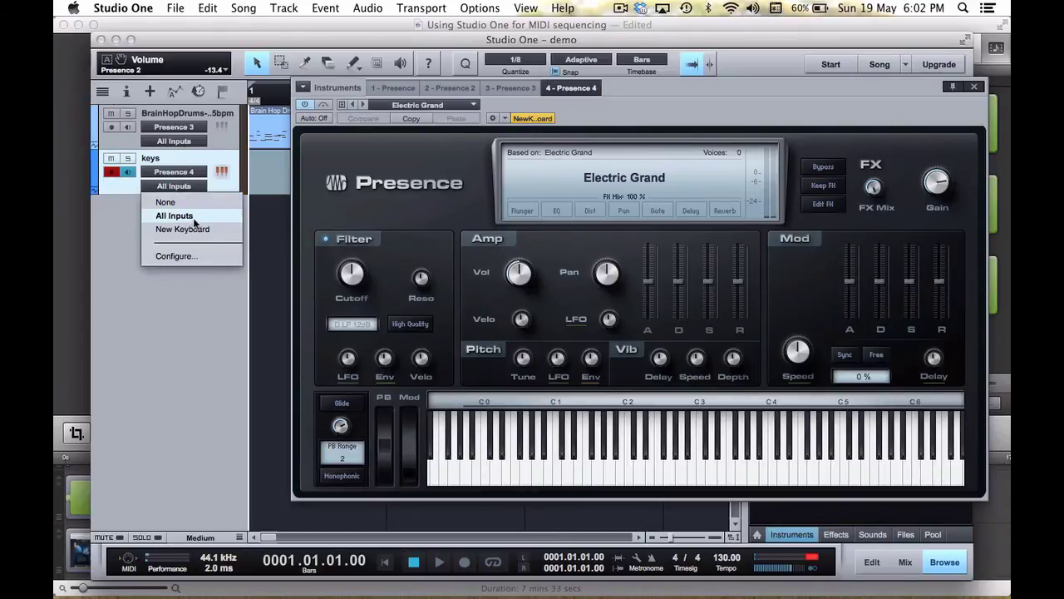
click(178, 256)
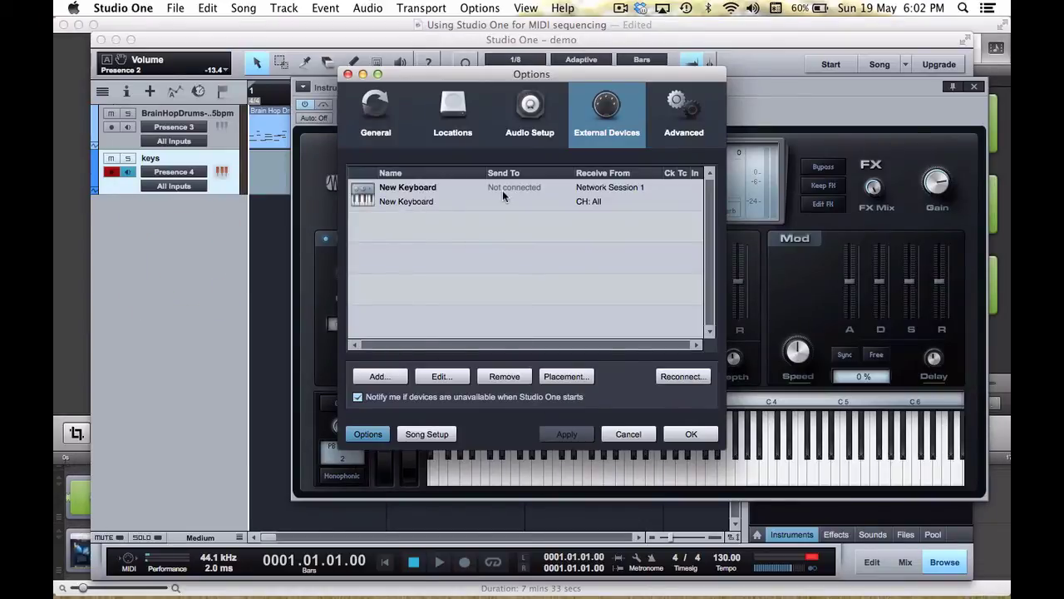
click(400, 379)
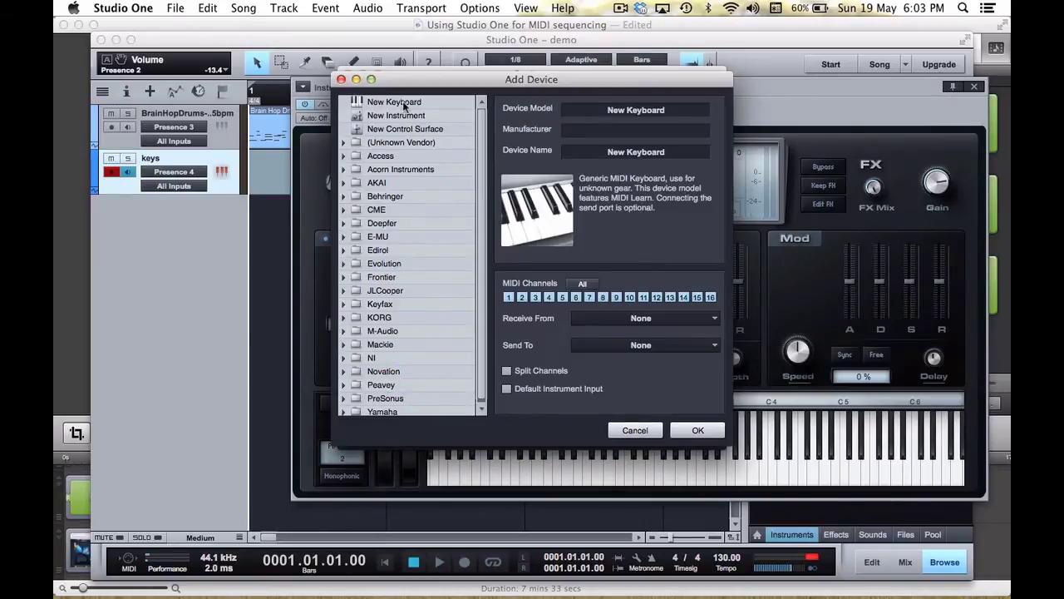
click(638, 432)
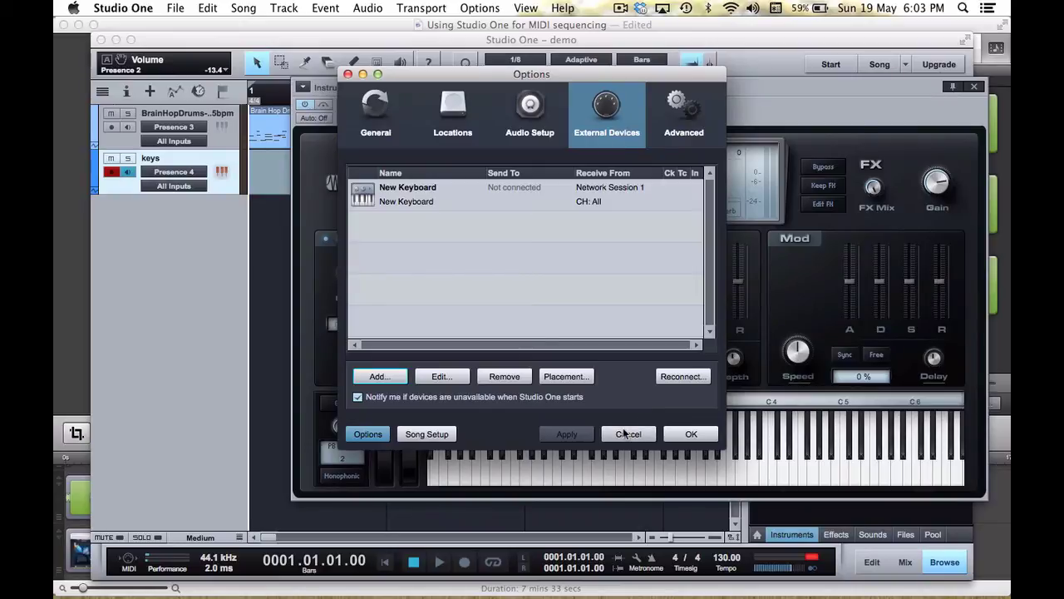
click(677, 433)
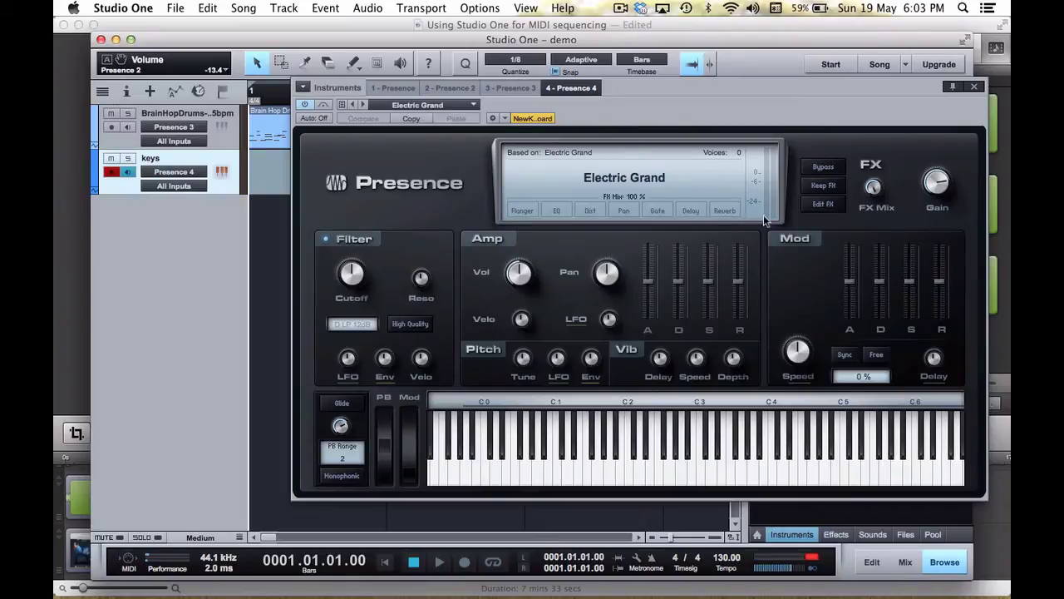
Step: Close Presence, record a keys MIDI part from the song start, and trim it to end at bar 4
click(977, 87)
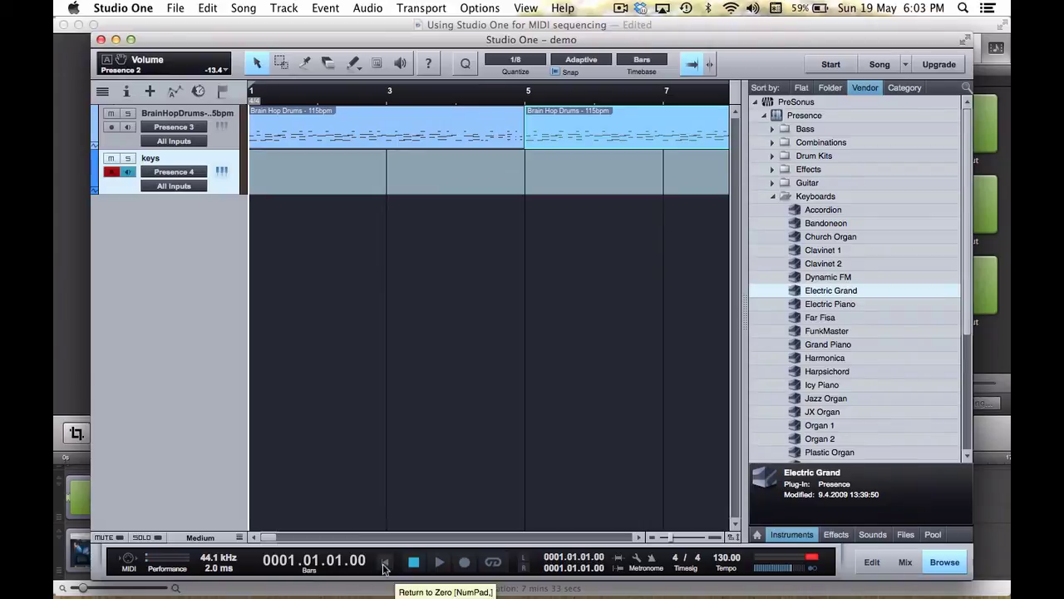
click(384, 565)
click(464, 563)
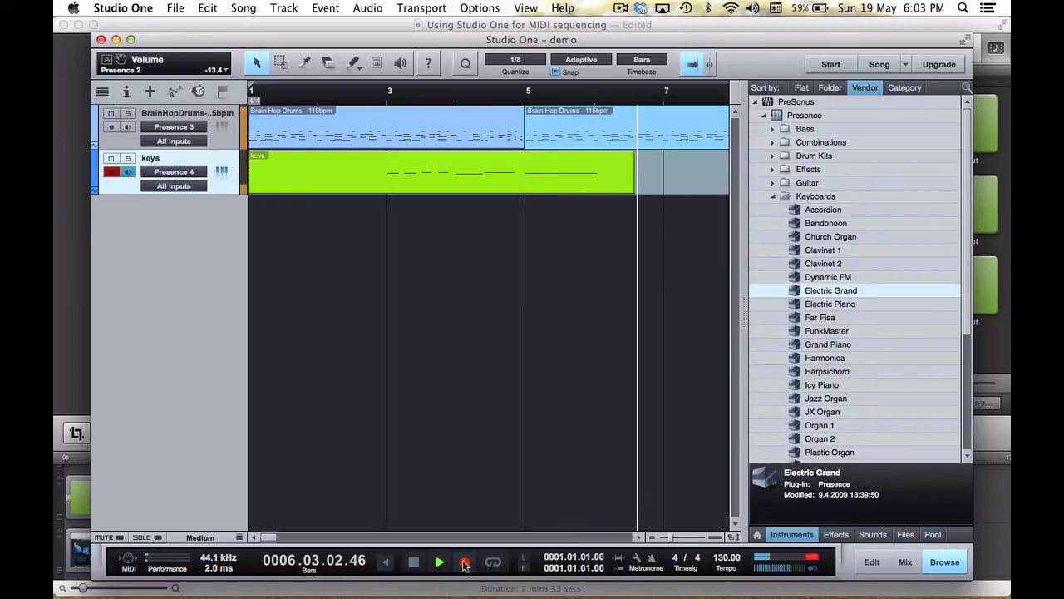
key(space)
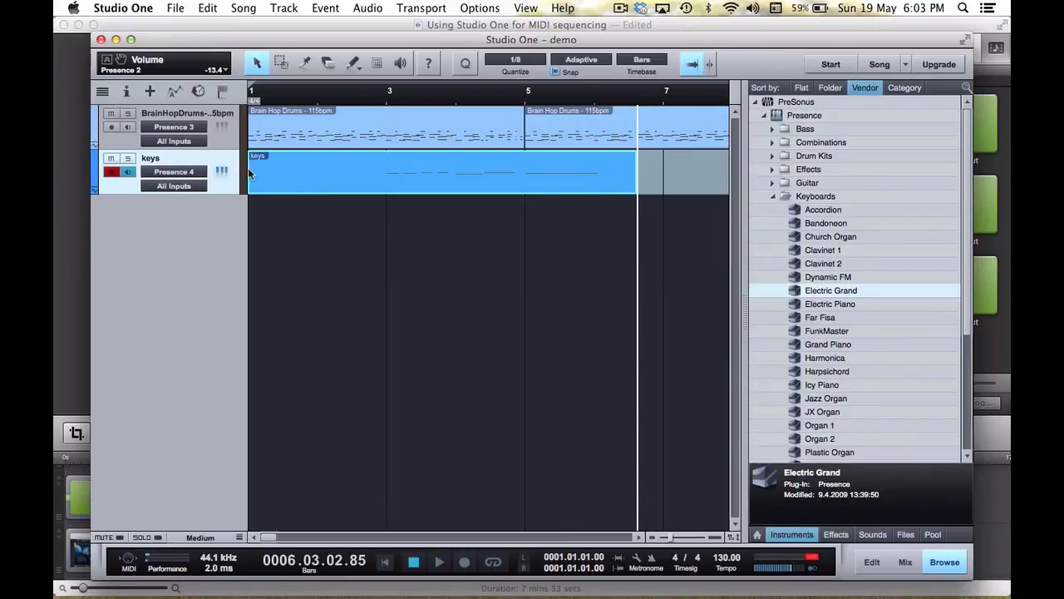
drag(245, 165, 280, 170)
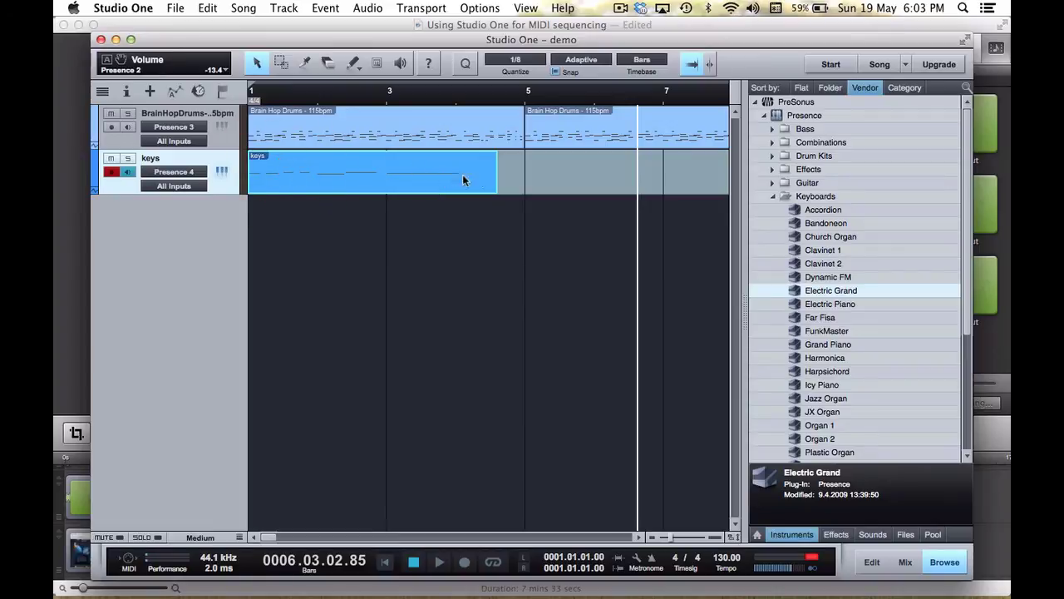
drag(496, 176, 463, 181)
Step: Open the keys part in the note editor and raise its short F#3 note to G3
double_click(348, 167)
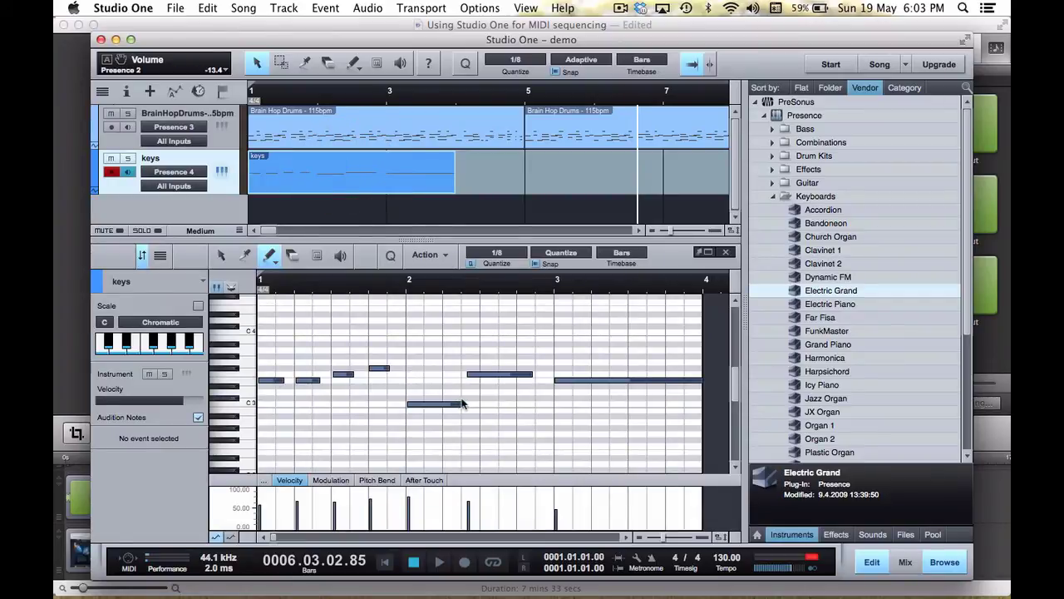
click(224, 257)
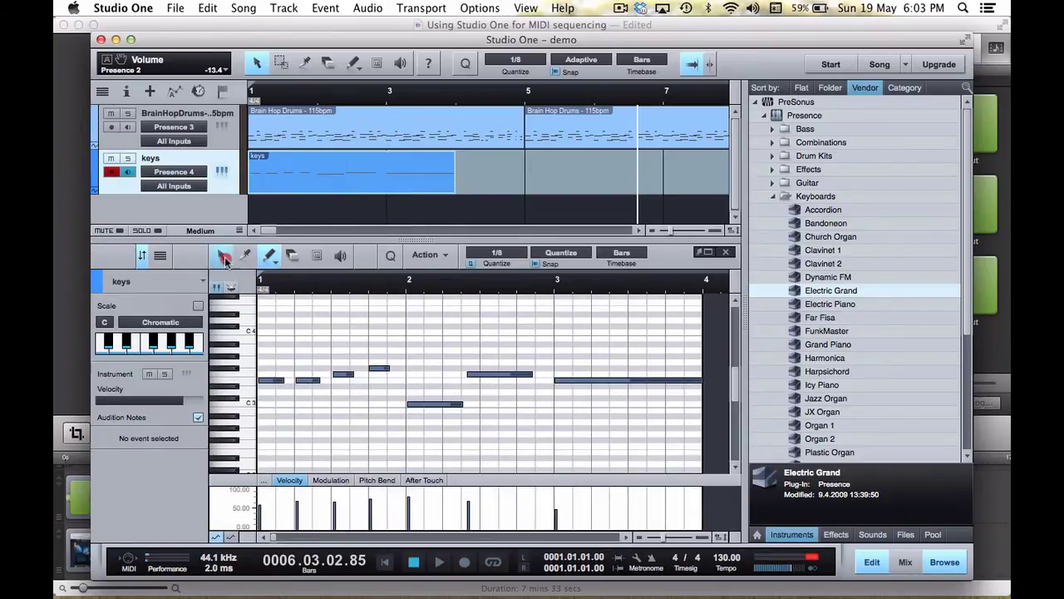
click(489, 375)
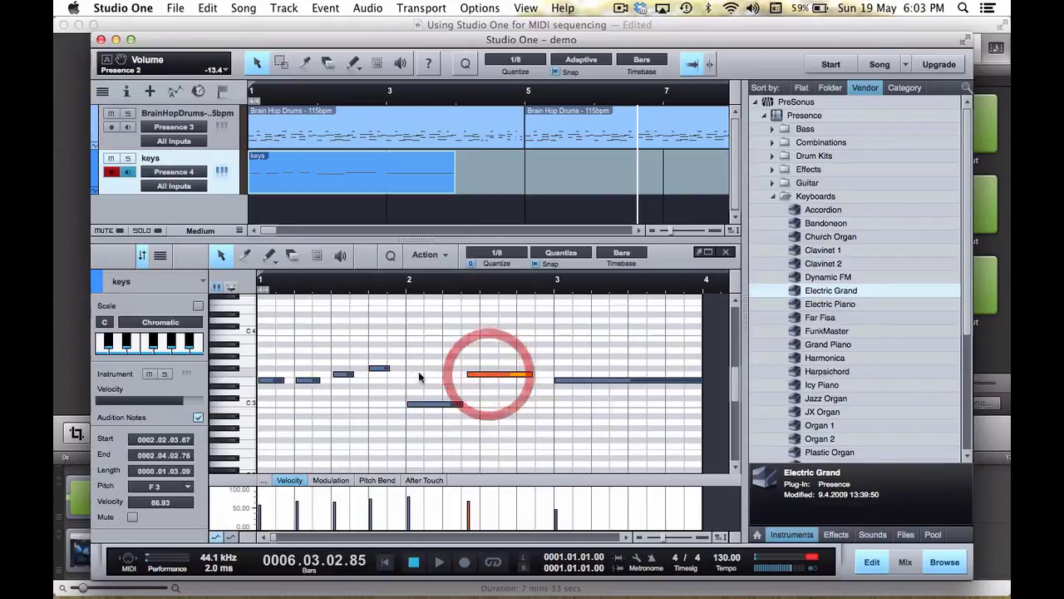
click(378, 368)
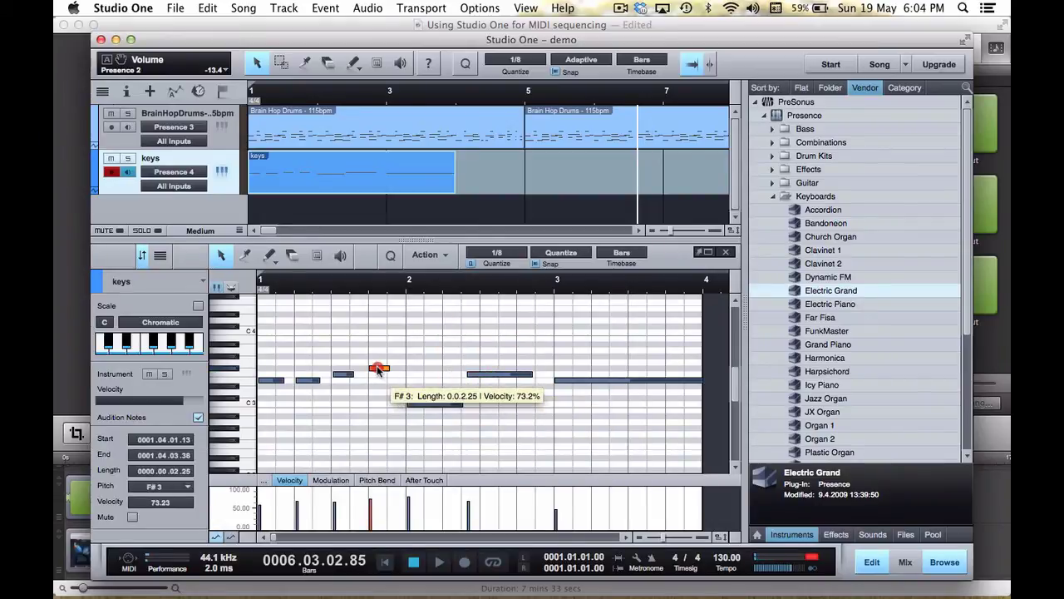
drag(378, 368, 377, 365)
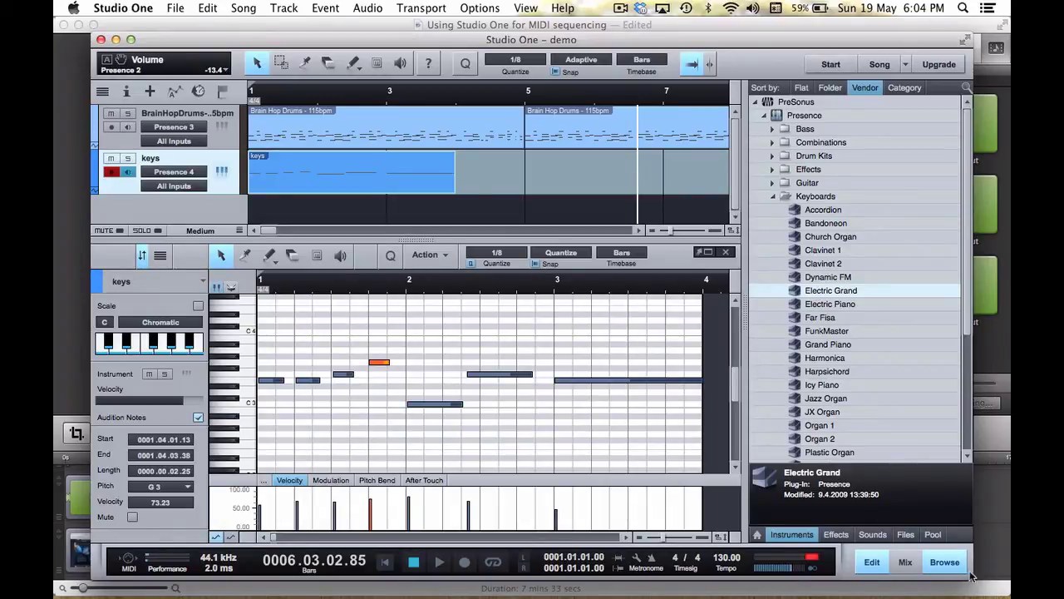
click(945, 562)
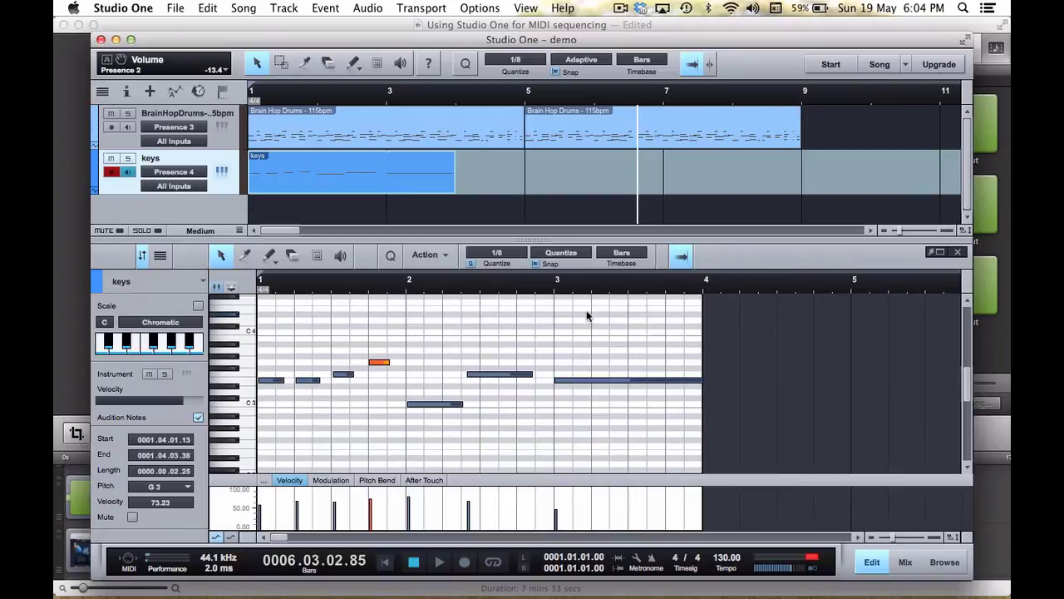
Step: Select all the keys notes and quantize them to the 1/8 grid
drag(587, 315, 258, 449)
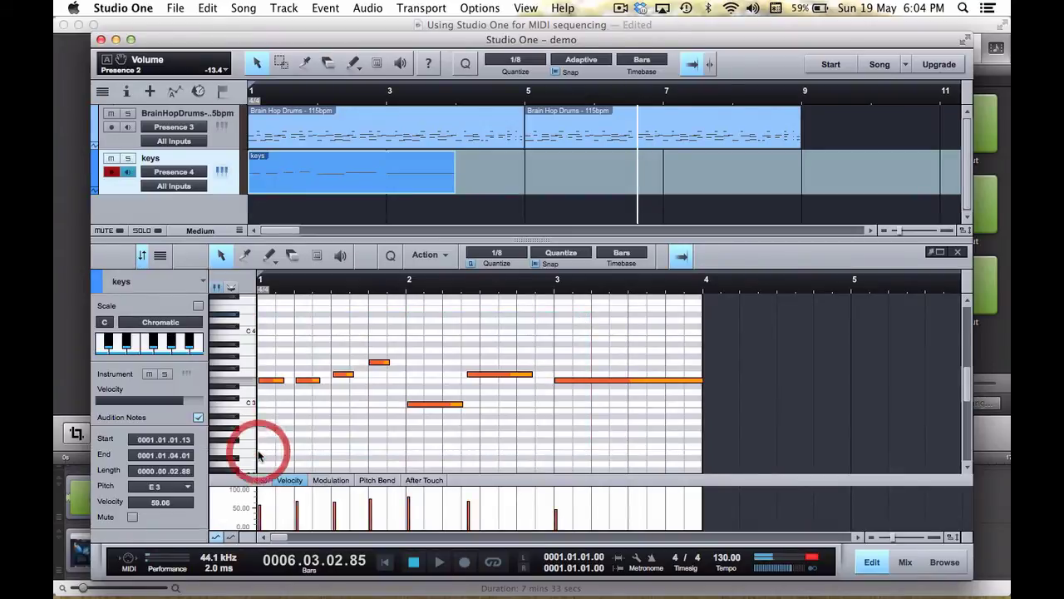
click(497, 257)
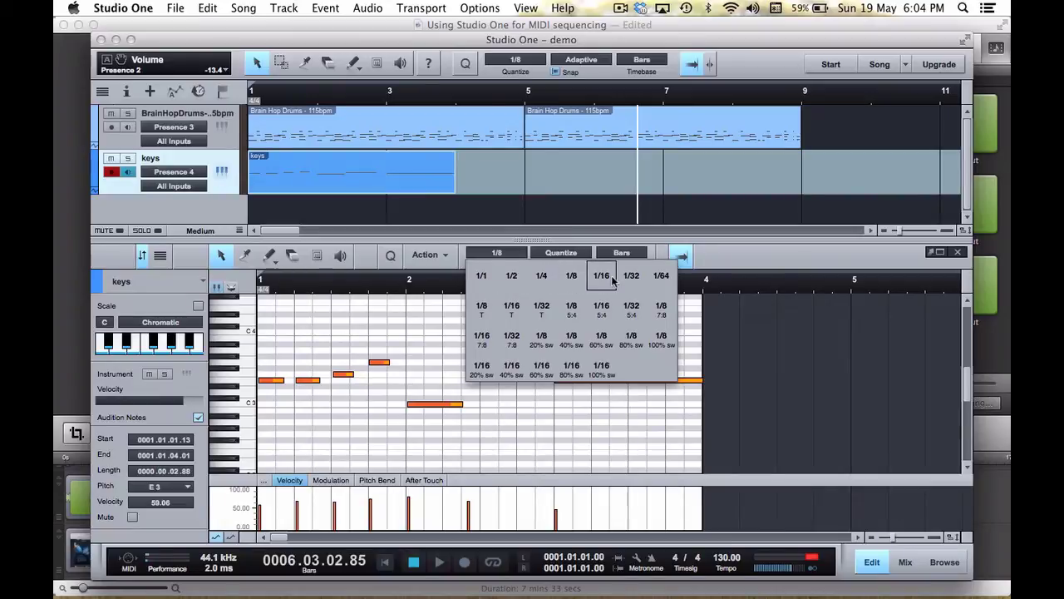
click(572, 278)
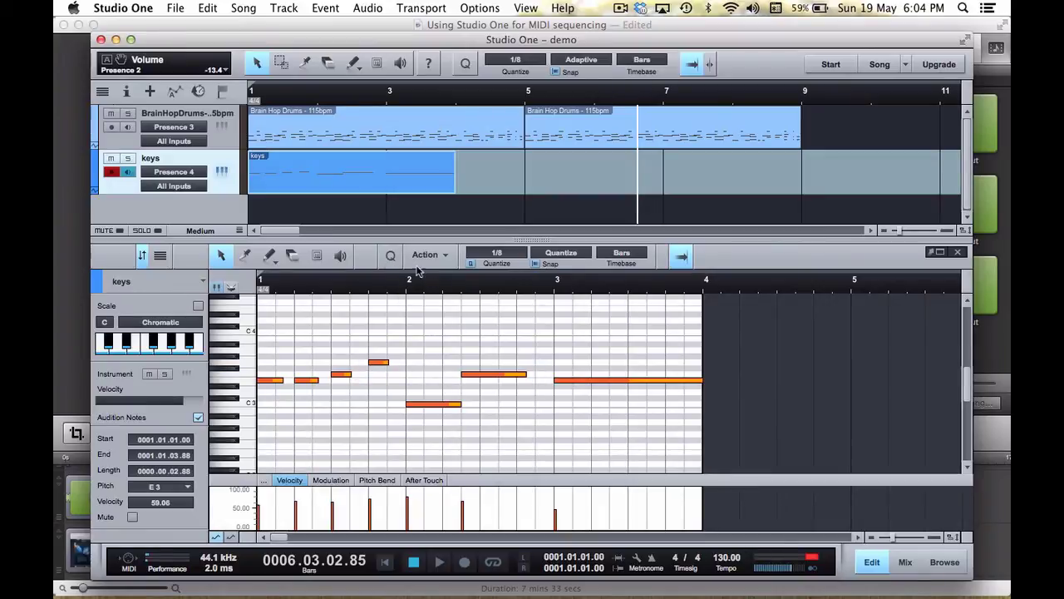
click(390, 256)
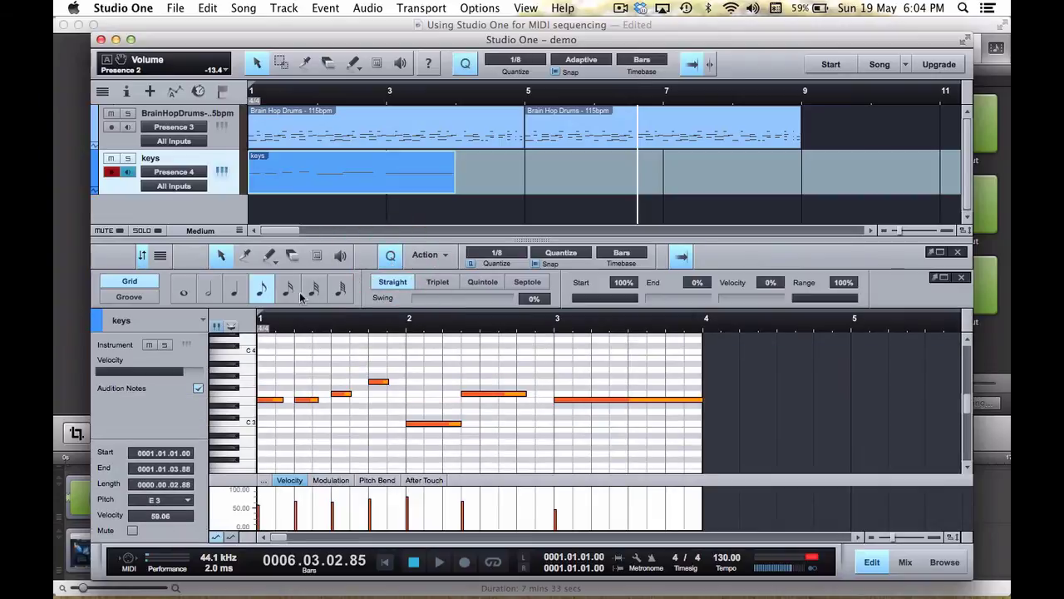
click(391, 256)
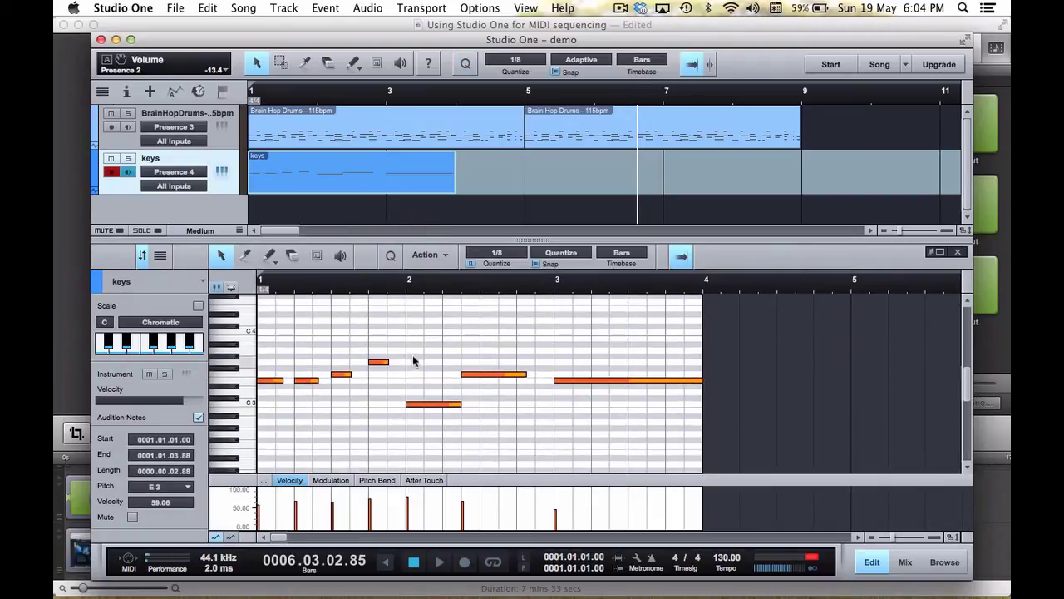
click(445, 260)
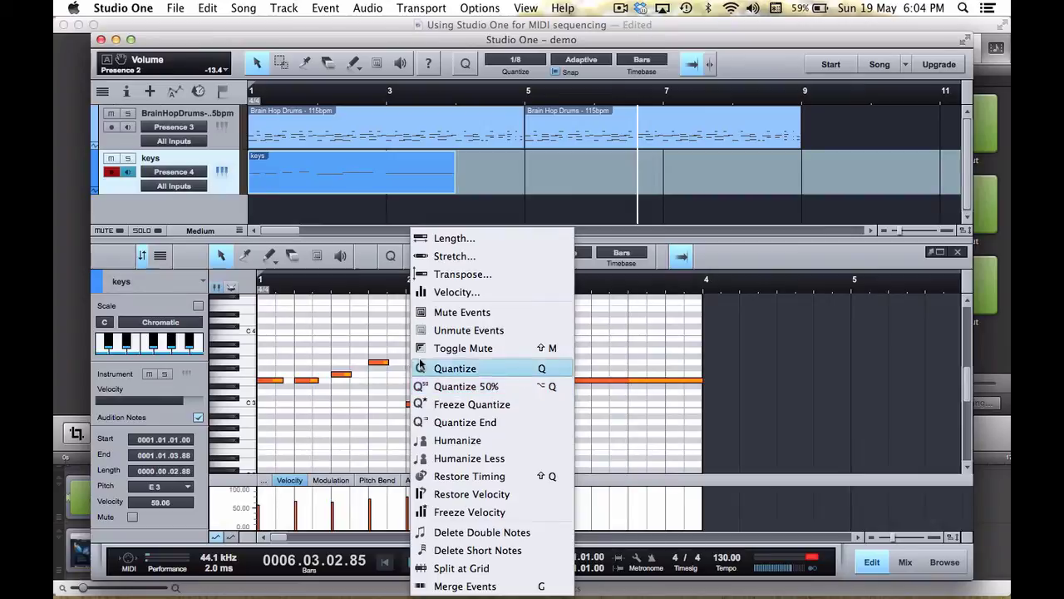
click(392, 346)
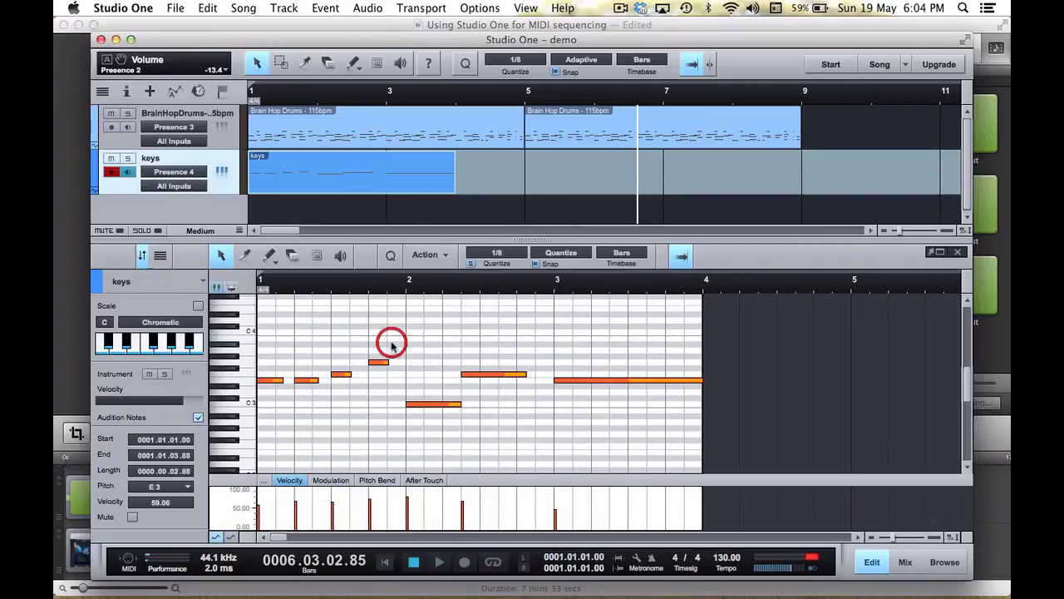
Step: Raise the velocity of the long E3 note at bar 3 so it plays louder
click(555, 516)
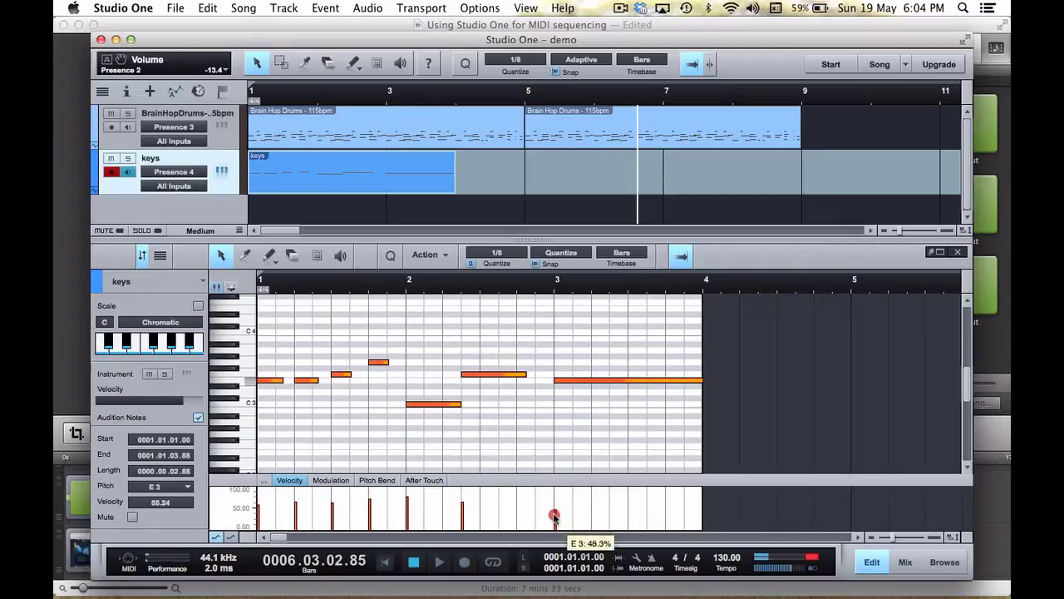
drag(554, 515, 557, 505)
click(556, 509)
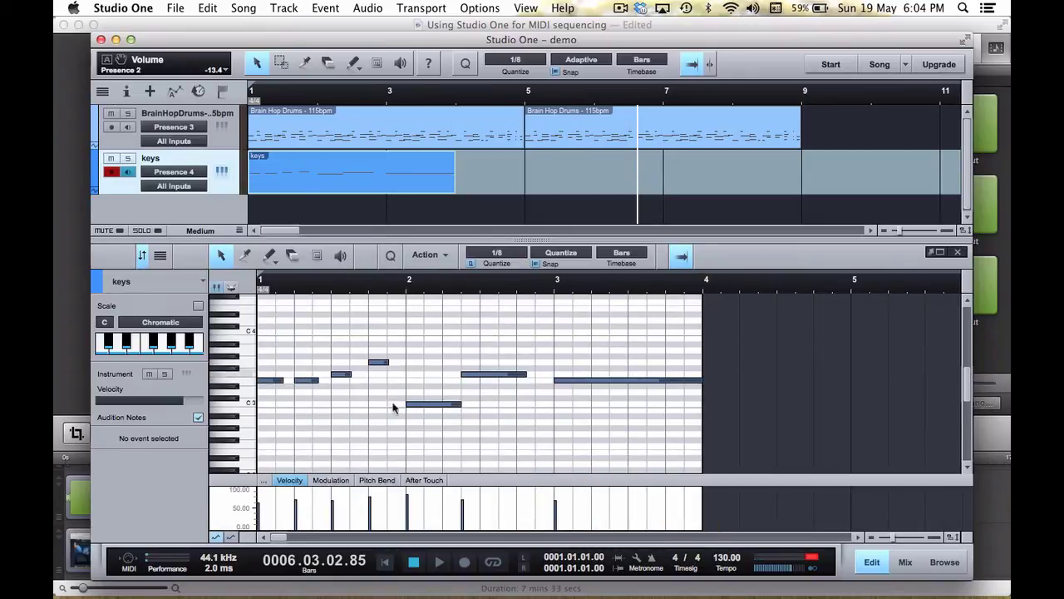
Step: Play the keys part back and shift the F3 note later to beat 2.3
click(385, 562)
click(436, 564)
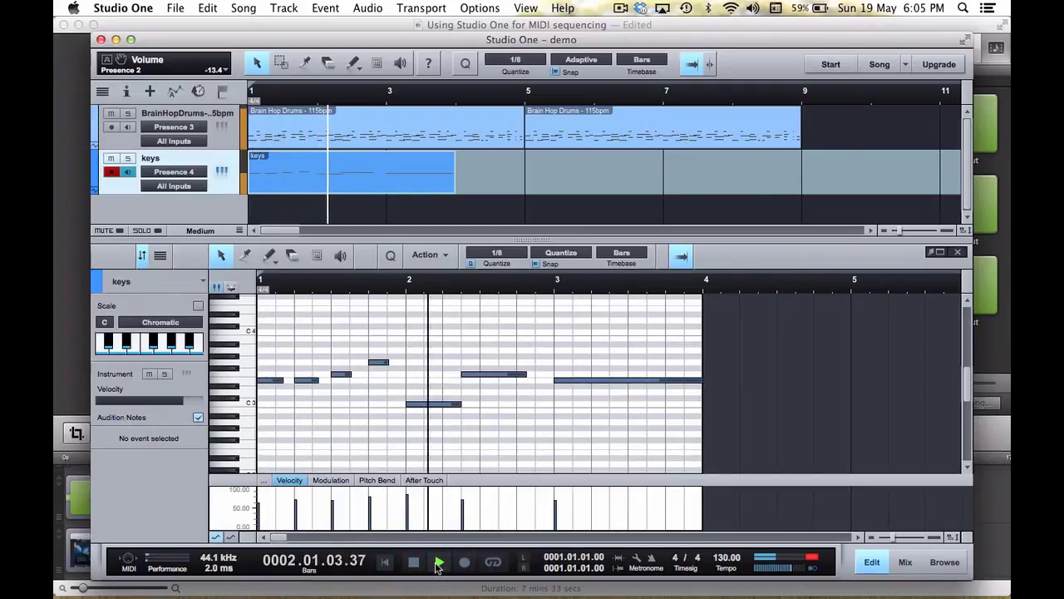
click(416, 564)
click(489, 375)
drag(489, 375, 507, 375)
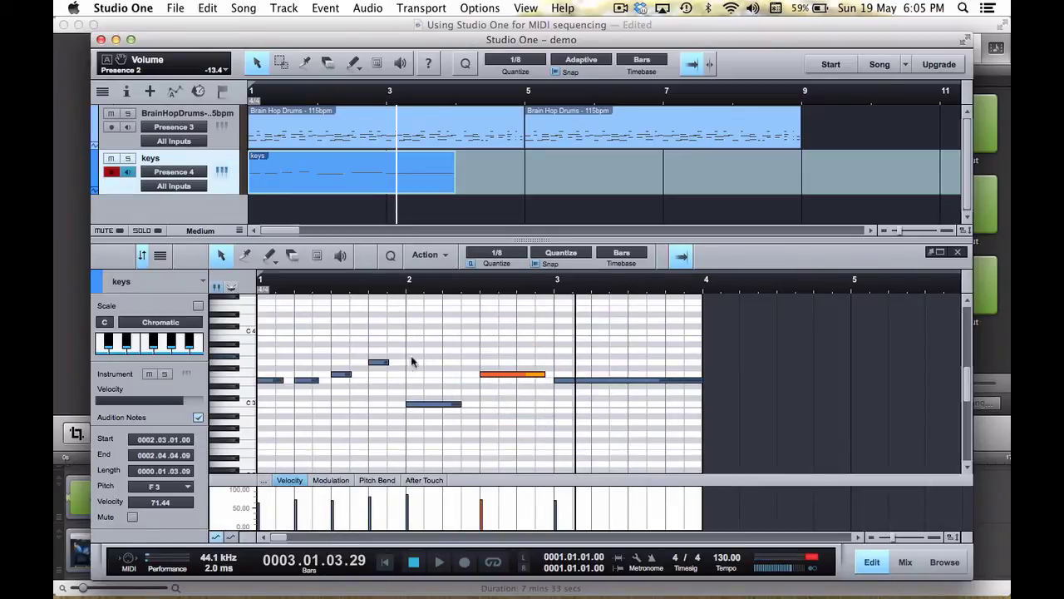
Step: With grid snapping off, lengthen the G3 note and the first four notes together
mouse_move(387, 363)
mouse_down()
mouse_move(406, 366)
mouse_move(387, 366)
mouse_up()
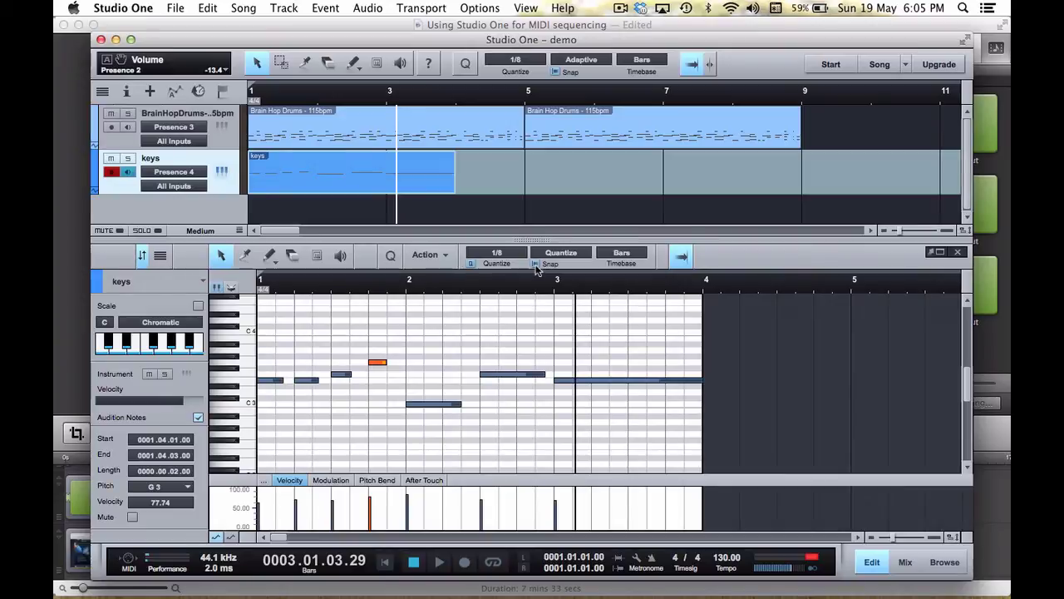
click(536, 264)
mouse_move(388, 367)
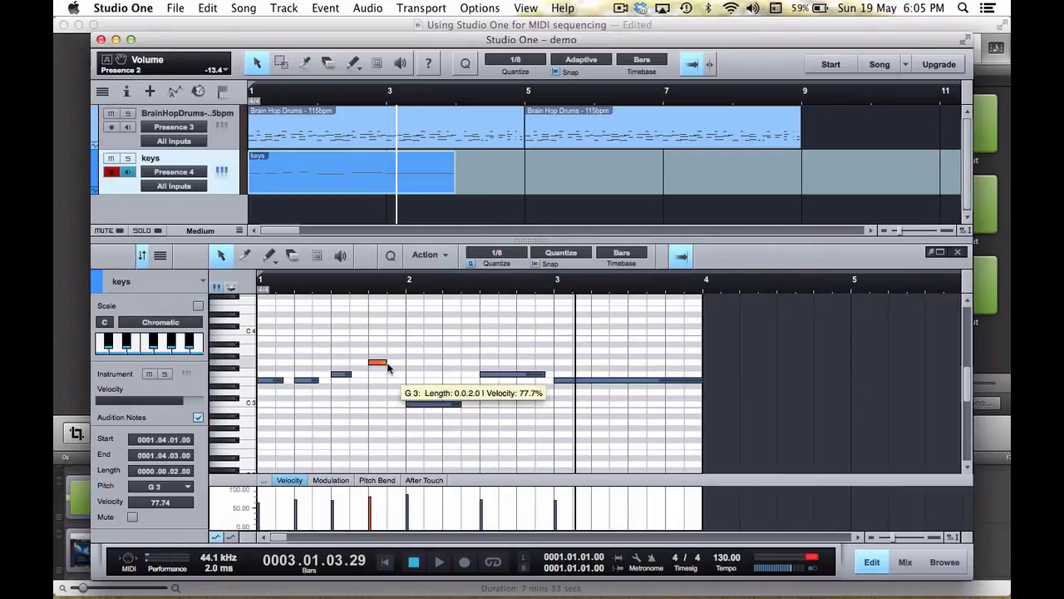
mouse_move(388, 367)
mouse_down()
mouse_move(417, 368)
mouse_move(395, 369)
mouse_up()
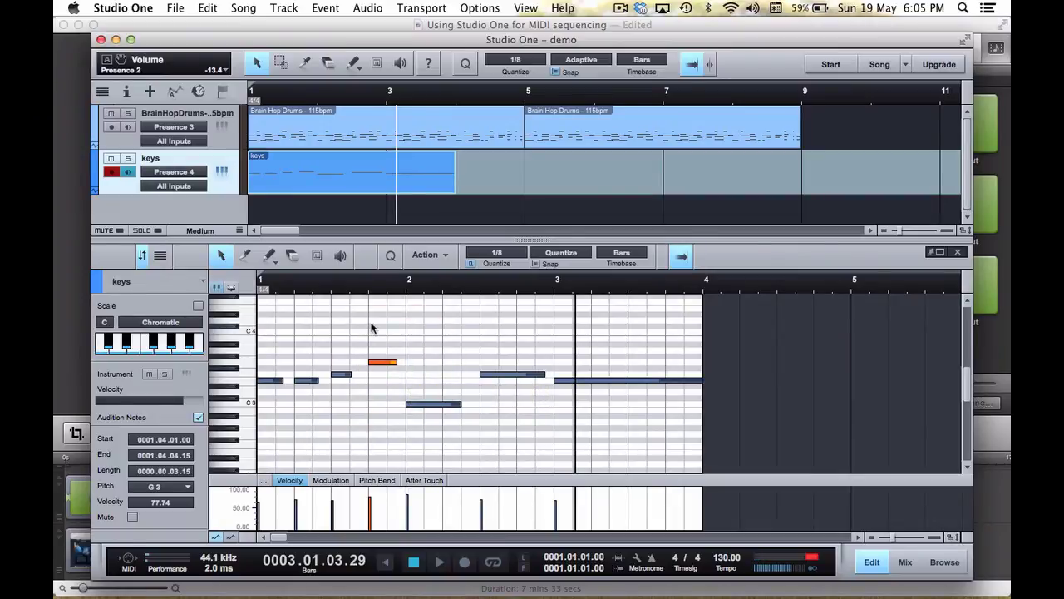
drag(366, 329, 275, 413)
mouse_move(351, 374)
mouse_down()
mouse_move(363, 377)
mouse_move(349, 376)
mouse_up()
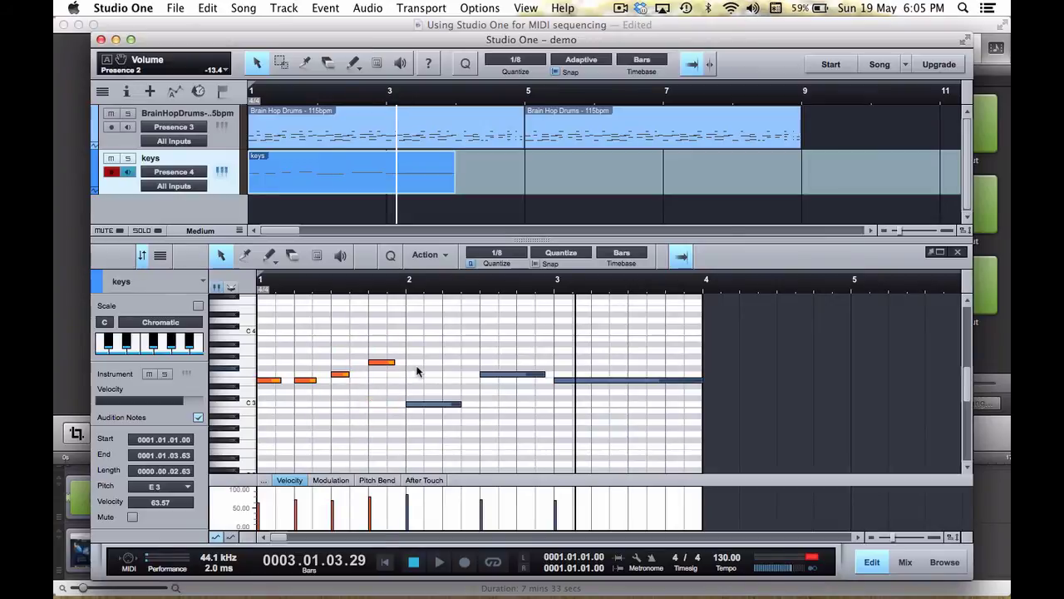
click(538, 264)
Step: Close the note editor, open the keys Presence instrument, and audition the Organ 1 preset
click(961, 253)
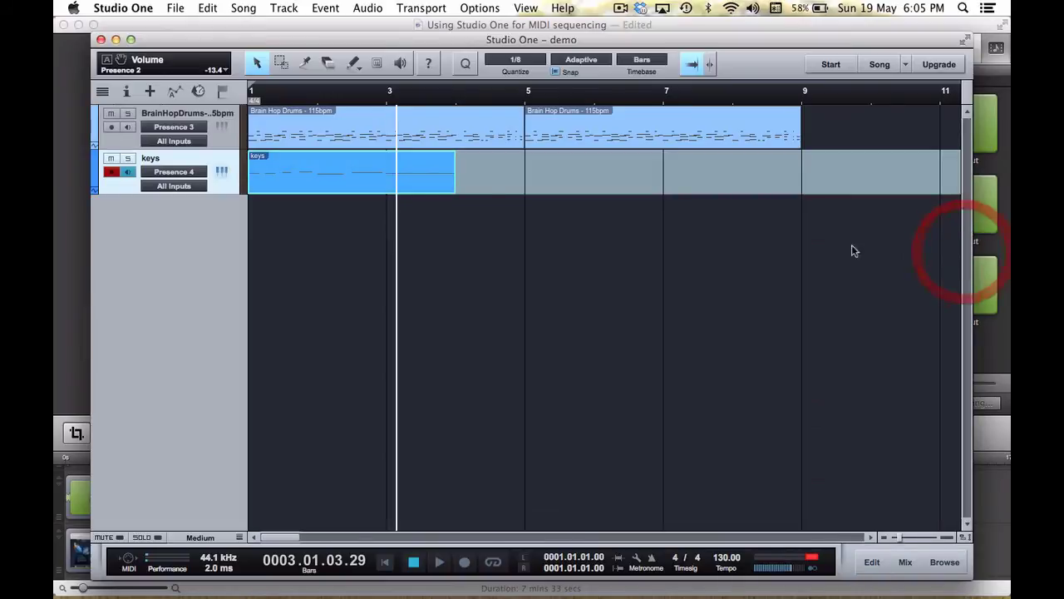
click(220, 175)
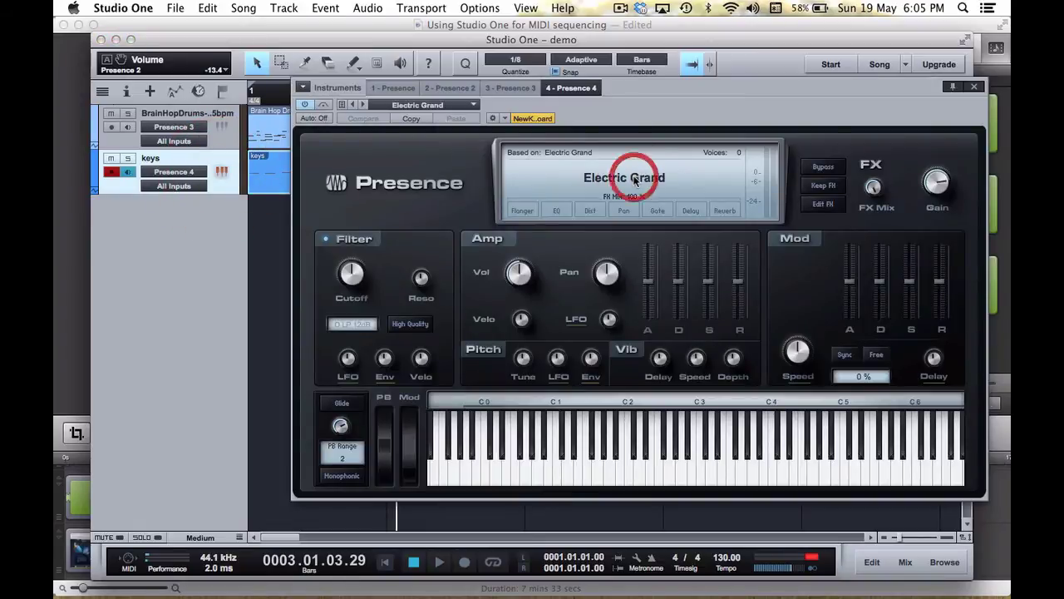
click(611, 180)
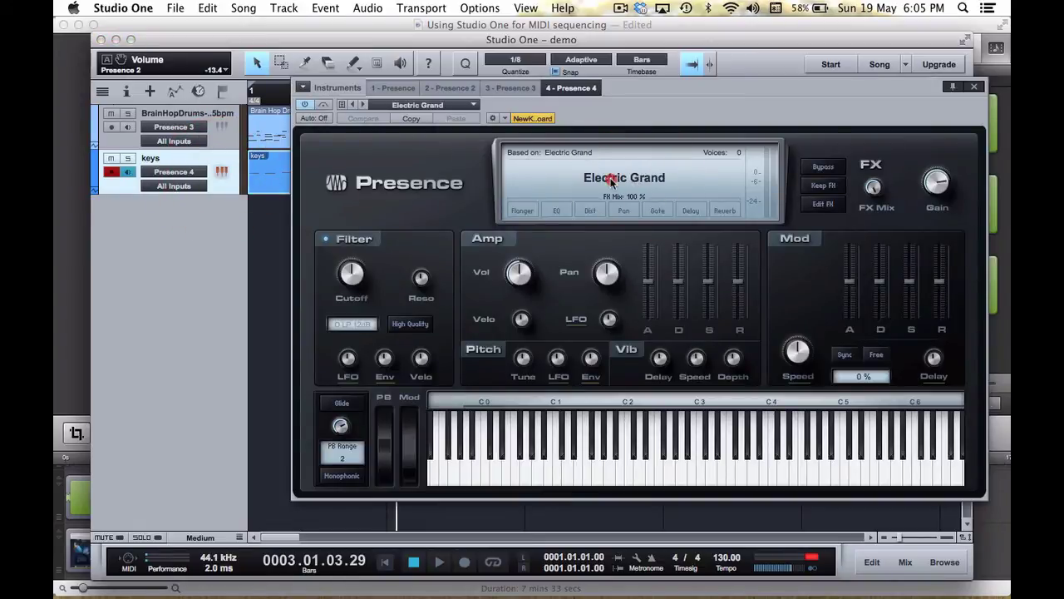
click(474, 106)
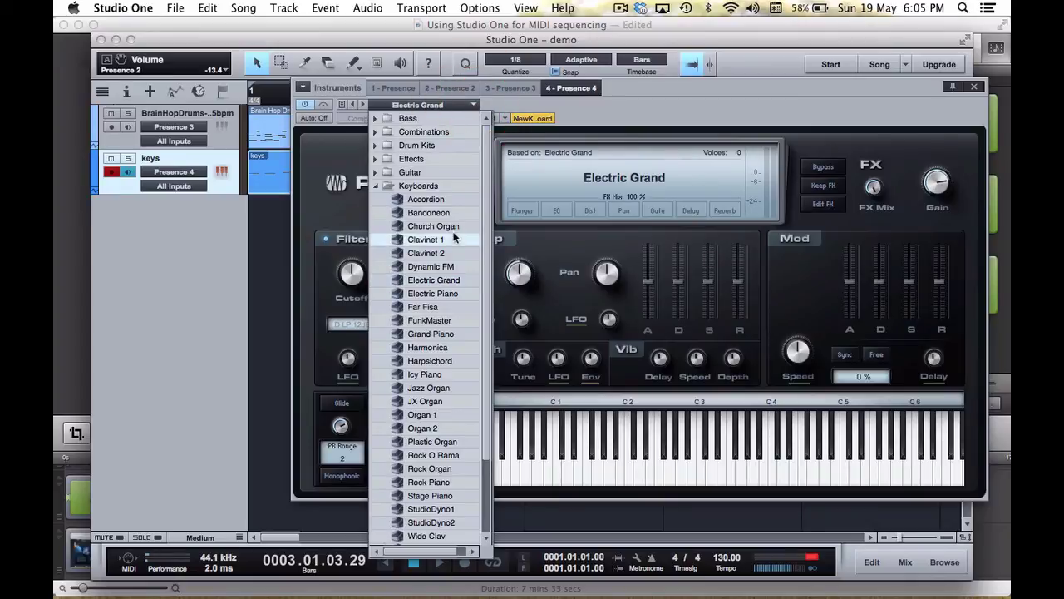
double_click(439, 414)
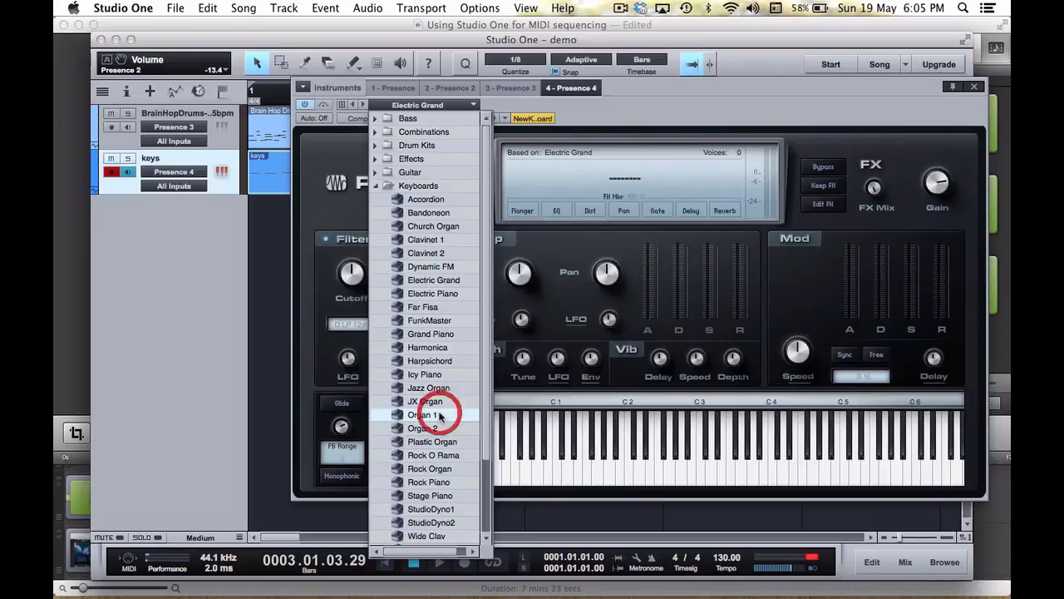
click(640, 84)
click(386, 565)
click(439, 562)
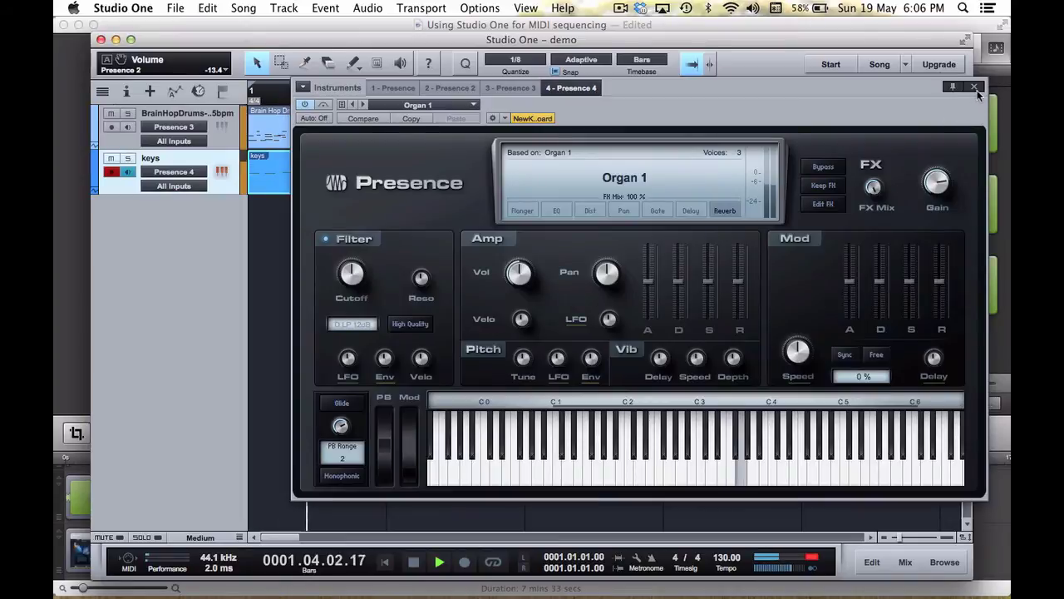
Step: Try the Rock Organ preset and play it from bar 1
click(474, 104)
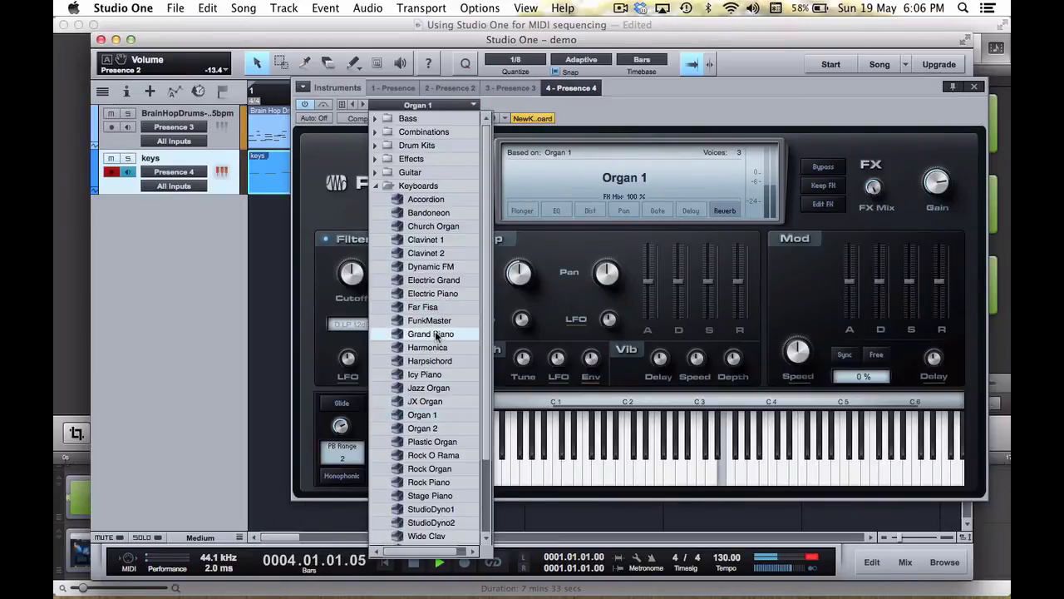
click(433, 468)
click(387, 563)
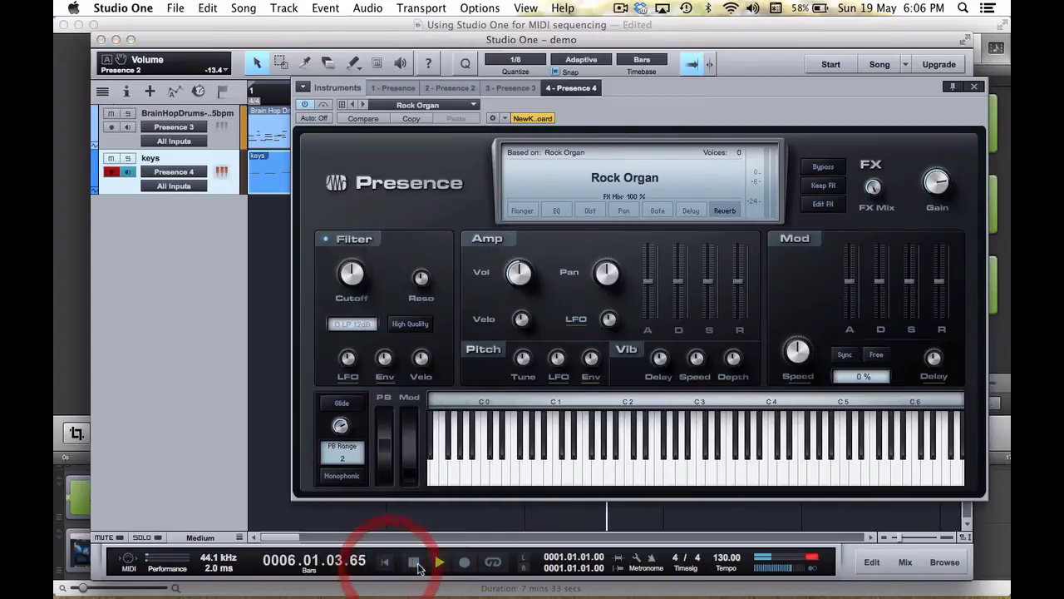
click(385, 562)
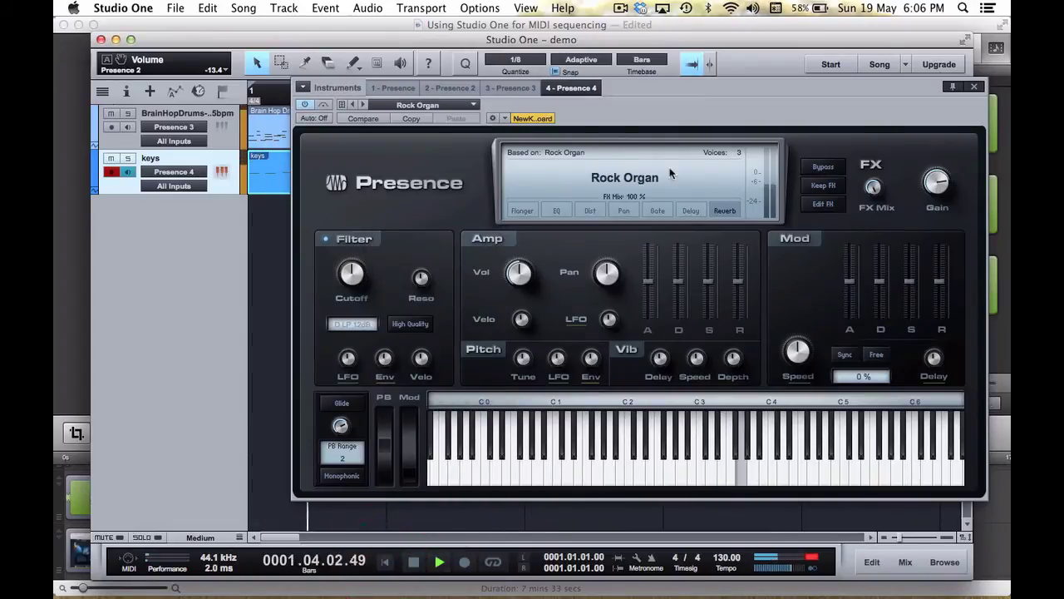
Step: Load the Clavinet 1 preset, play it from the start, and close the instrument window
click(474, 105)
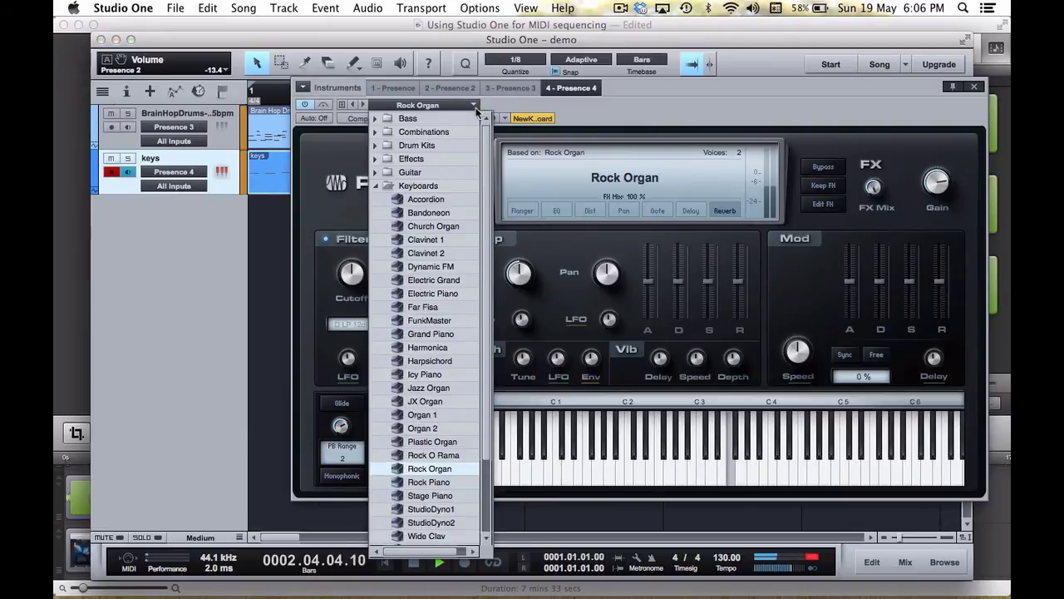
click(440, 240)
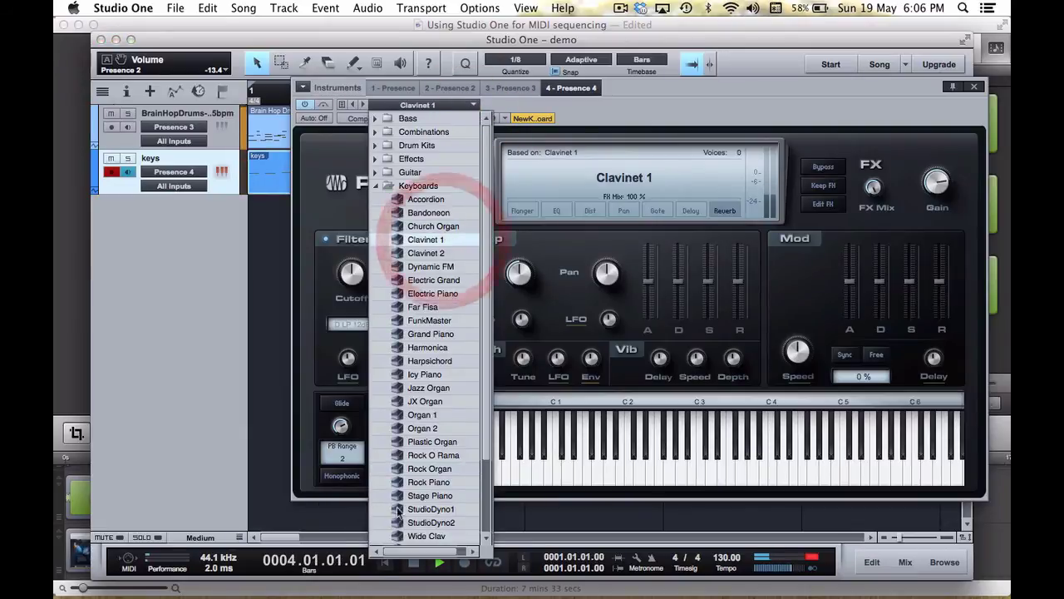
click(386, 562)
click(438, 564)
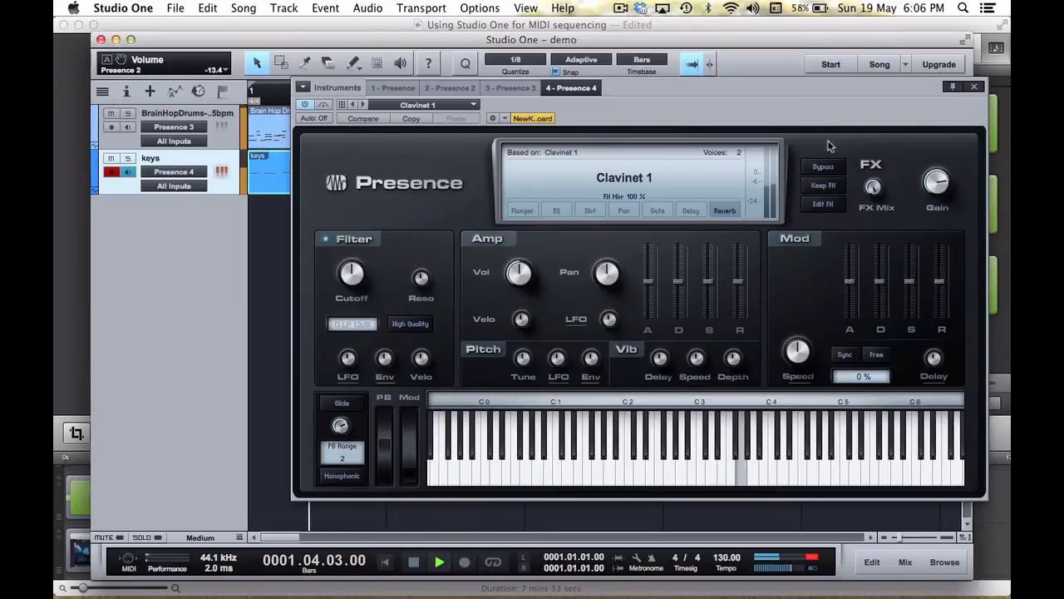
click(980, 89)
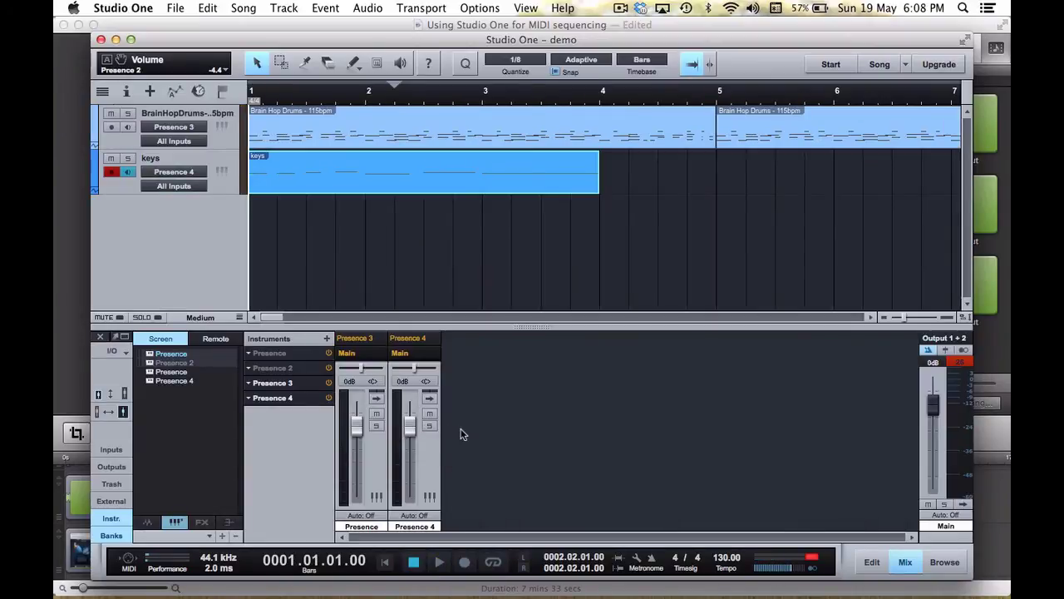
Step: Set the Presence 4 channel to -1.9 dB, pan it L5, and expand its inserts panel
drag(407, 425, 408, 427)
drag(415, 374, 414, 374)
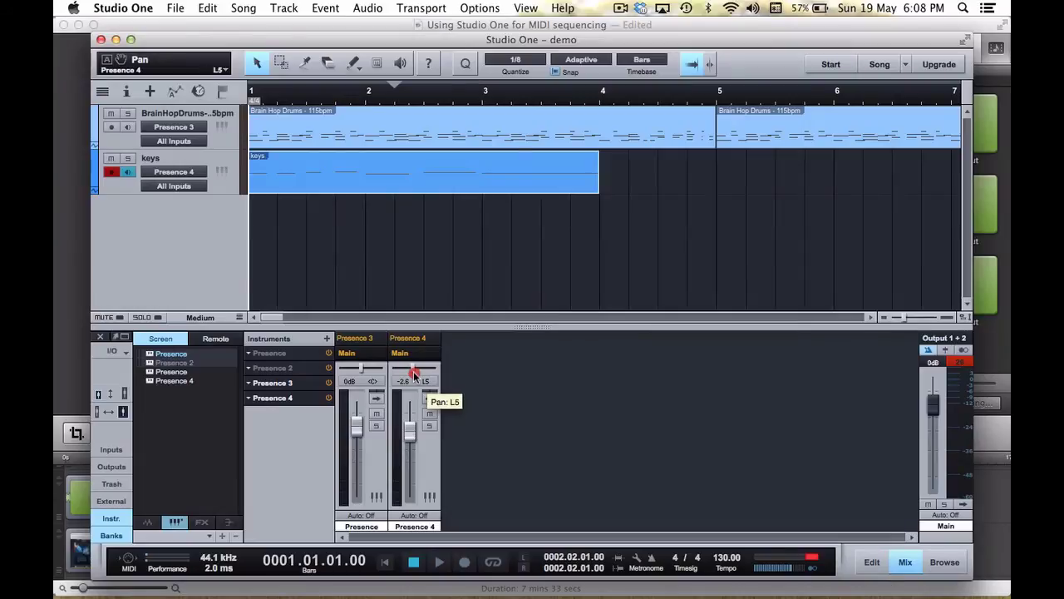
click(410, 430)
click(430, 398)
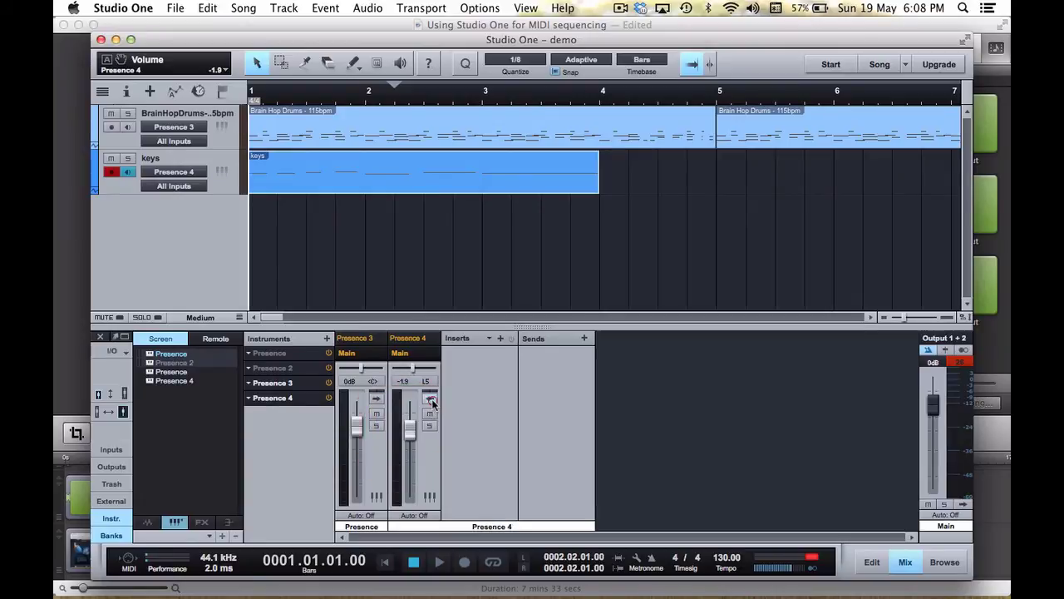
Step: Play the song briefly from near bar 1.4 to audition the keys
click(296, 95)
key(space)
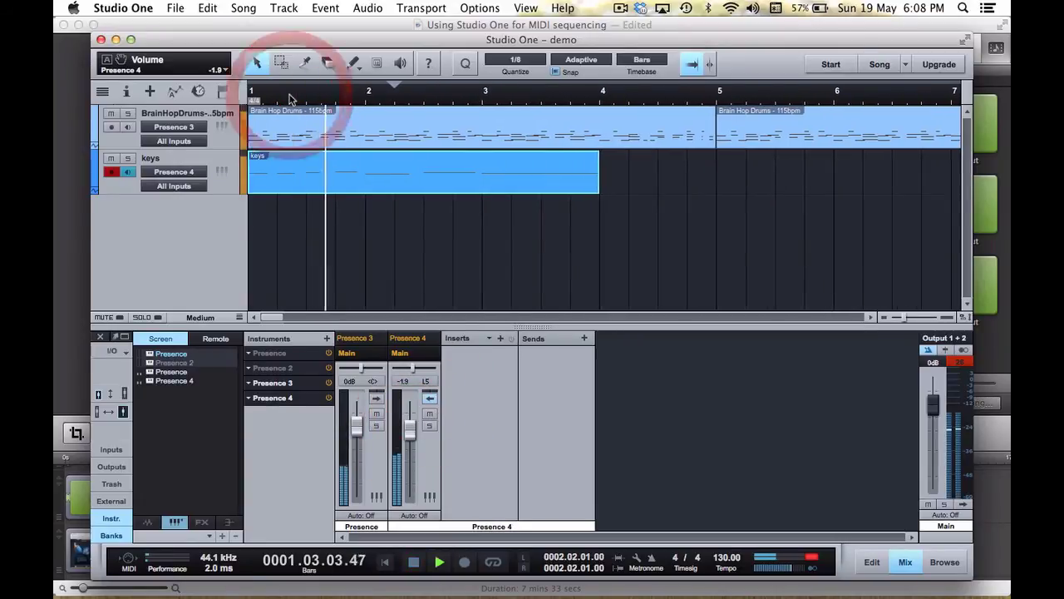
key(space)
Step: Insert a RedlightDist distortion on Presence 4 and turn down its Mix knob
click(501, 339)
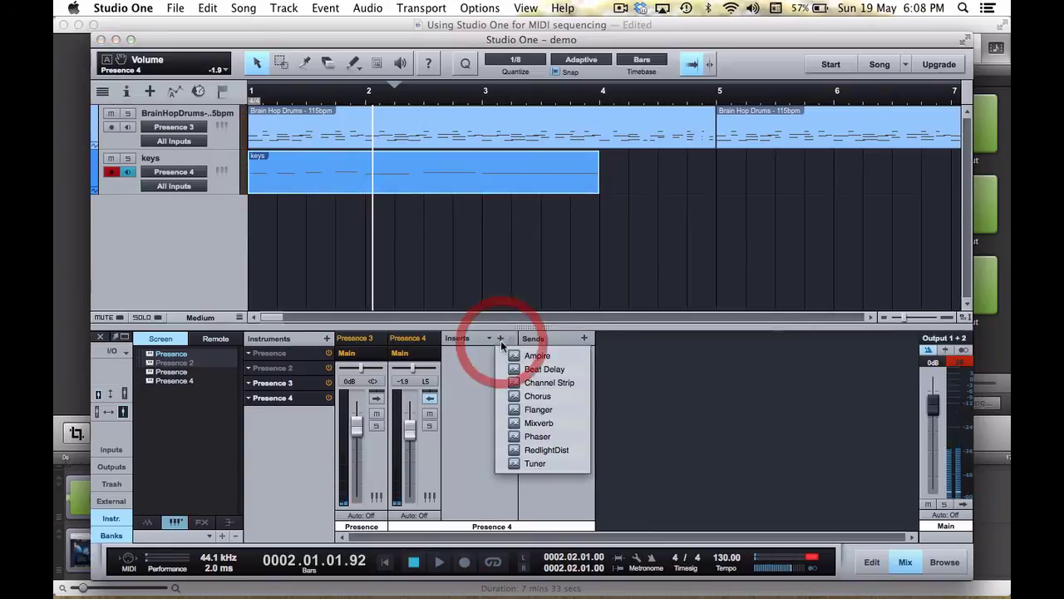
click(546, 450)
key(space)
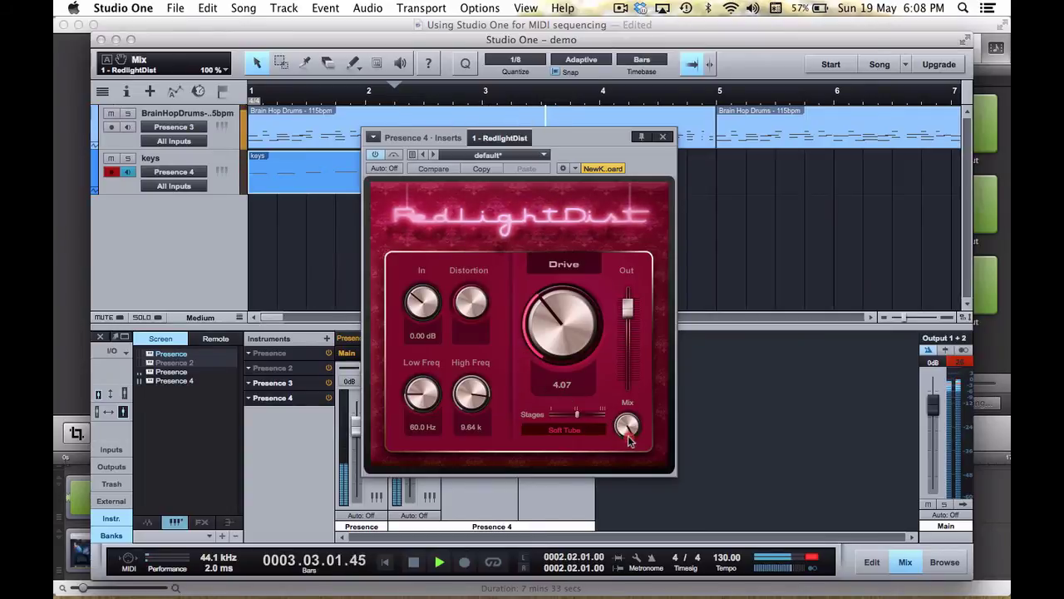
drag(627, 424, 630, 459)
drag(578, 137, 672, 124)
Step: Lower the Presence 4 fader to -14.8 dB and audition the distorted keys from bar 1
drag(407, 432, 411, 456)
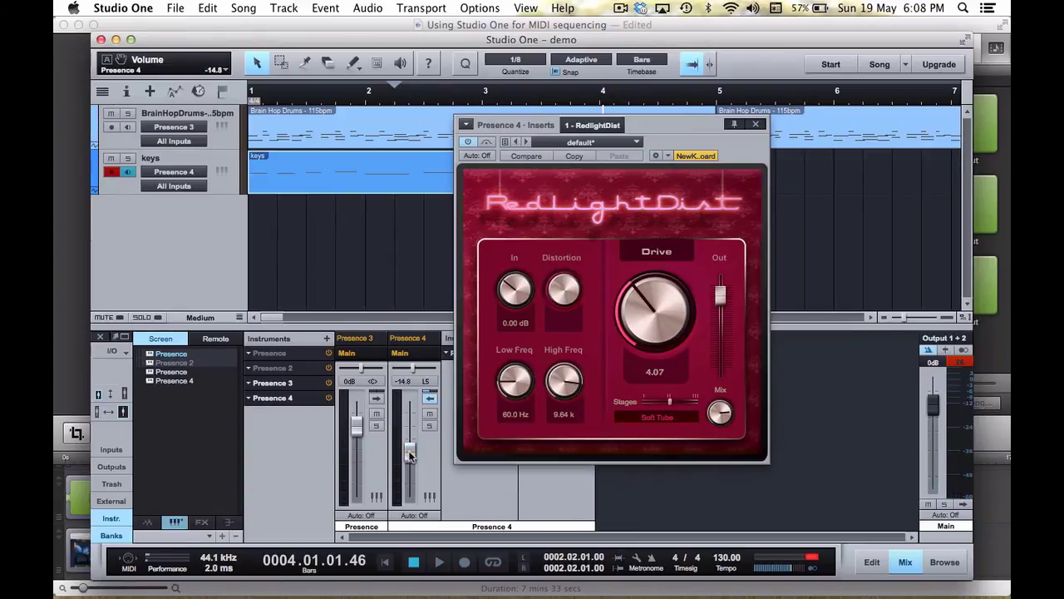
key(space)
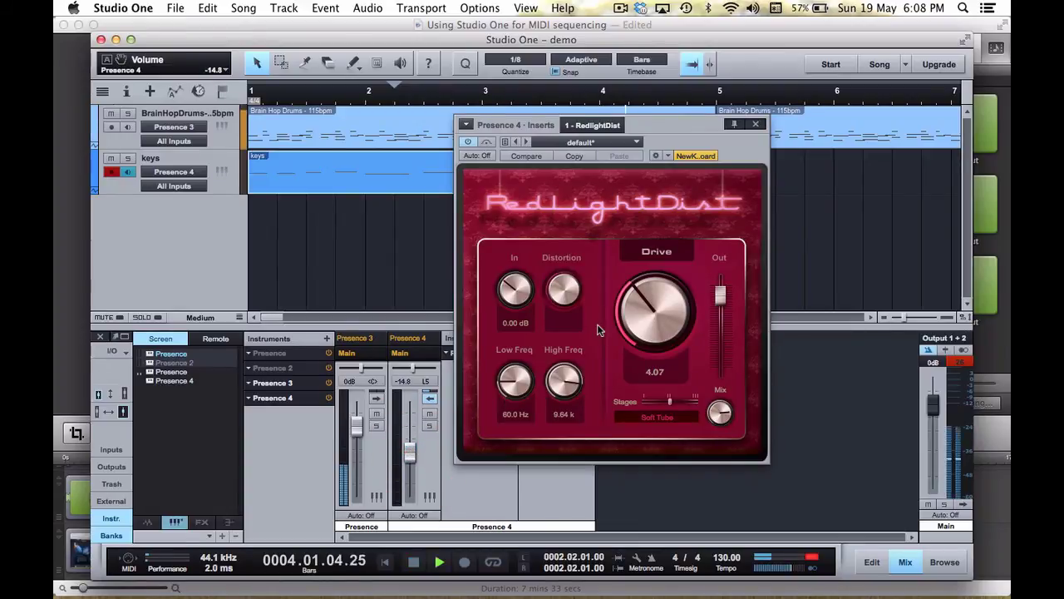
click(297, 97)
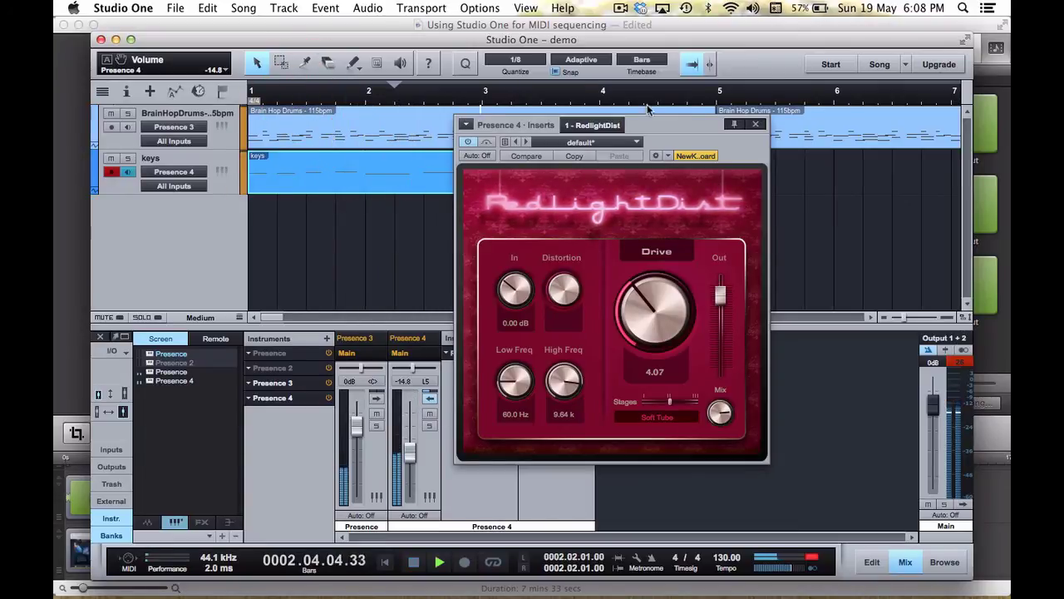
drag(651, 125, 781, 109)
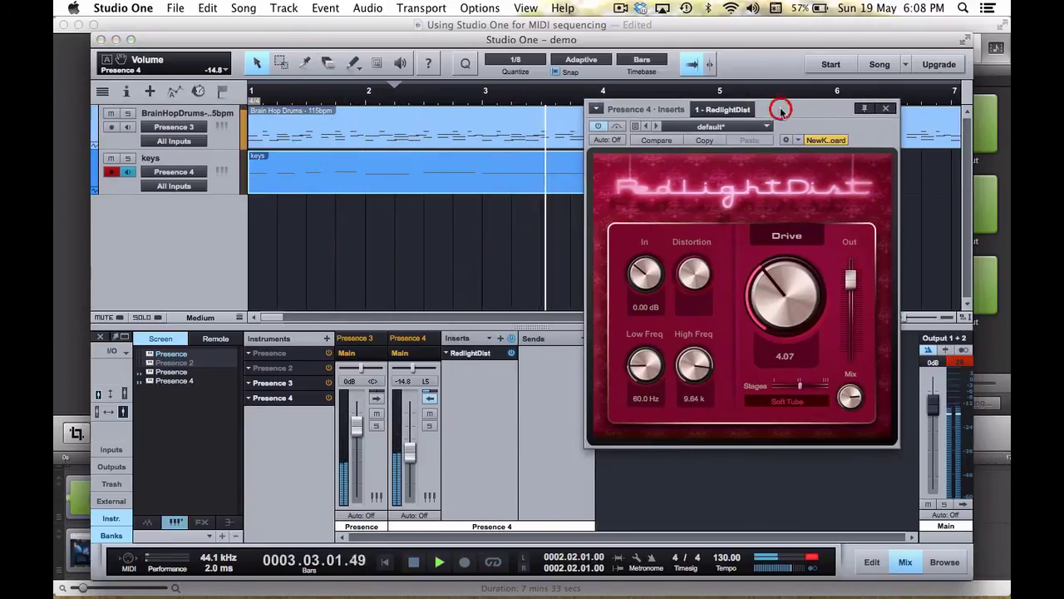
Step: Add Chorus, Phaser and Channel Strip inserts after the distortion on Presence 4
click(499, 339)
click(538, 396)
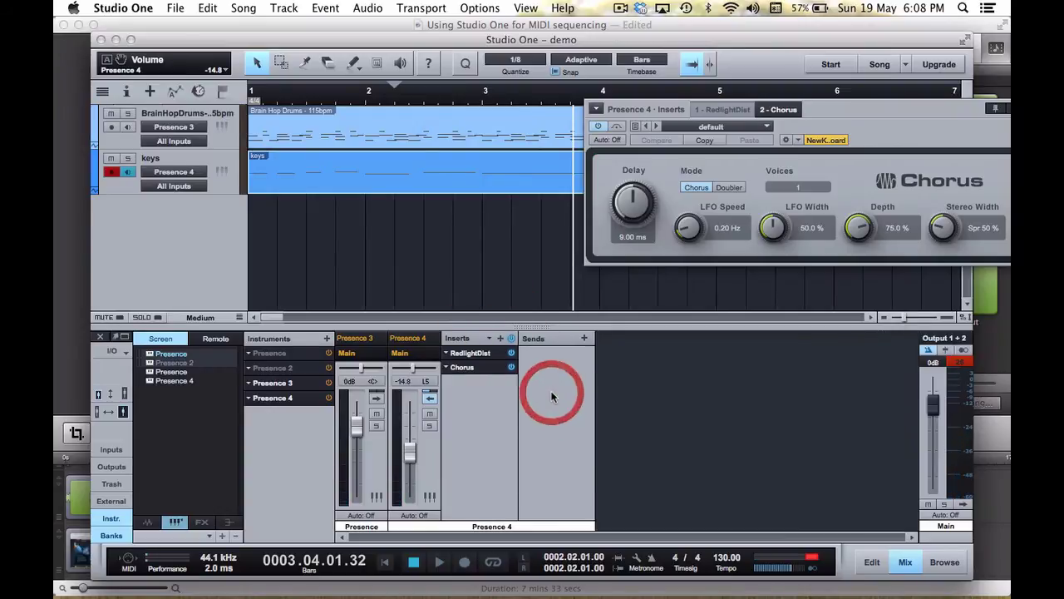
click(500, 338)
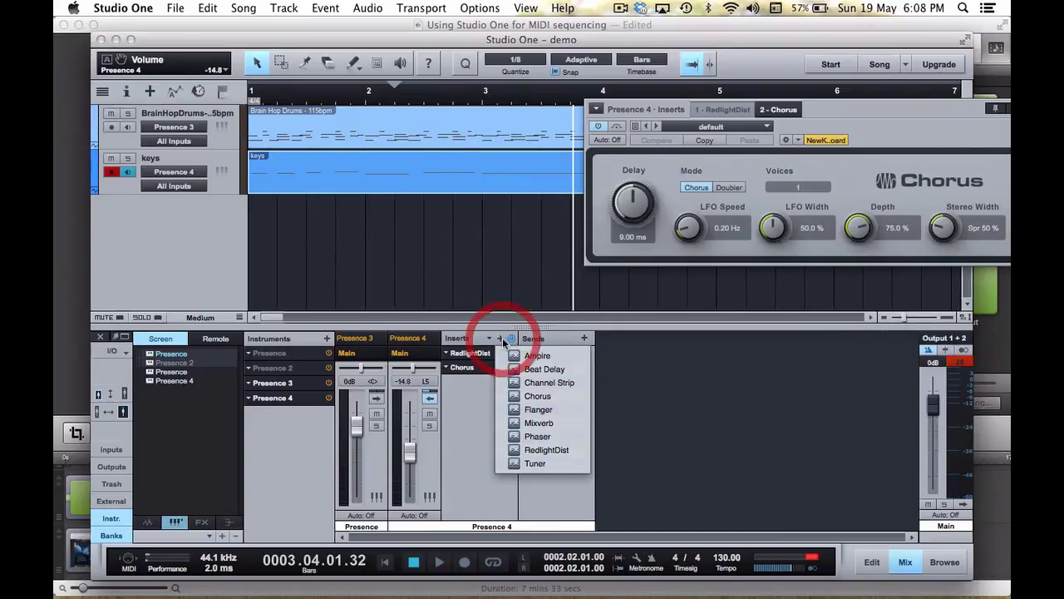
click(541, 441)
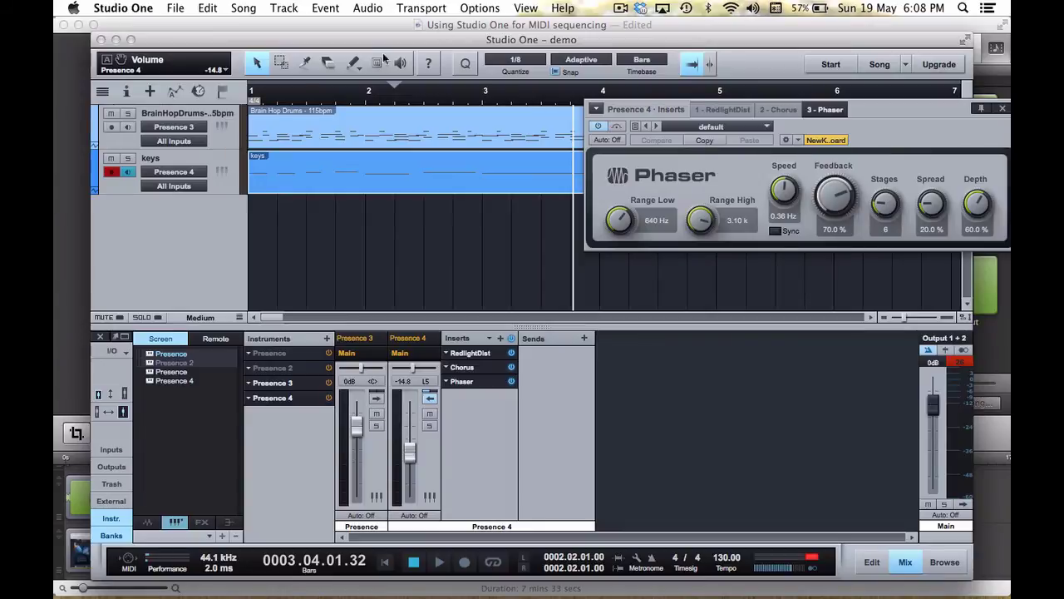
click(274, 98)
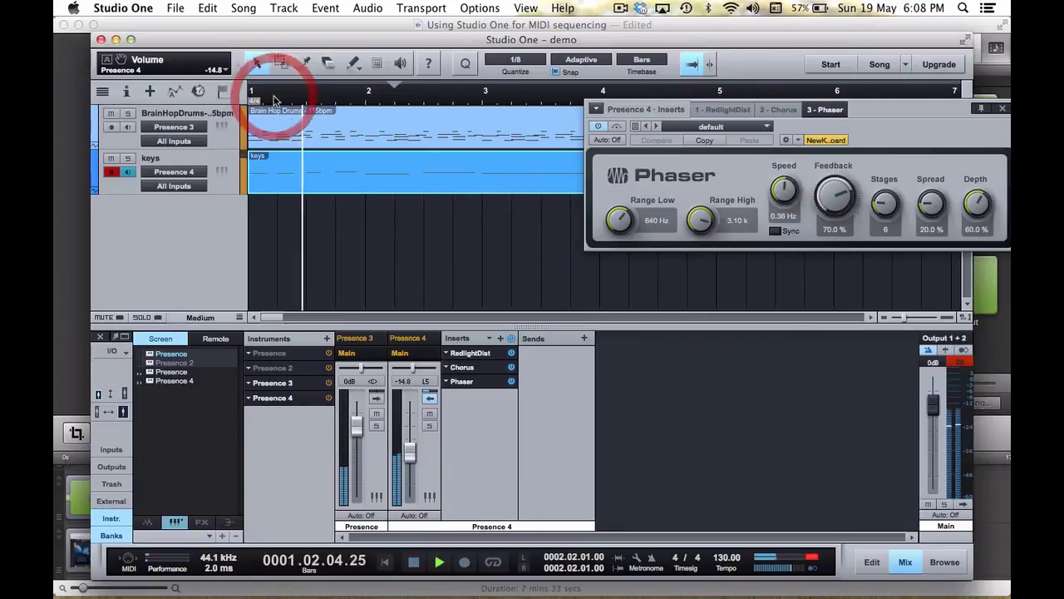
click(500, 338)
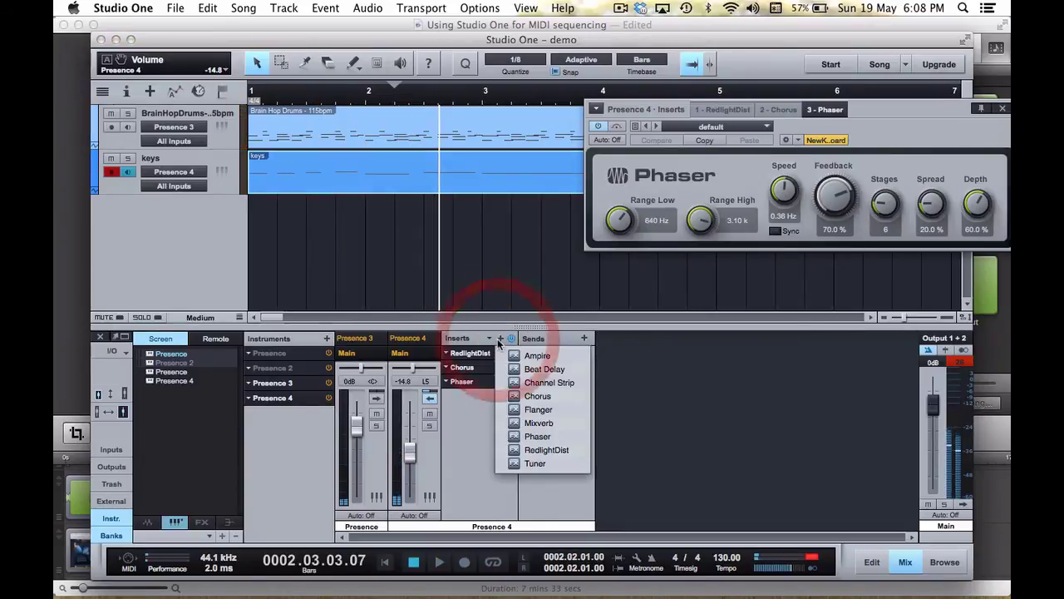
click(550, 383)
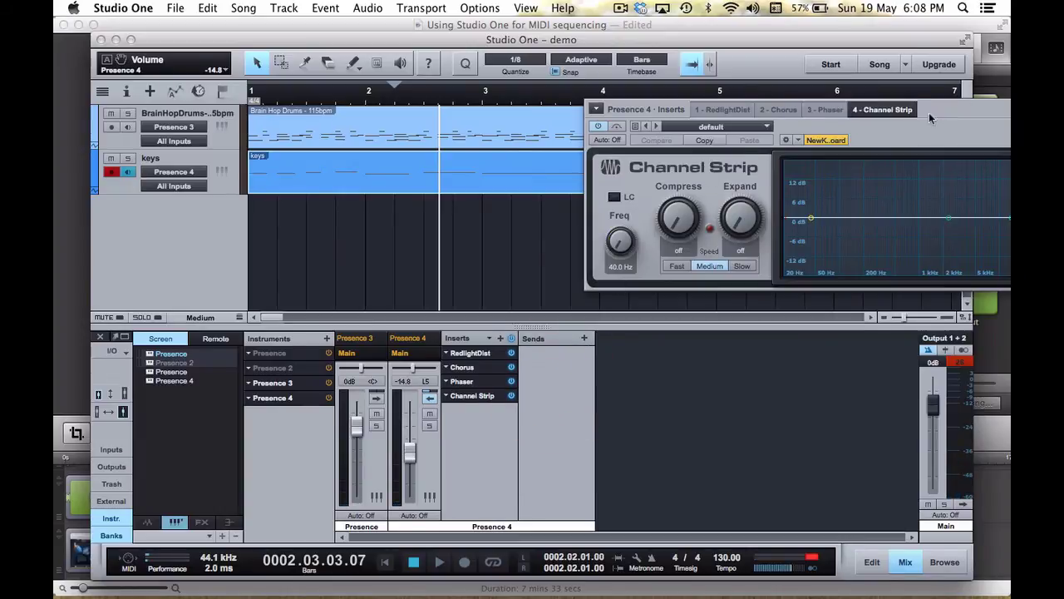
Step: Shape the Channel Strip EQ: +8.08 dB mid boost, -6.54 dB low dip, low cut at 67.2 Hz
drag(937, 117, 573, 129)
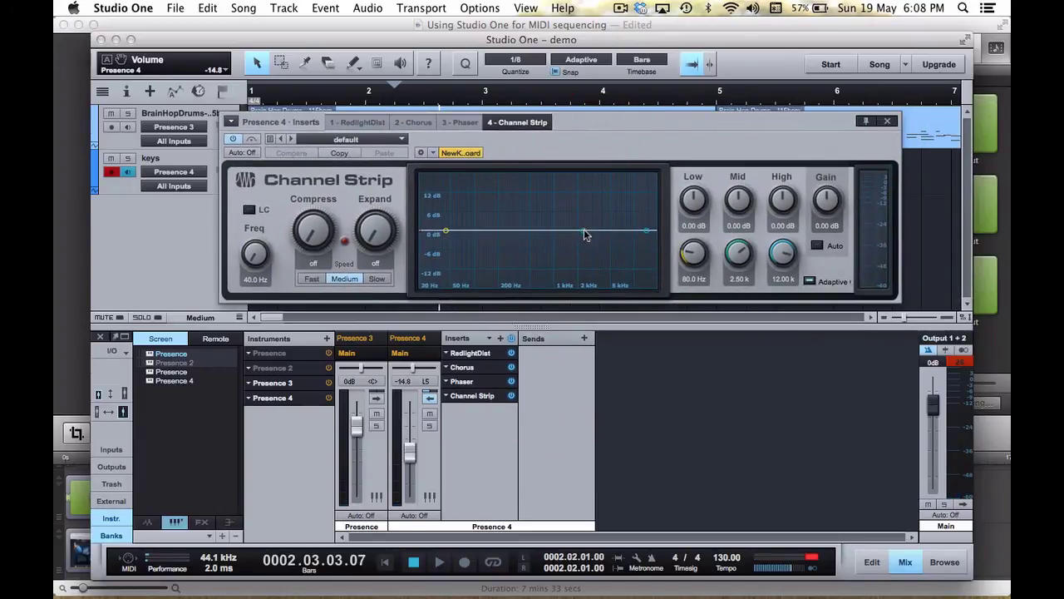
drag(585, 234, 543, 205)
drag(446, 231, 488, 258)
click(250, 209)
drag(254, 254, 318, 175)
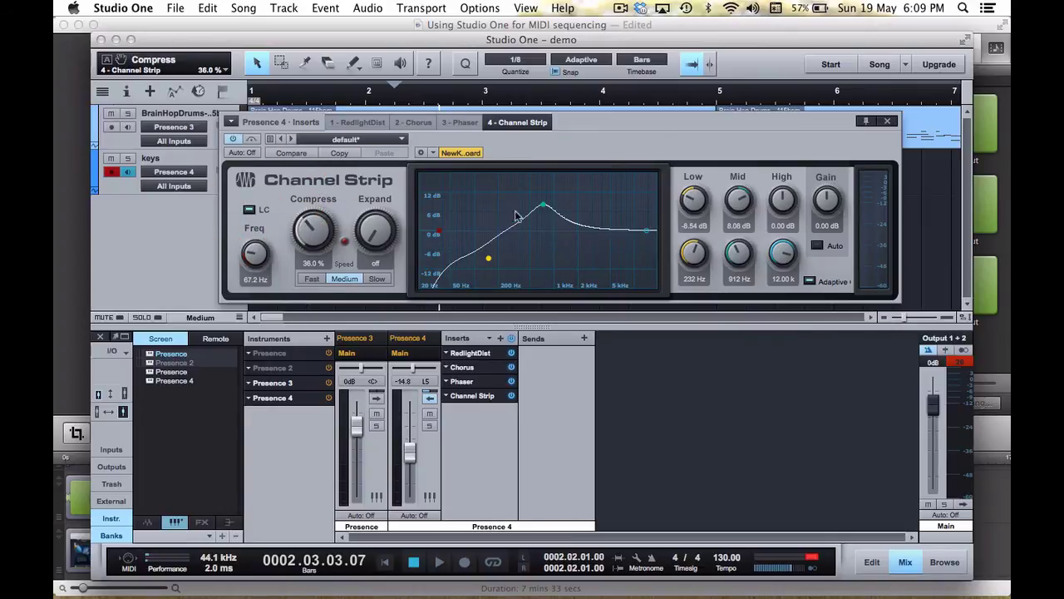
click(886, 121)
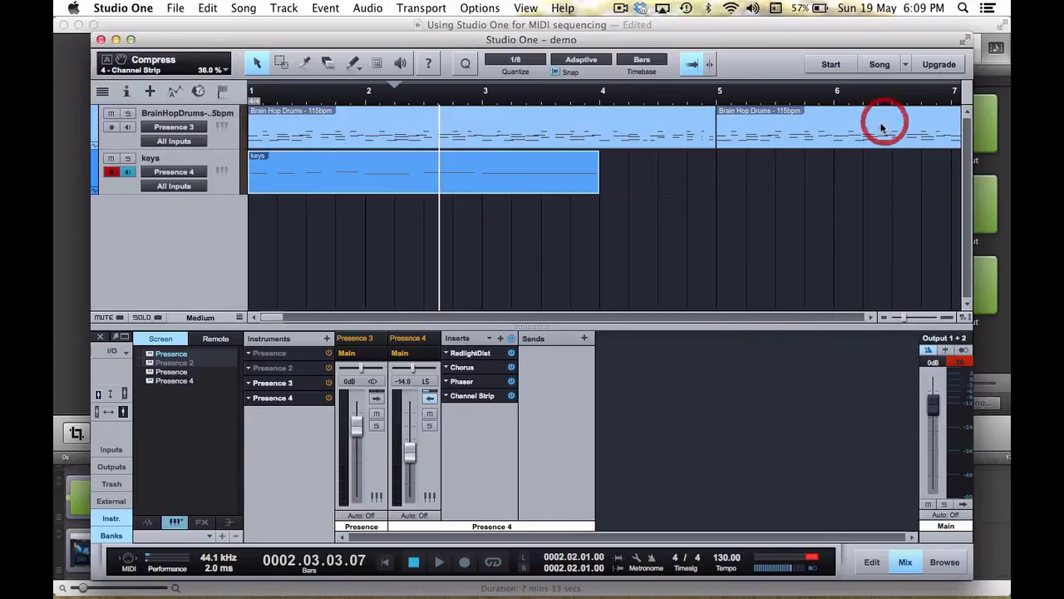
Step: Insert a Mixverb reverb as the fifth effect on the keys channel during playback
click(279, 96)
key(space)
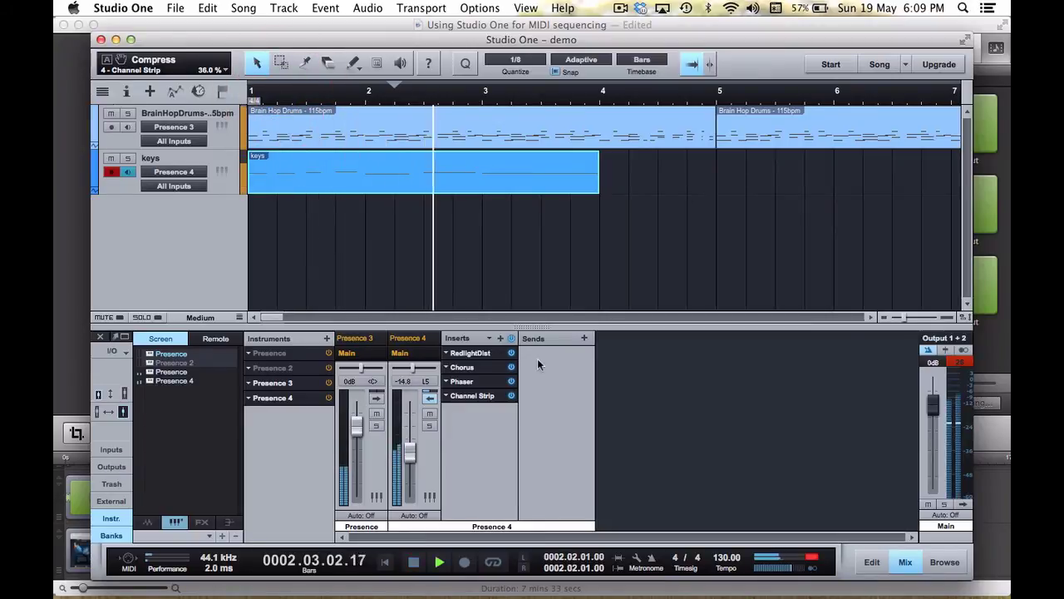
click(501, 339)
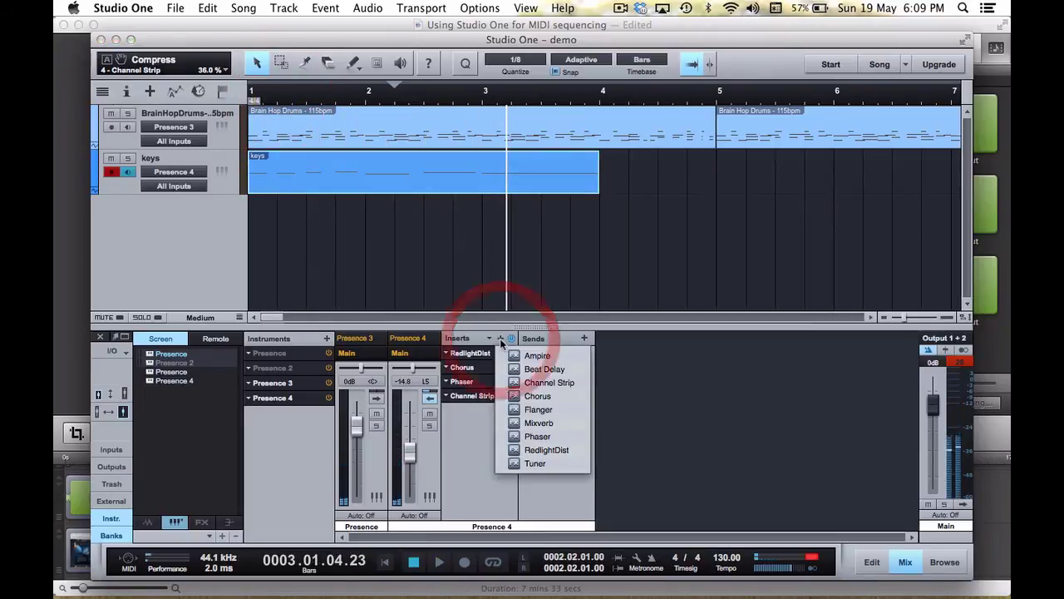
click(539, 423)
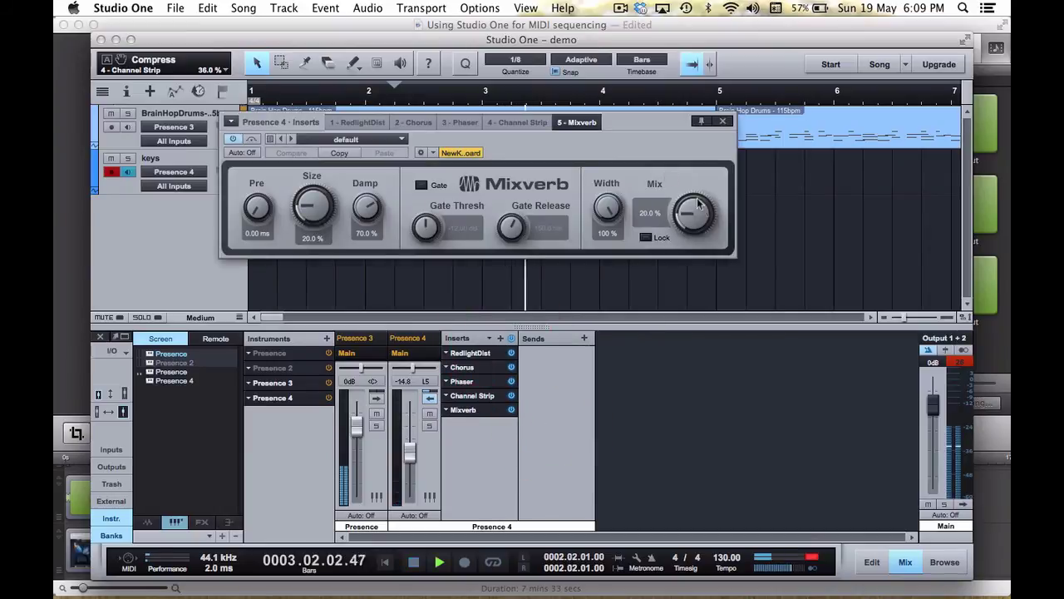
Step: Lower the Mixverb mix from 20% to 17% while auditioning, then close its window
click(705, 216)
key(space)
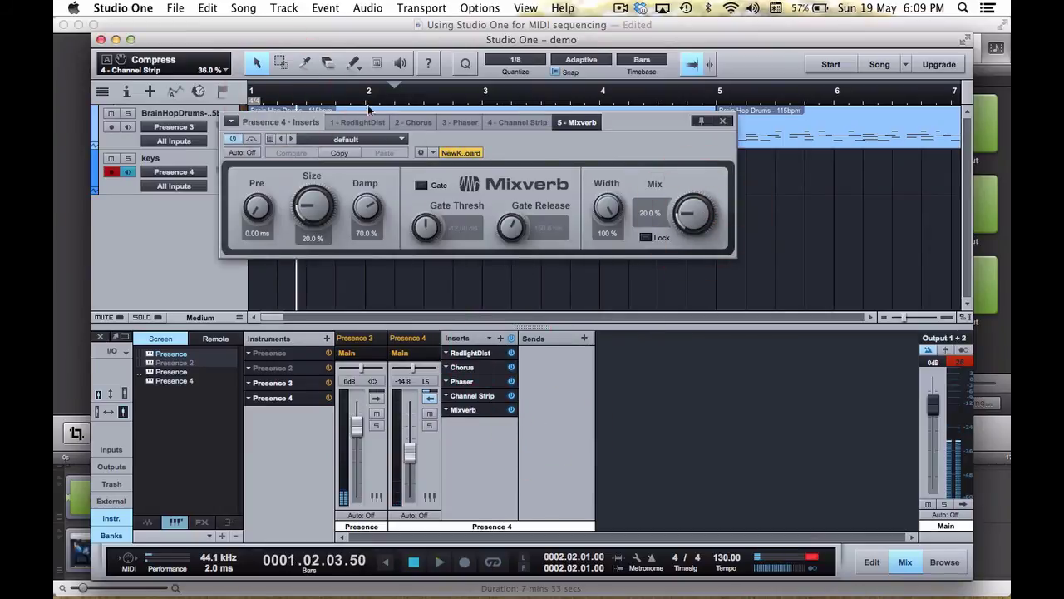
click(253, 96)
key(space)
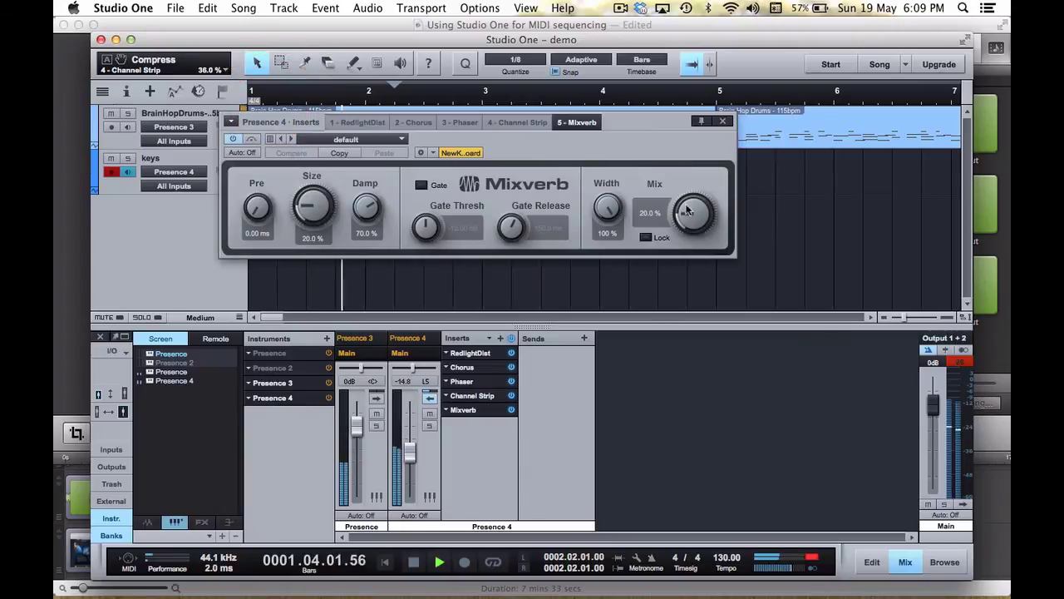
drag(690, 213, 689, 219)
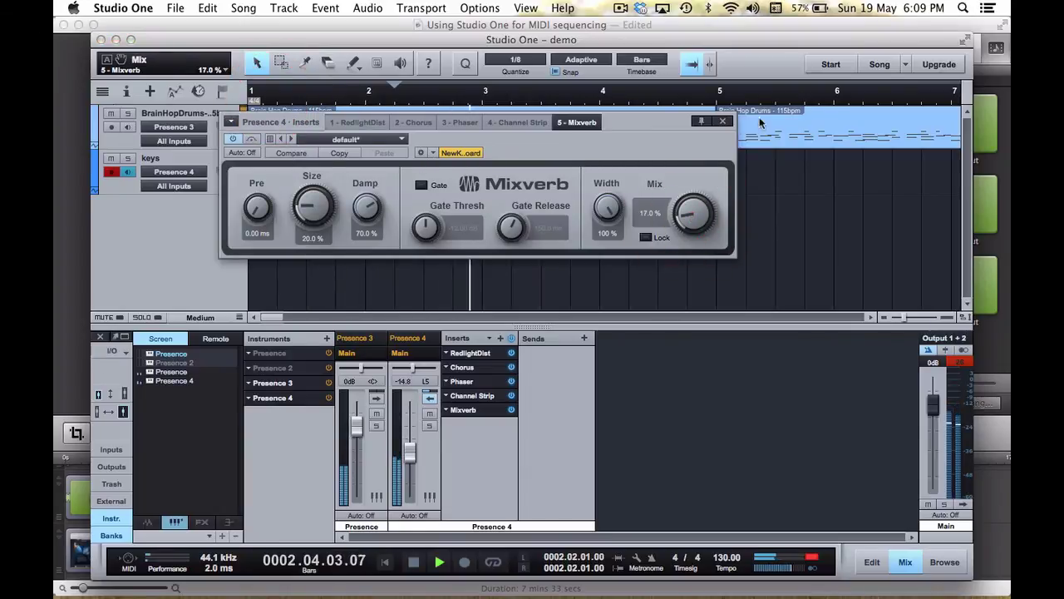
click(721, 122)
key(space)
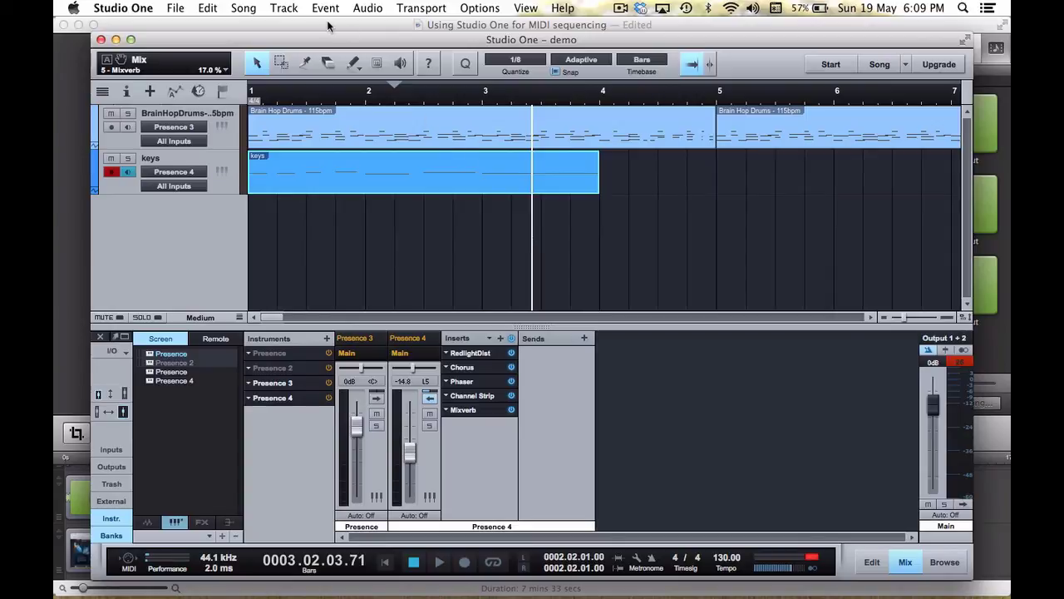
click(246, 10)
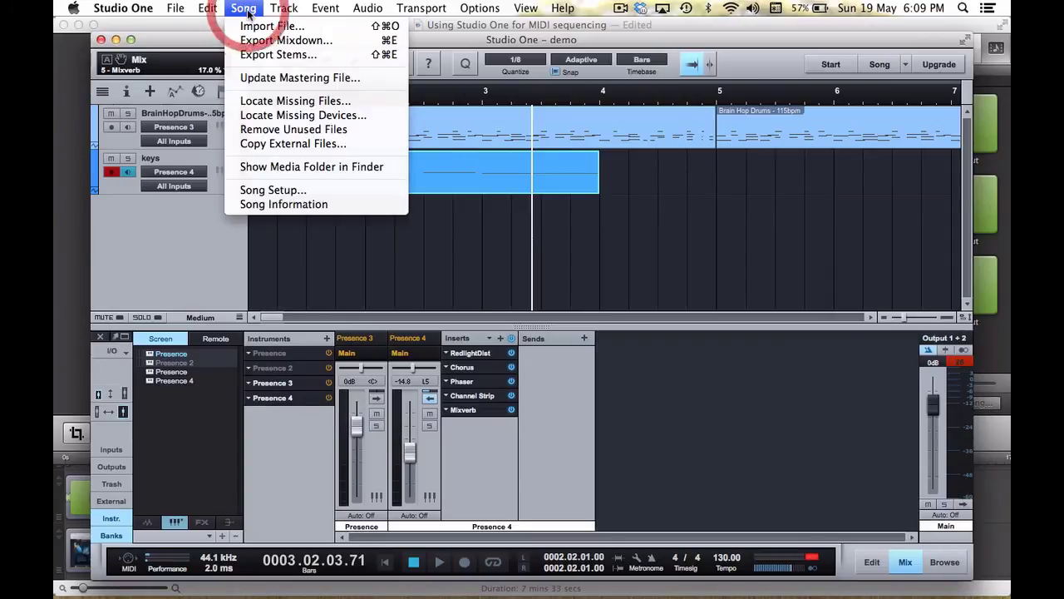
click(307, 41)
click(516, 170)
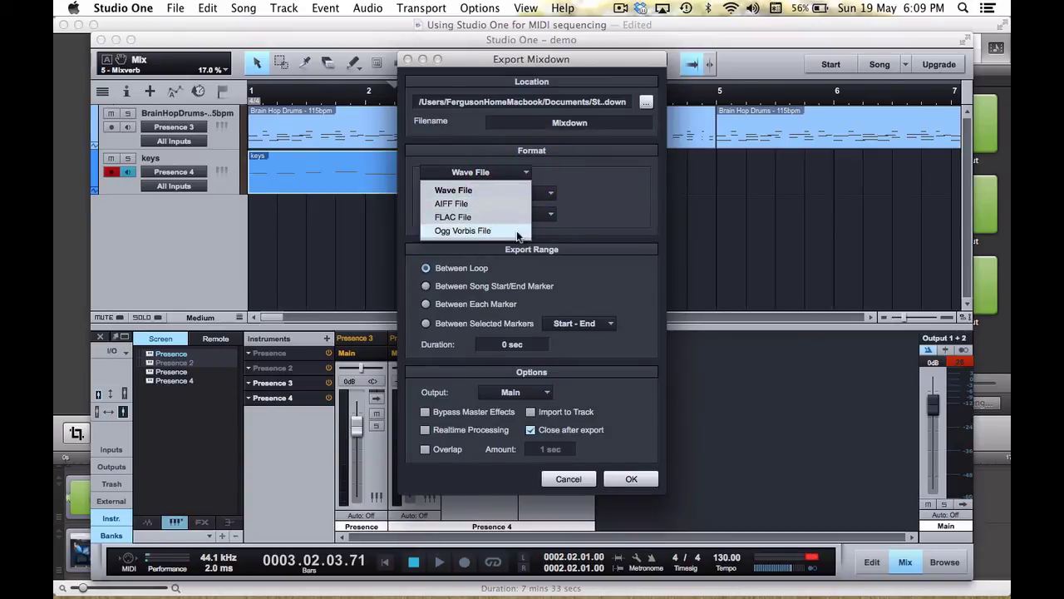
click(596, 225)
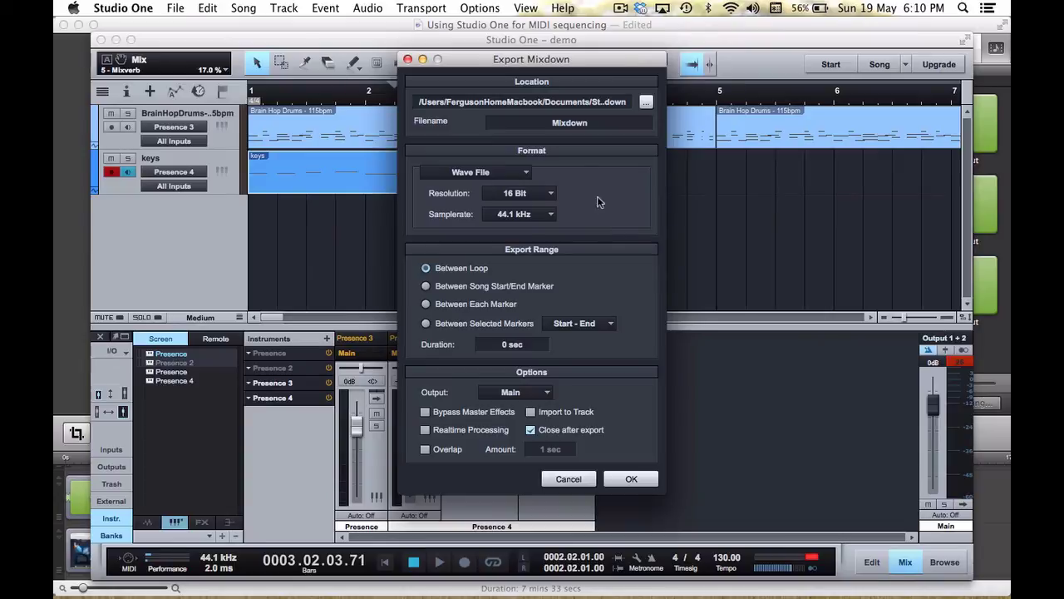
click(574, 479)
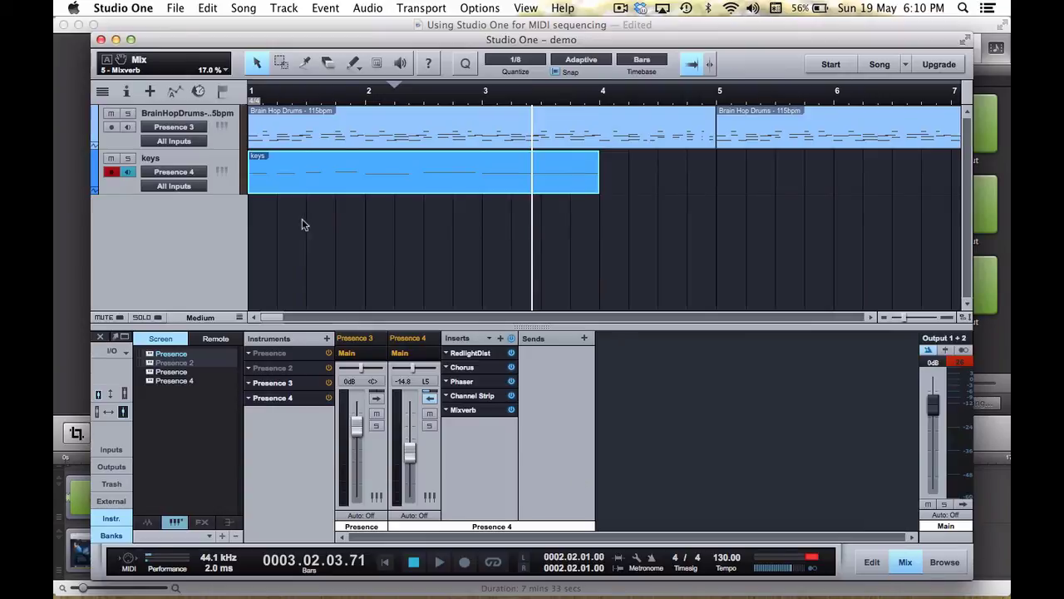
double_click(177, 213)
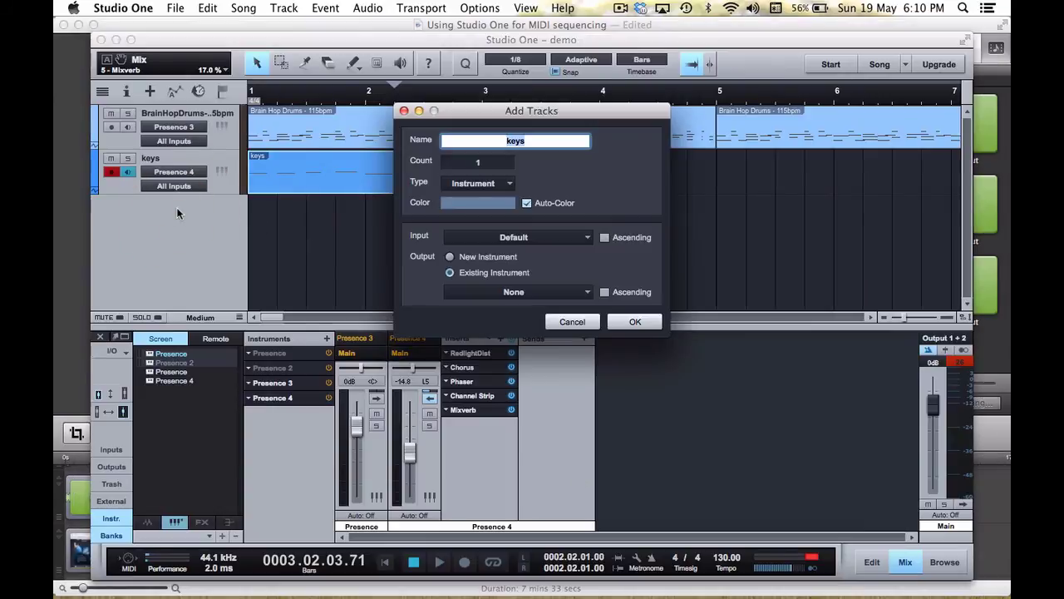
click(494, 183)
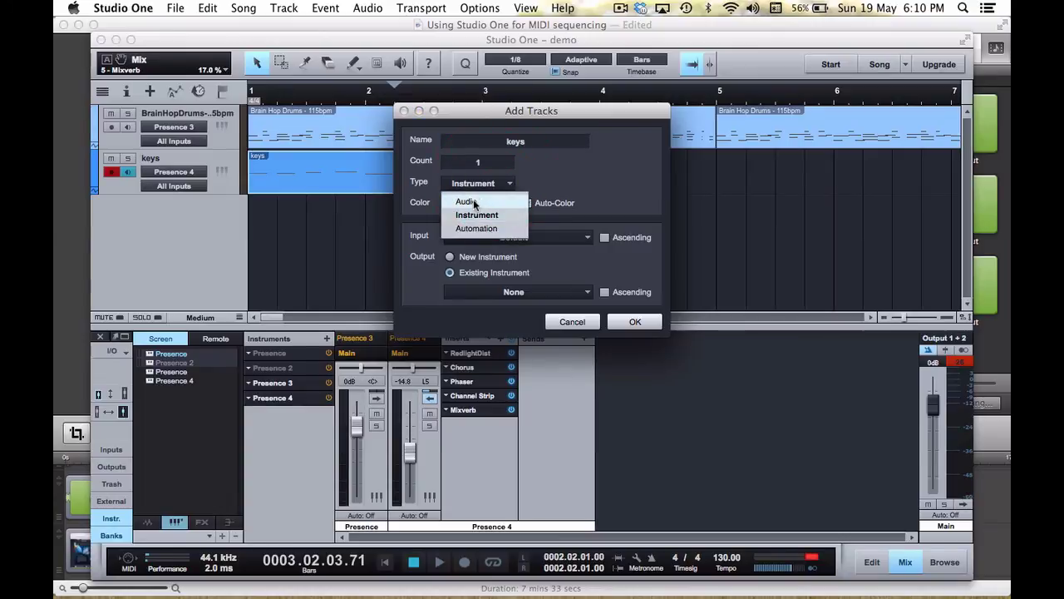
click(471, 201)
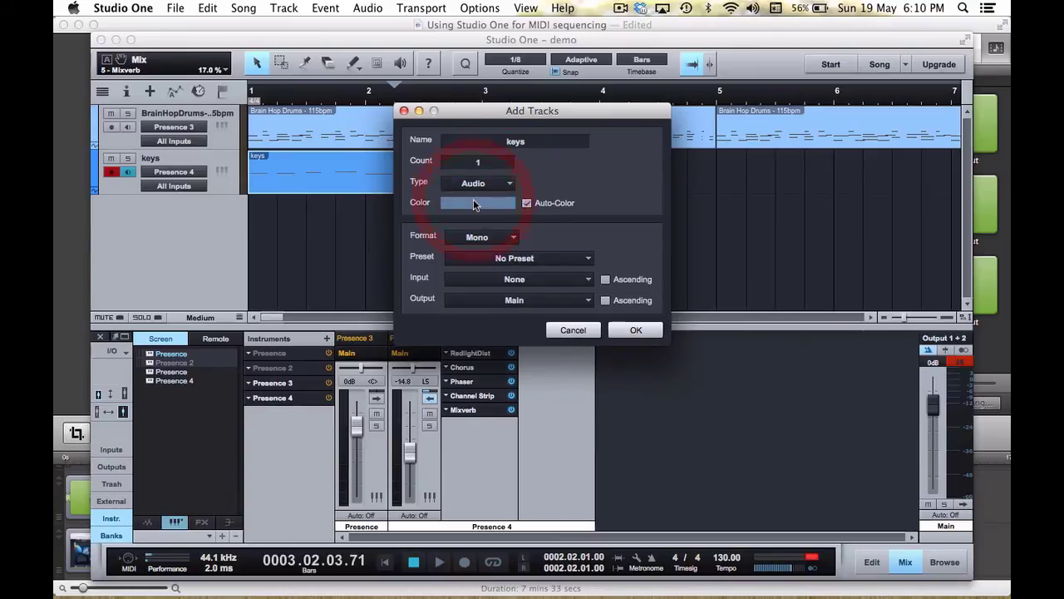
click(581, 331)
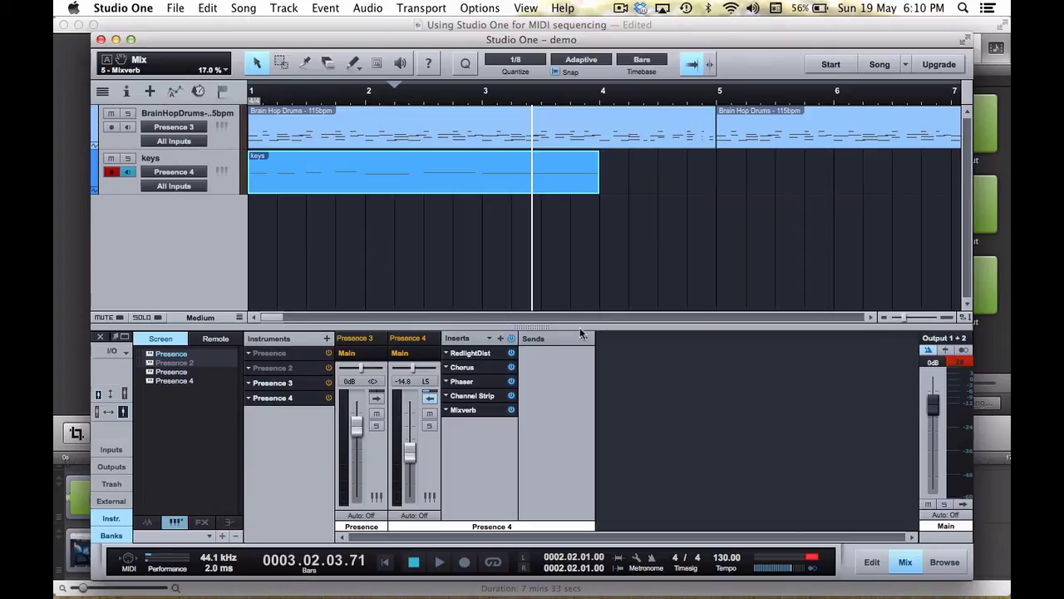
Step: Switch to Safari and load the Groove3 website
key(super+Tab)
key(super+Tab)
key(super+Tab)
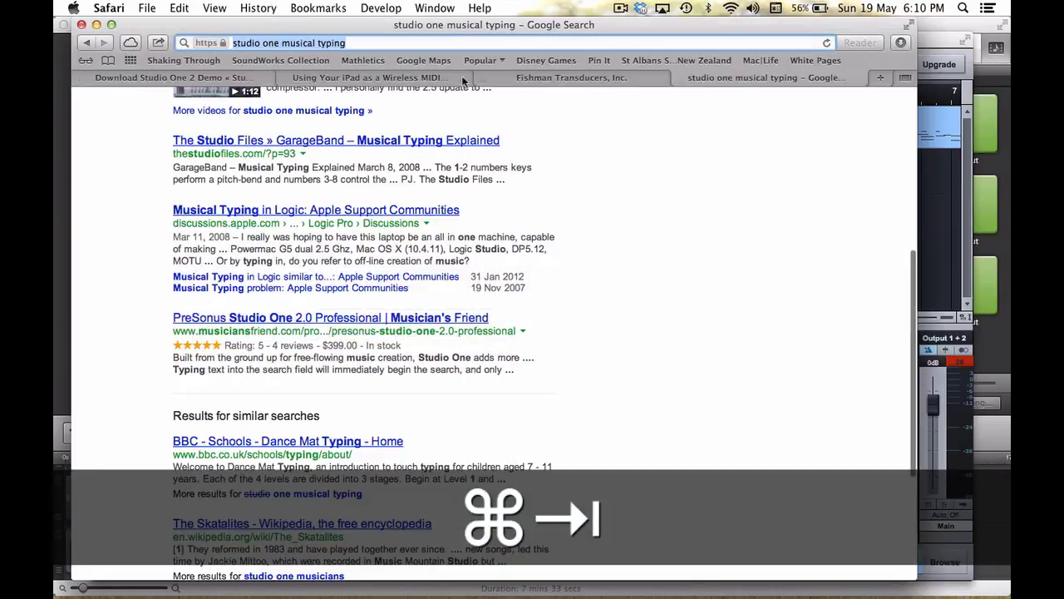
text(groove3.com)
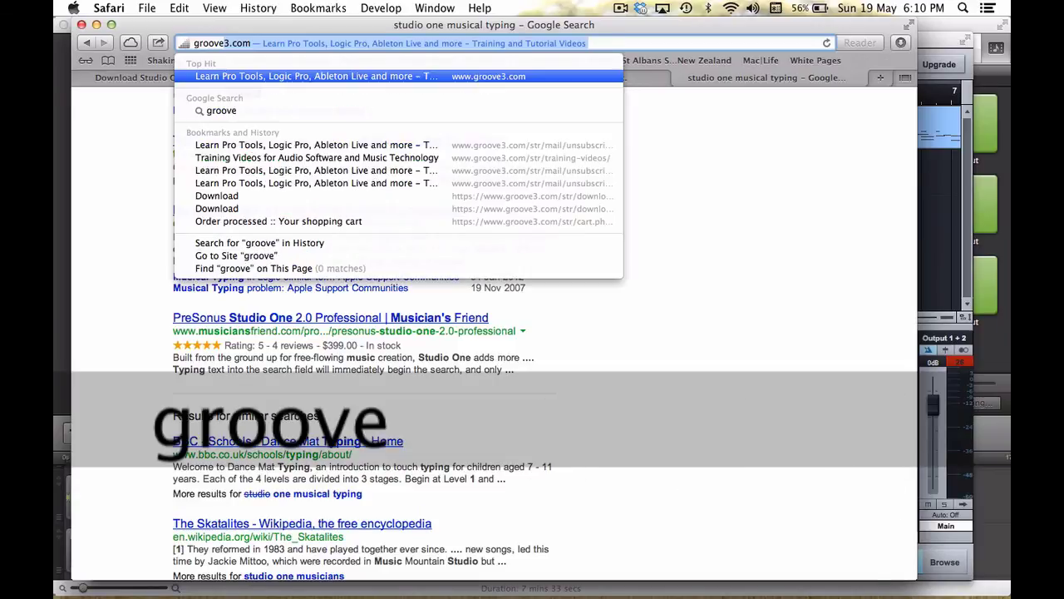
key(Return)
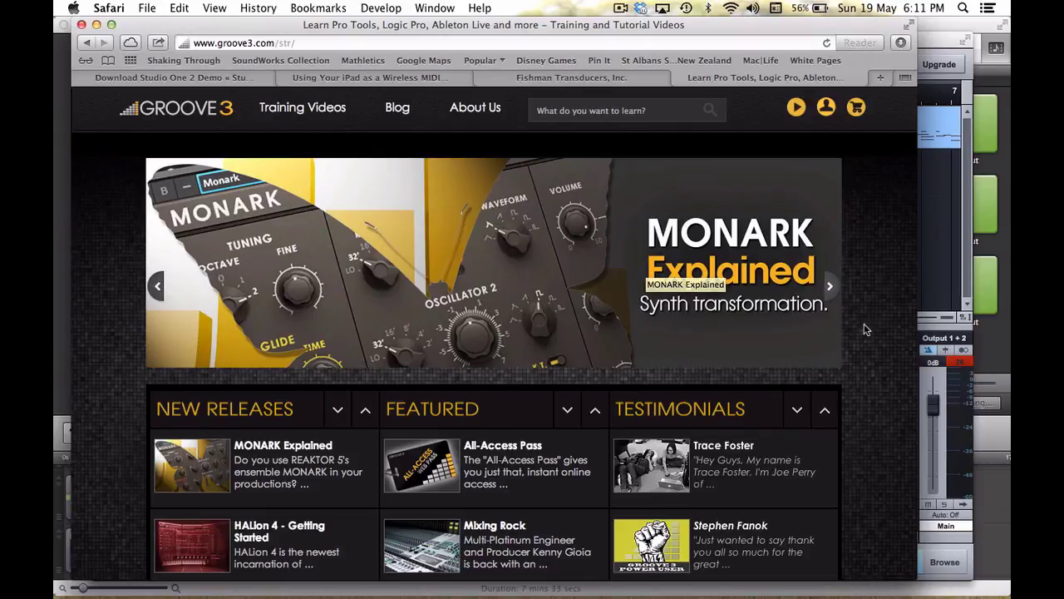
scroll(864, 330, down, 8)
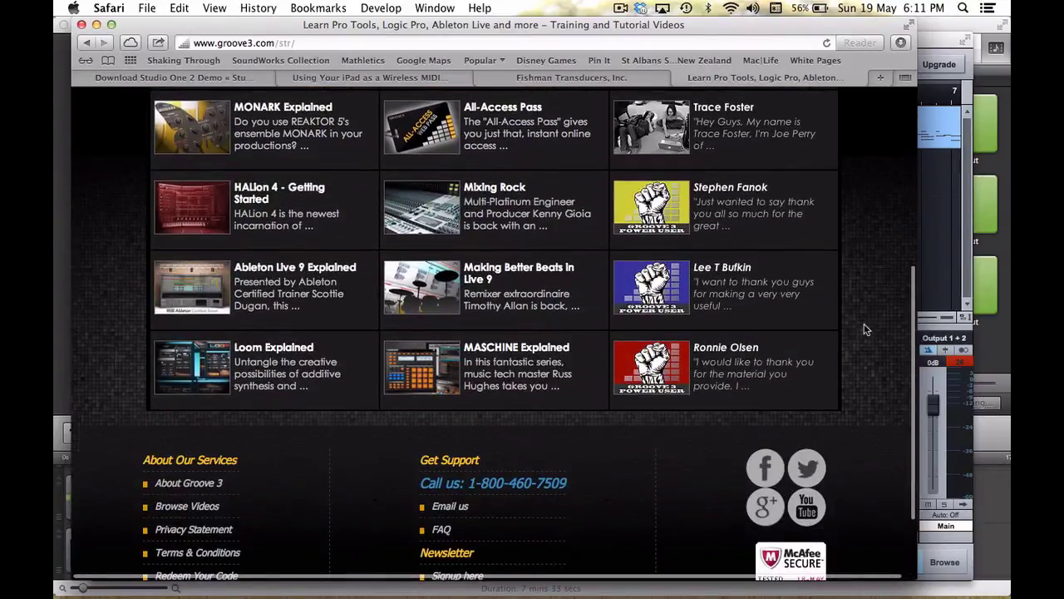
scroll(862, 328, up, 15)
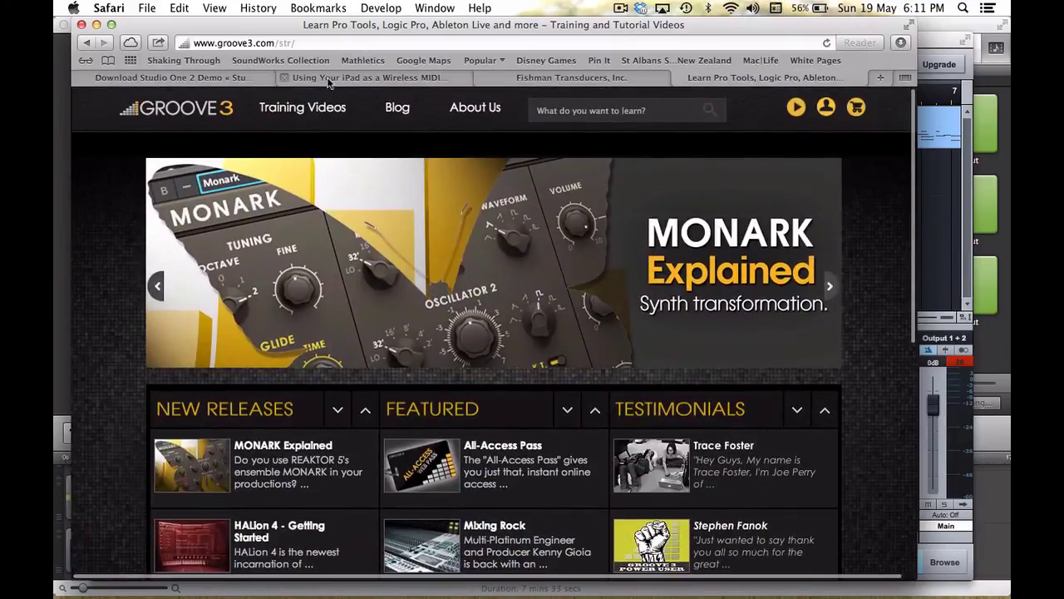
Step: Browse Groove3's Training Videos categories, then return to Studio One
click(301, 109)
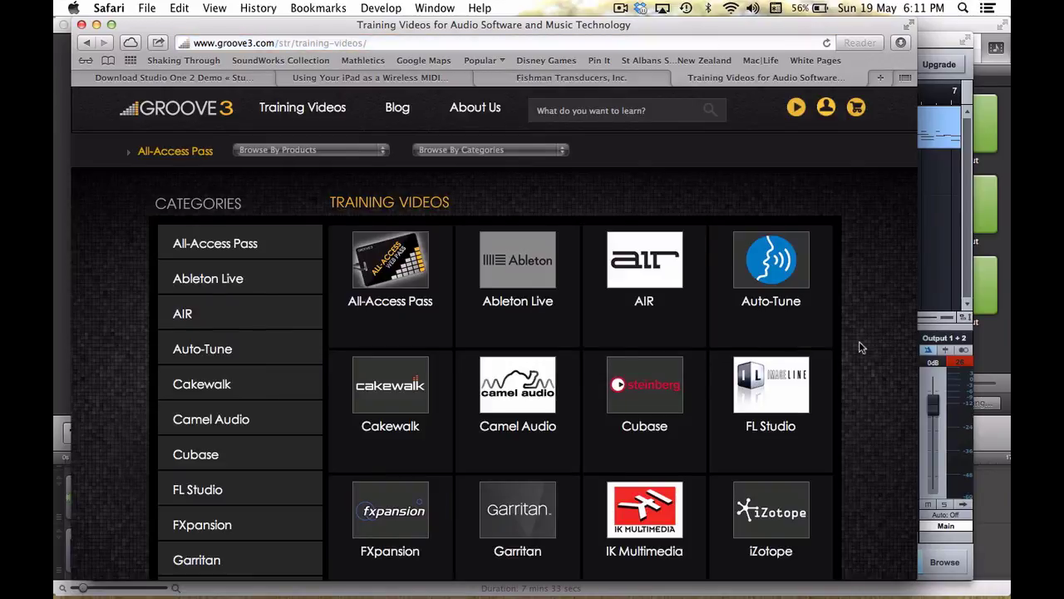
scroll(859, 343, down, 5)
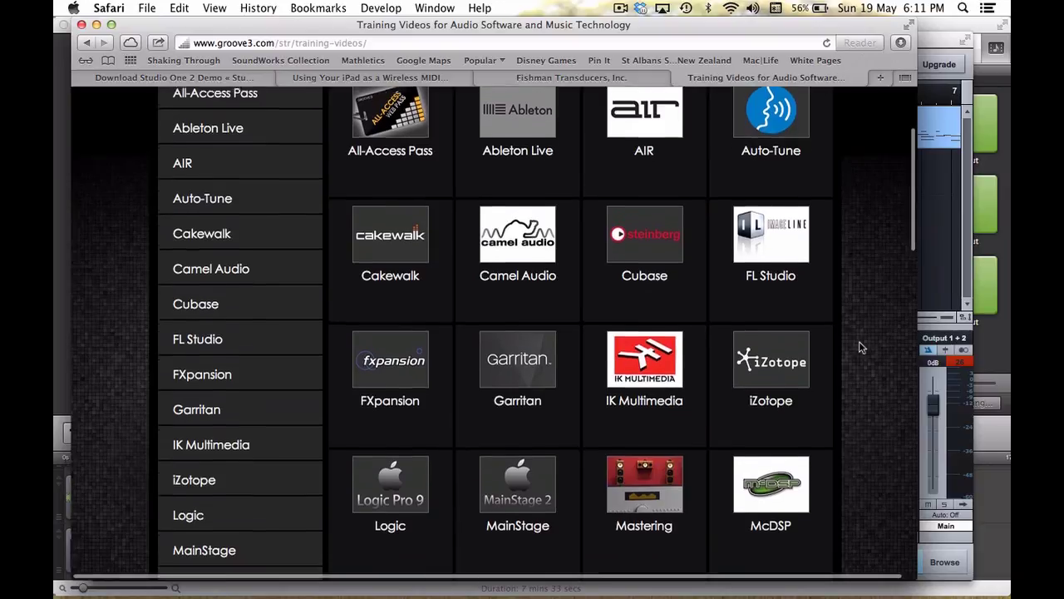
scroll(859, 348, down, 3)
scroll(859, 347, down, 3)
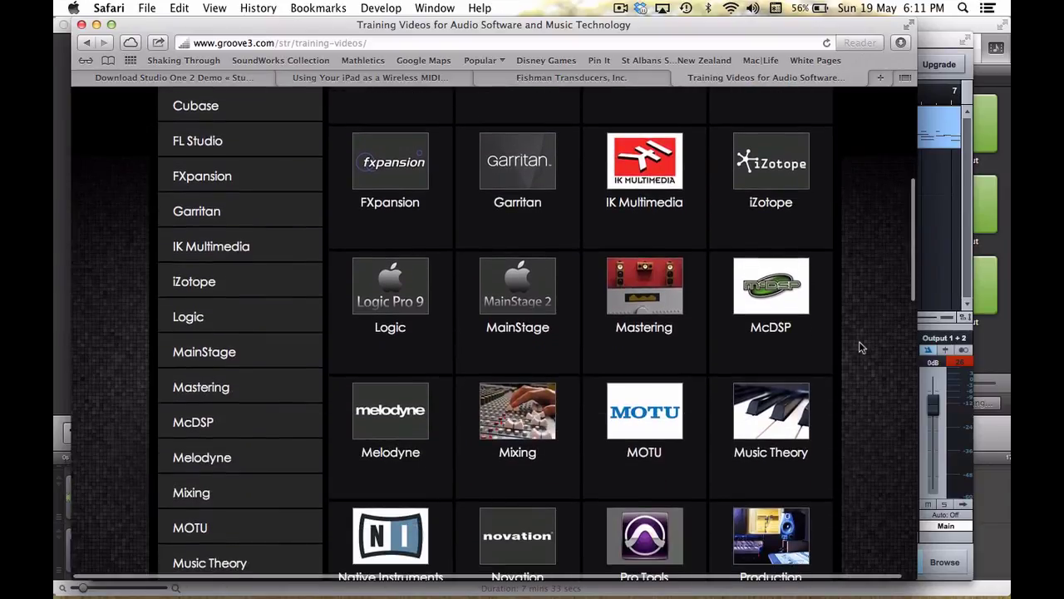
scroll(861, 348, down, 2)
key(super+Tab)
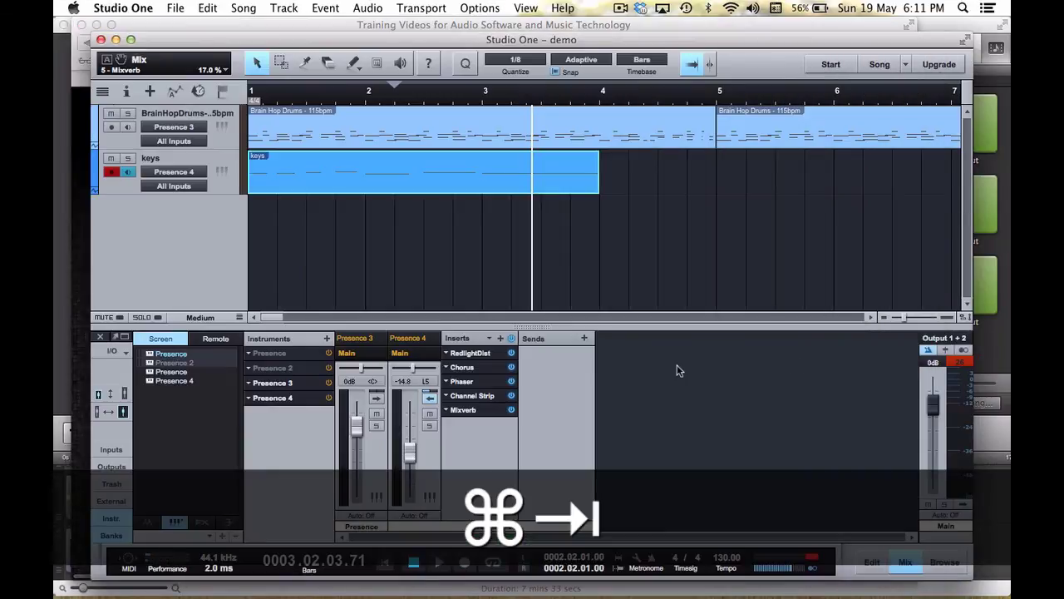
right_click(641, 280)
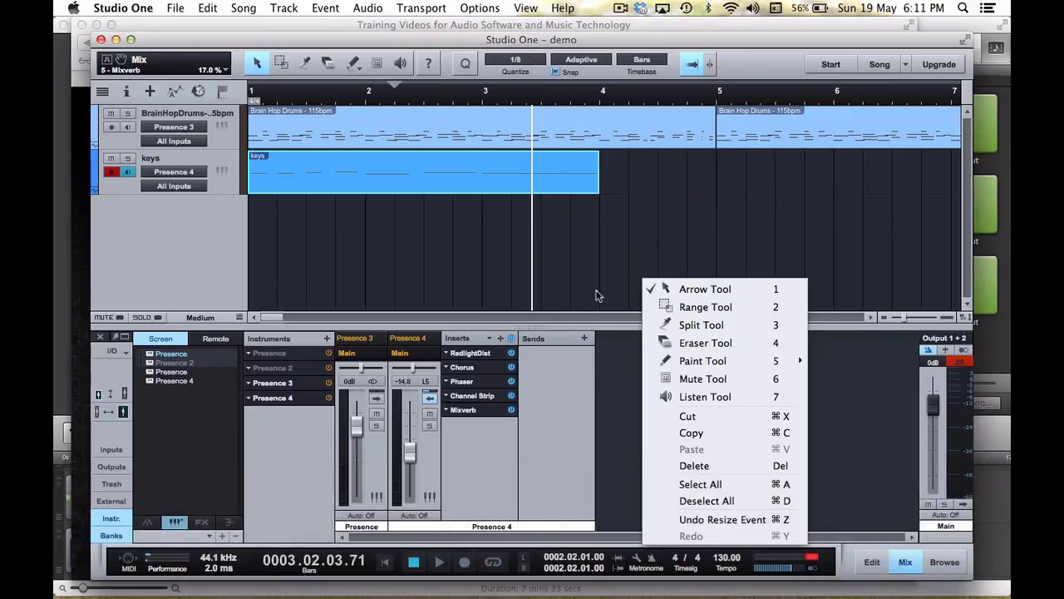
click(564, 408)
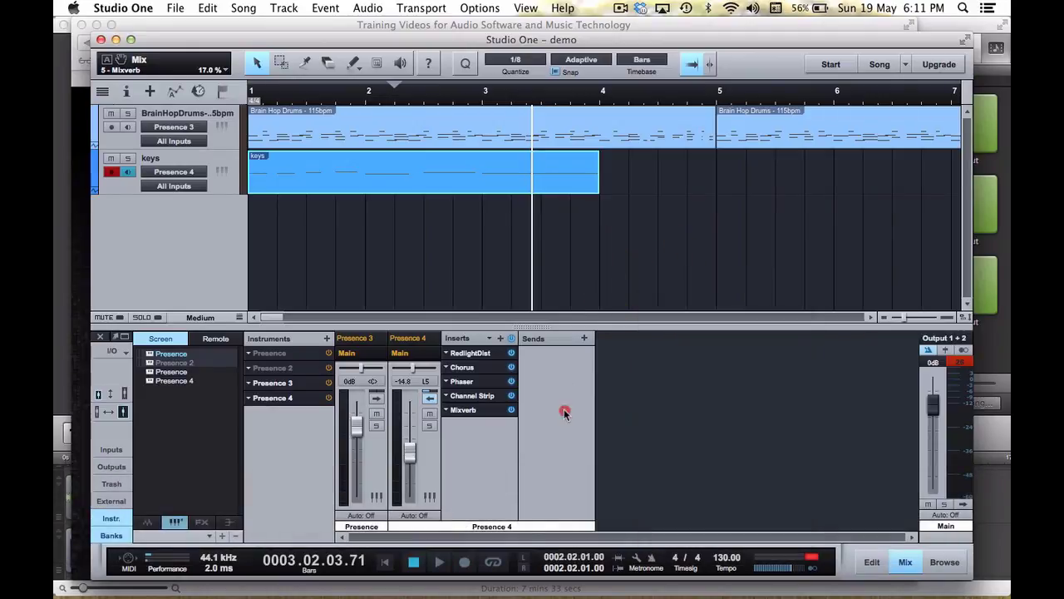
click(566, 8)
click(557, 7)
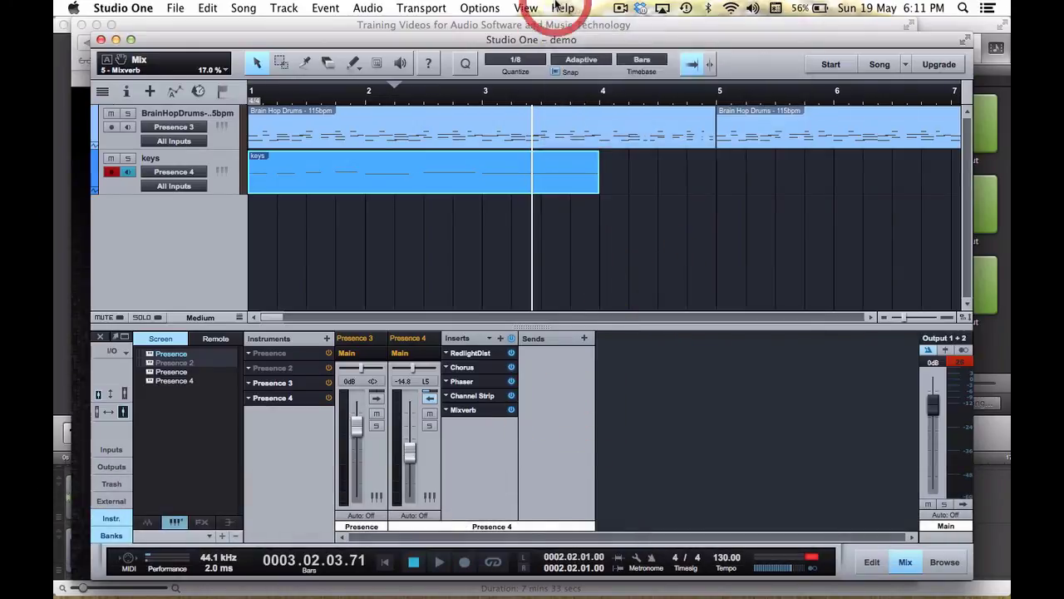